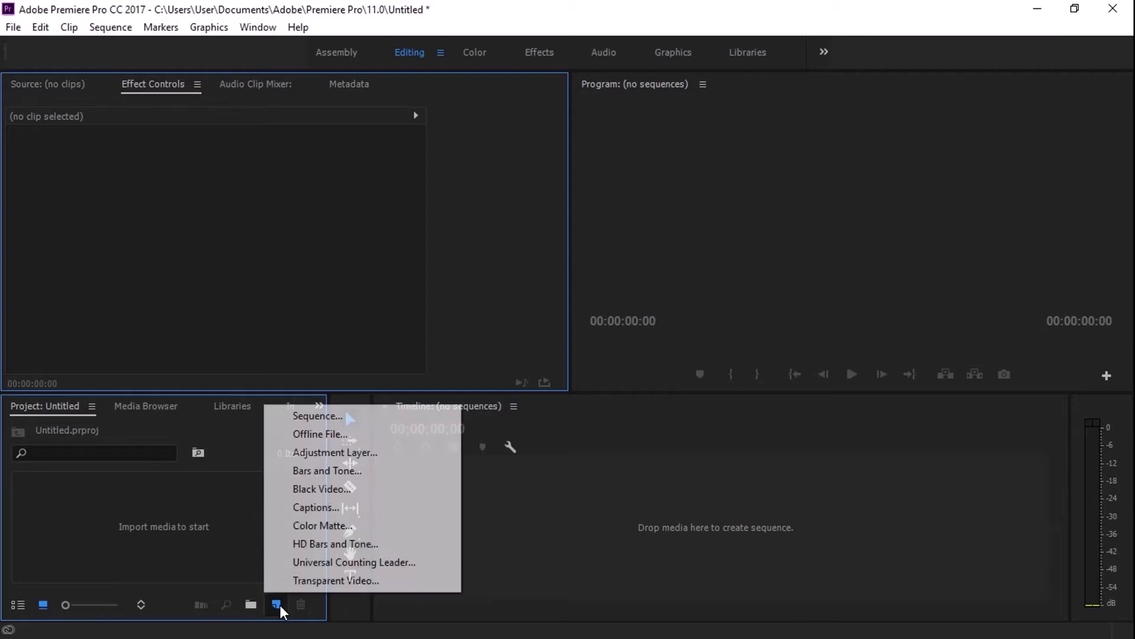
left_click(342, 452)
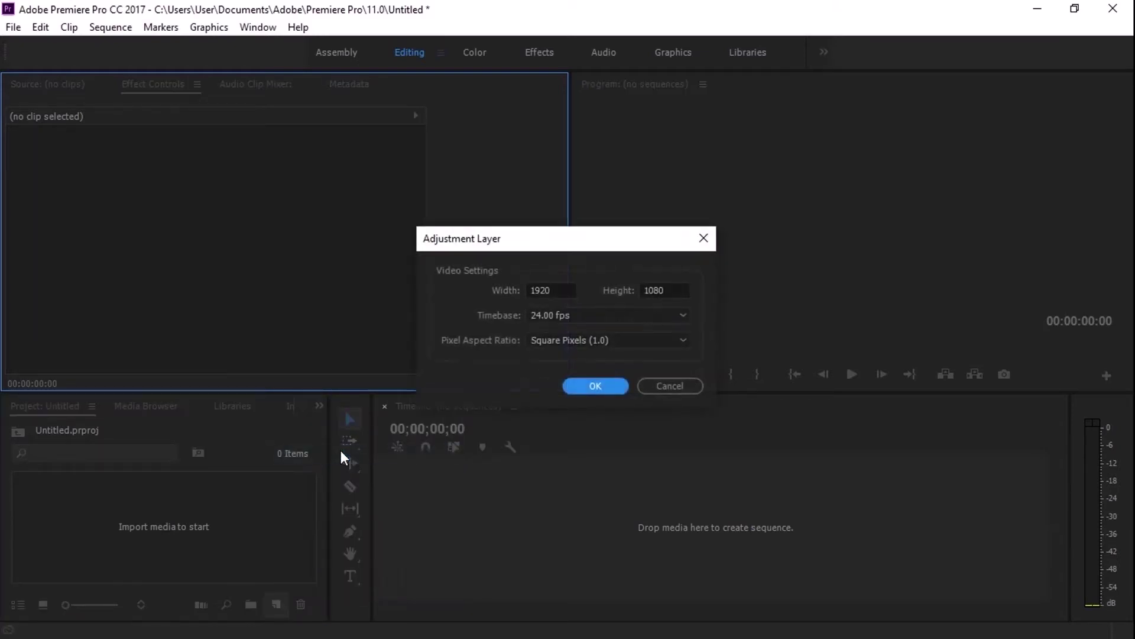
left_click(561, 290)
left_click_drag(504, 290, 567, 287)
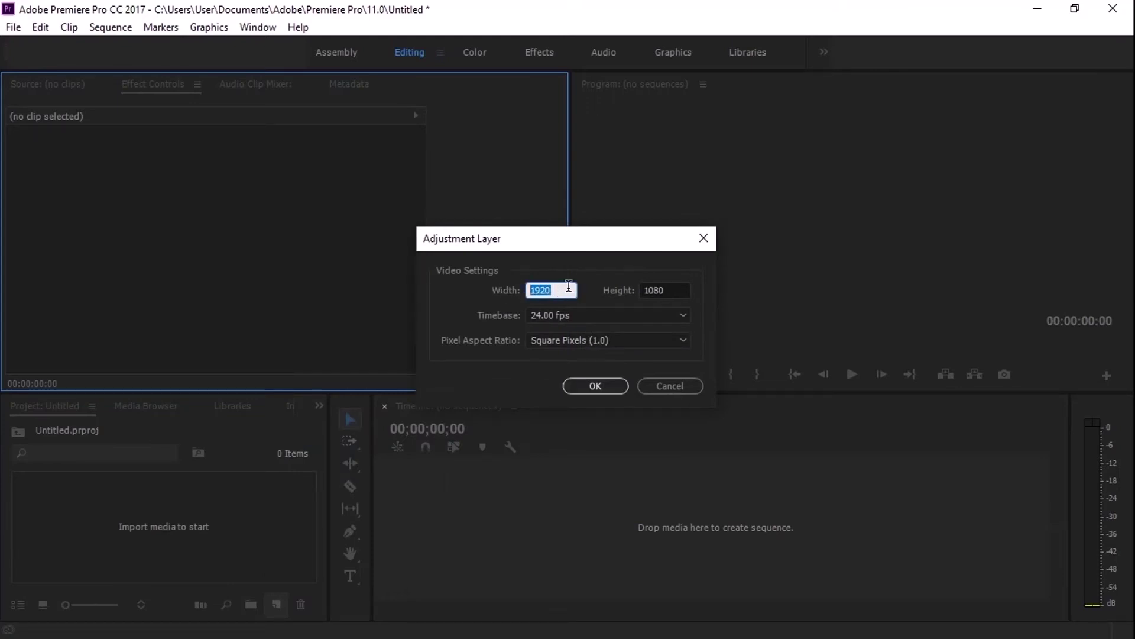
left_click(683, 291)
left_click(555, 288)
left_click(683, 289)
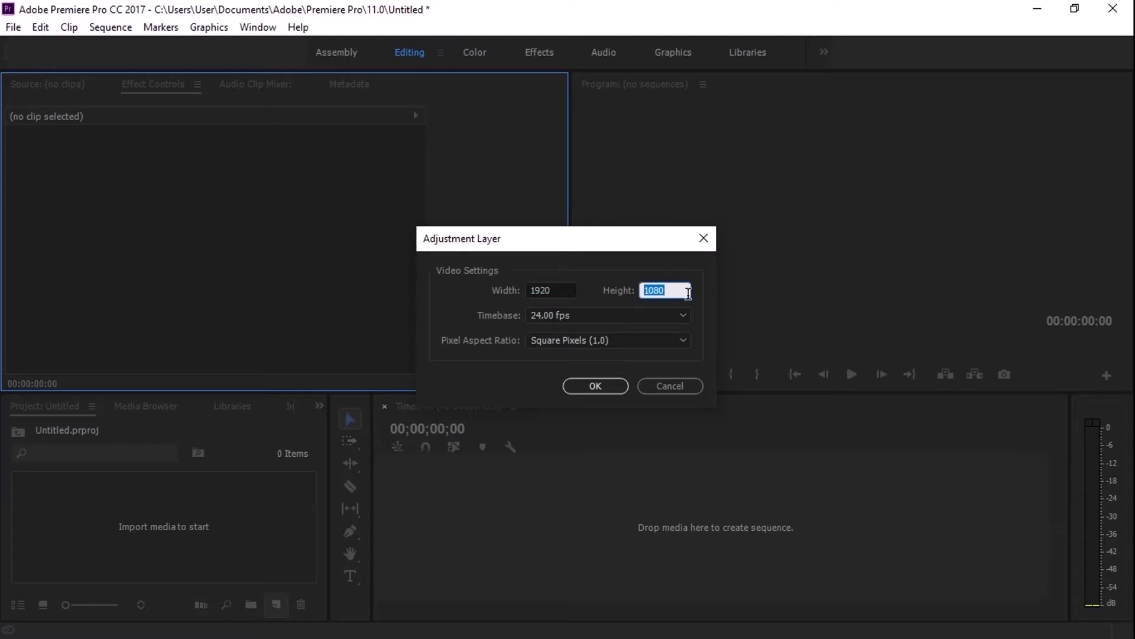
left_click(556, 290)
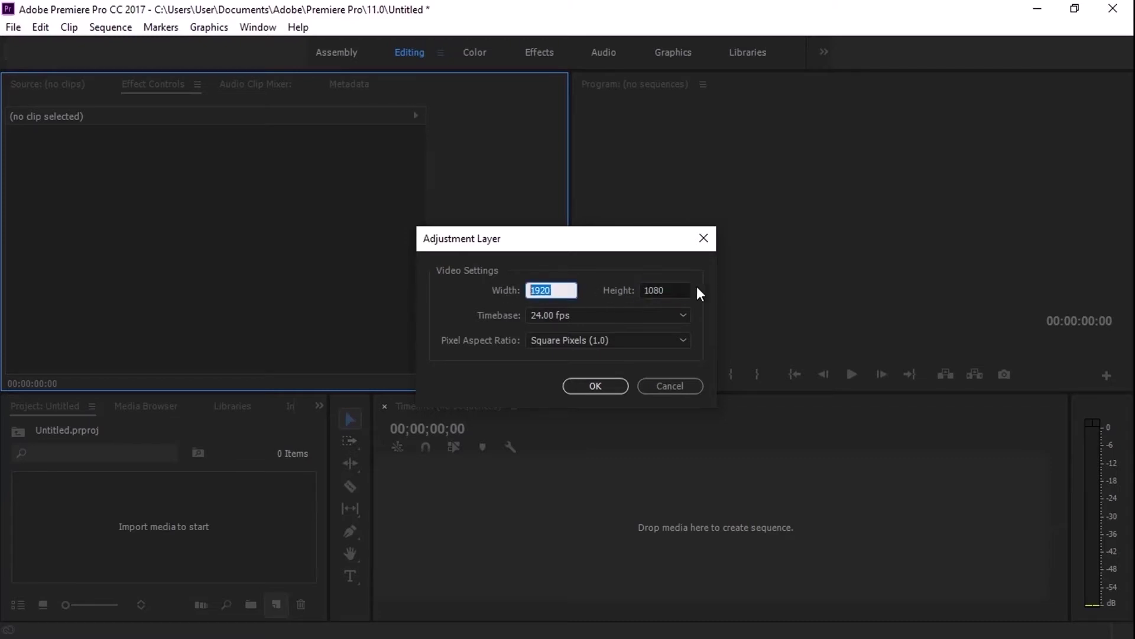
left_click(671, 289)
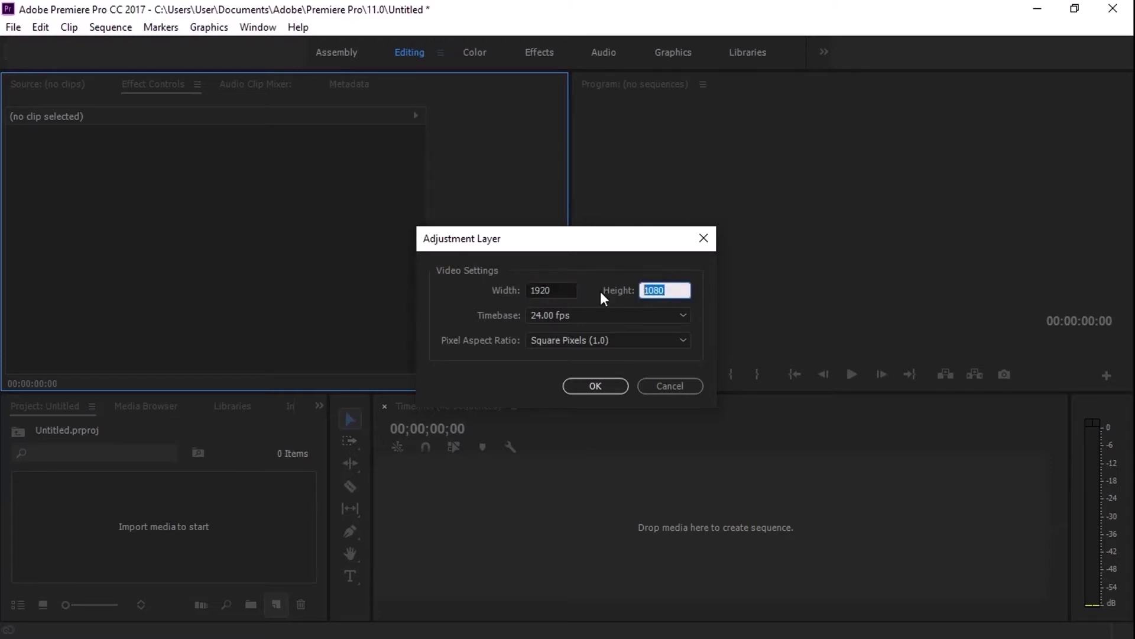
left_click(556, 289)
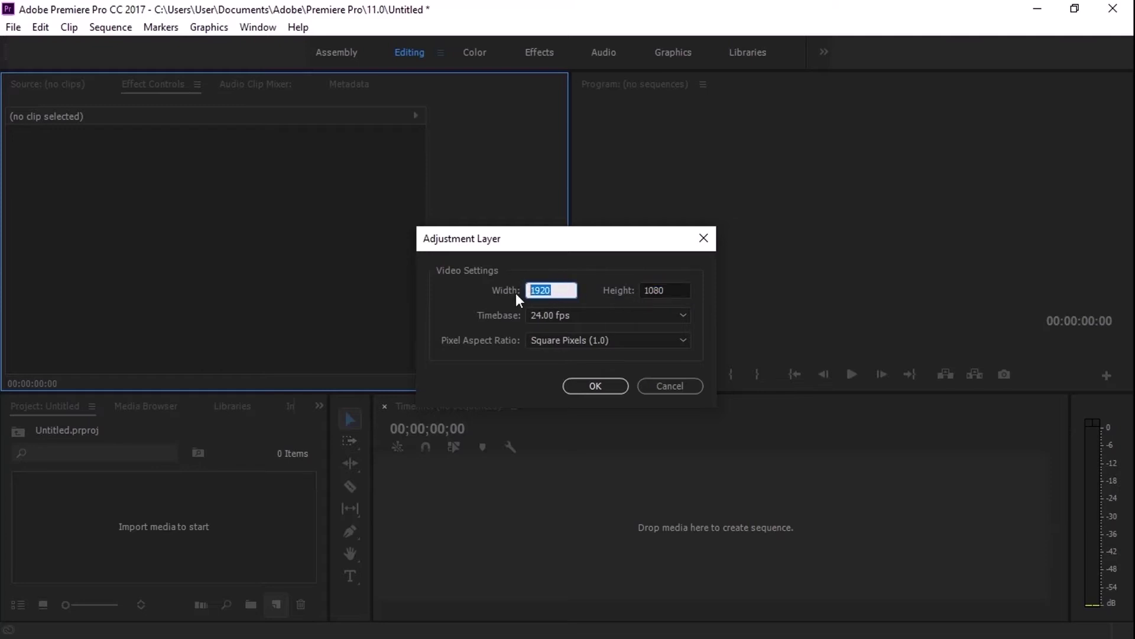
left_click(662, 290)
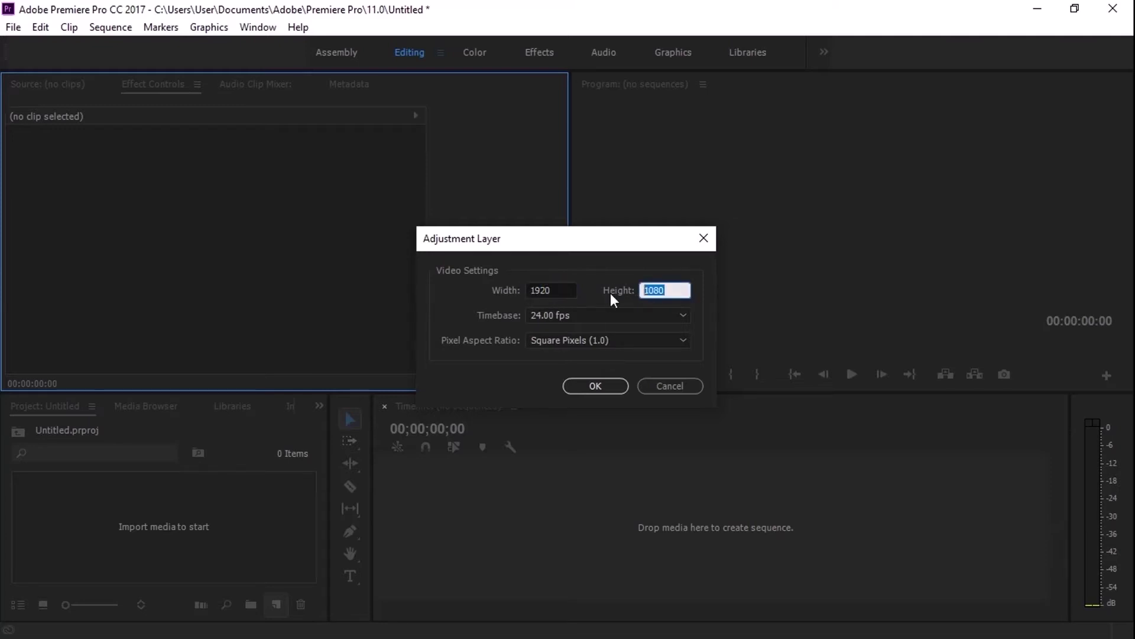
left_click(561, 287)
double_click(561, 288)
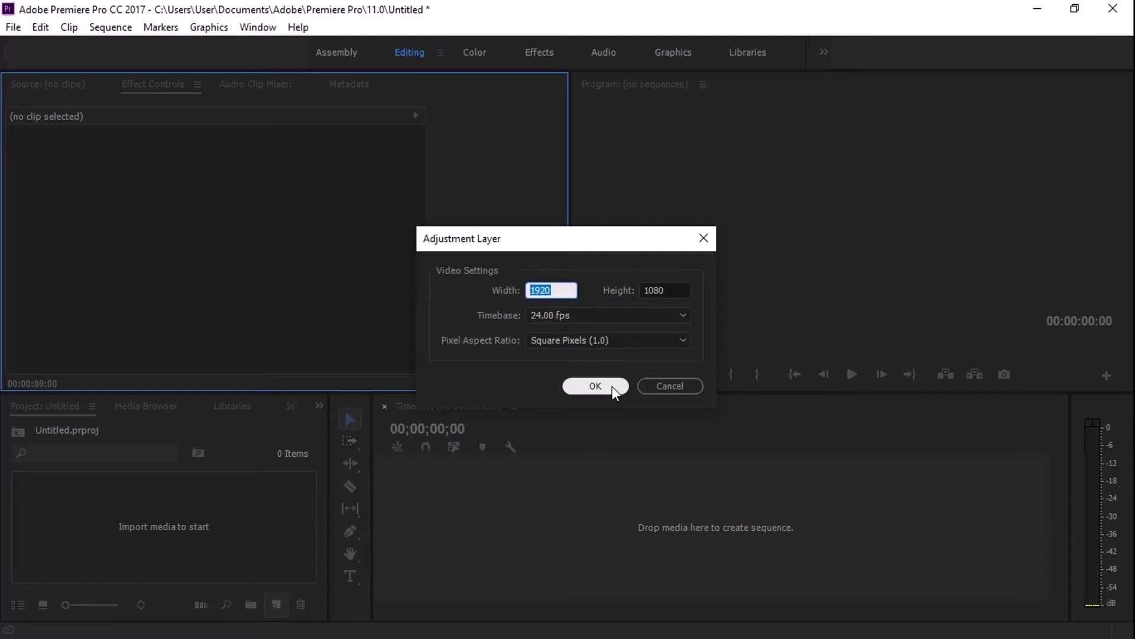
left_click(689, 386)
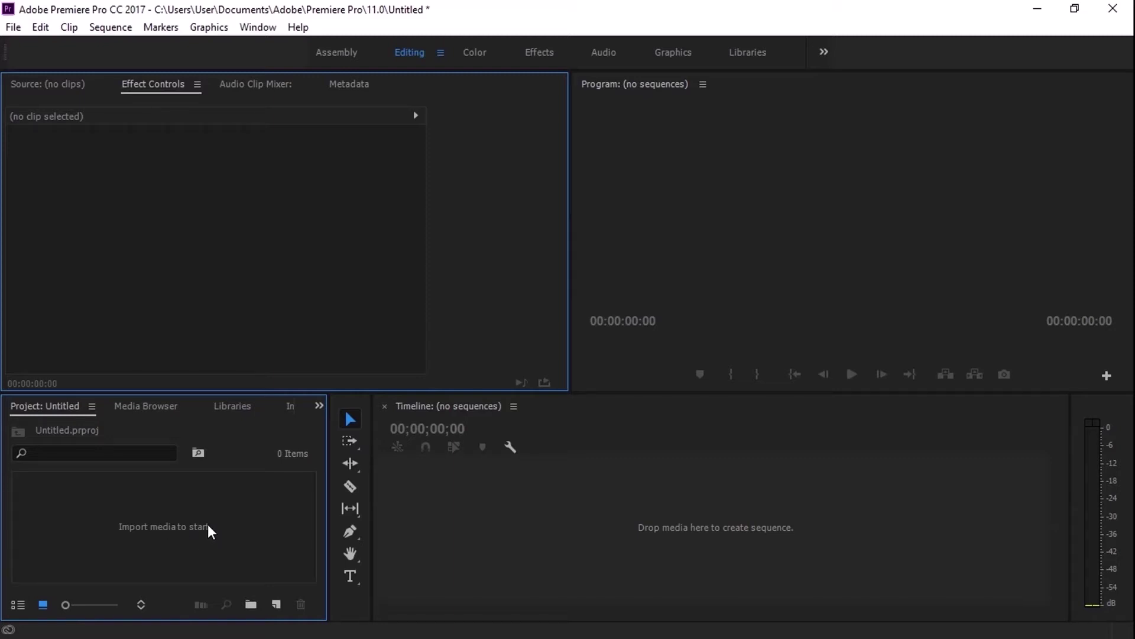
- Create a new 1920 × 1080 adjustment layer with a 24.00 fps timebase and square pixels
right_click(214, 499)
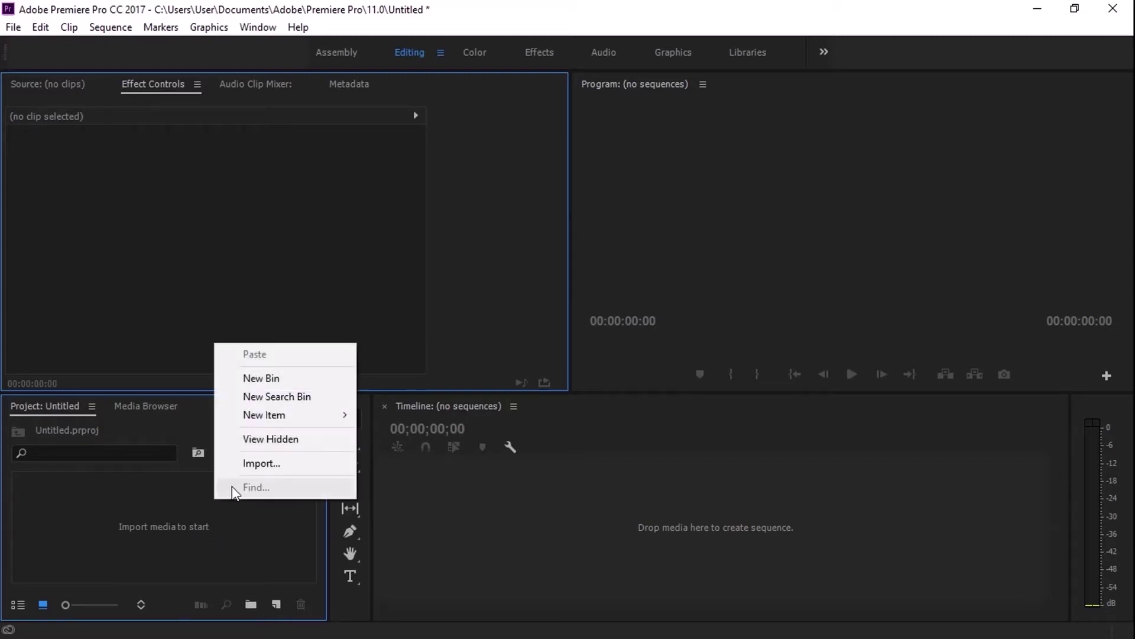
mouse_move(283, 418)
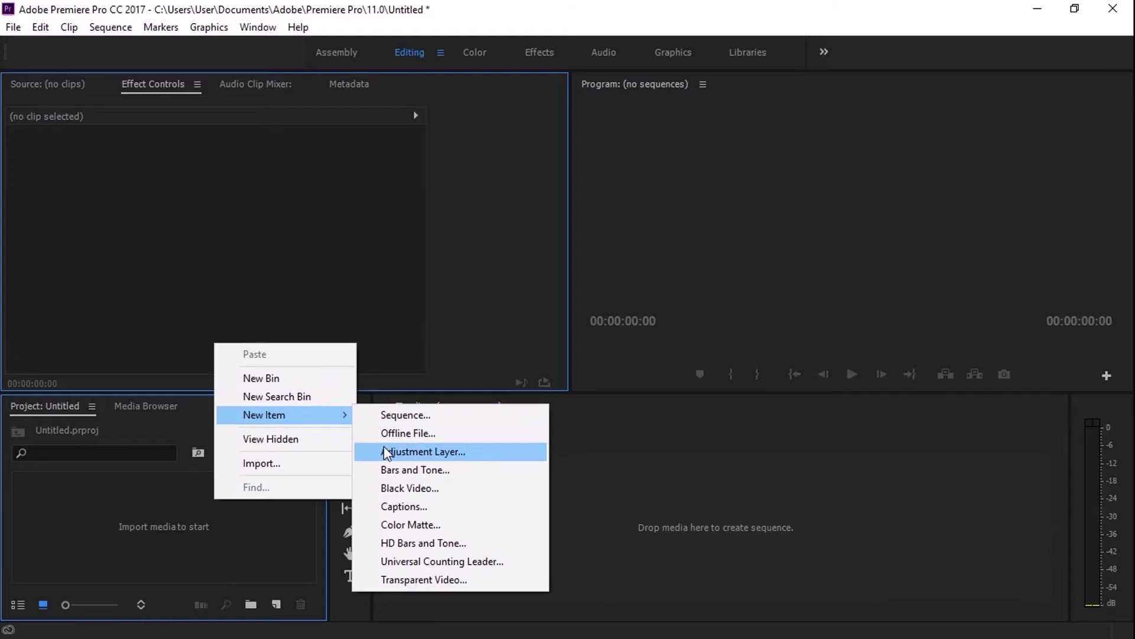
left_click(430, 456)
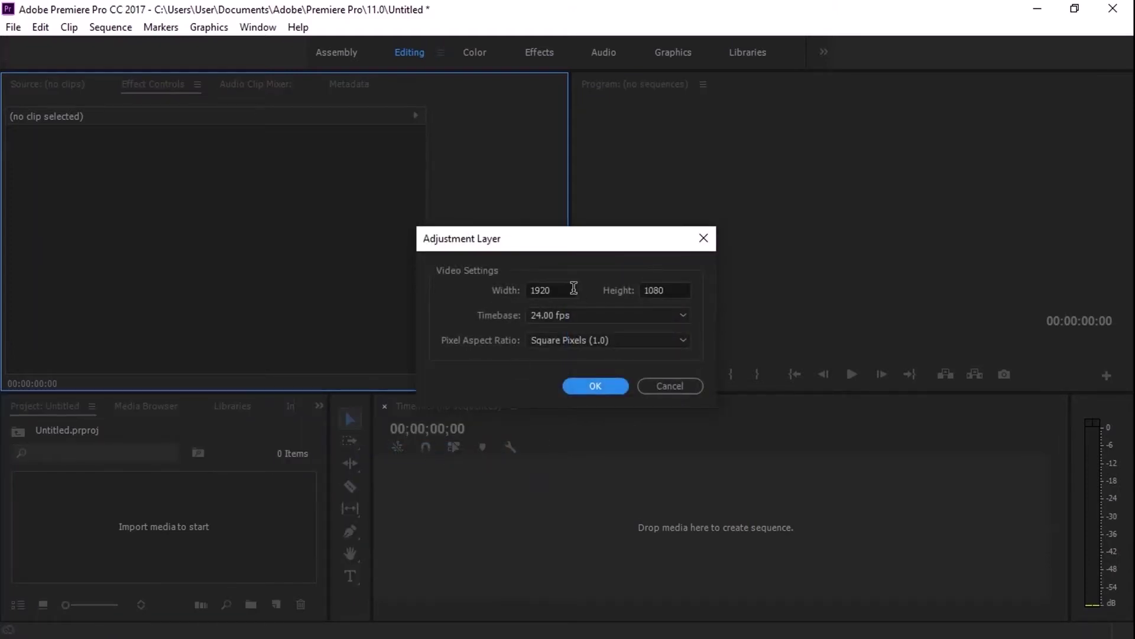
left_click_drag(576, 289, 487, 292)
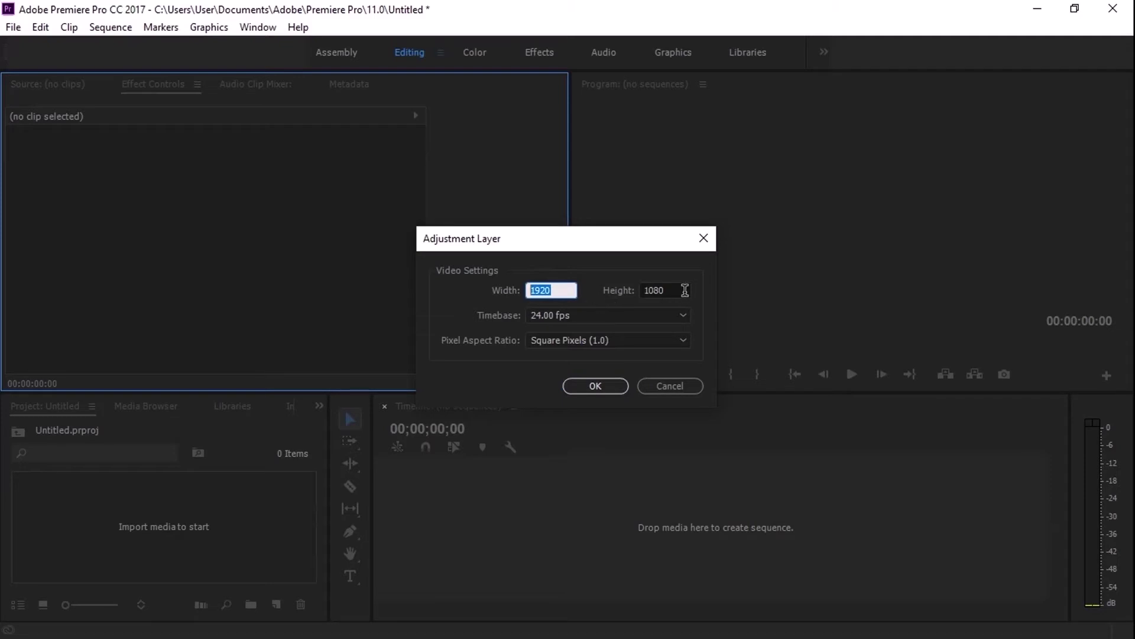
left_click(685, 290)
left_click(553, 289)
left_click(610, 382)
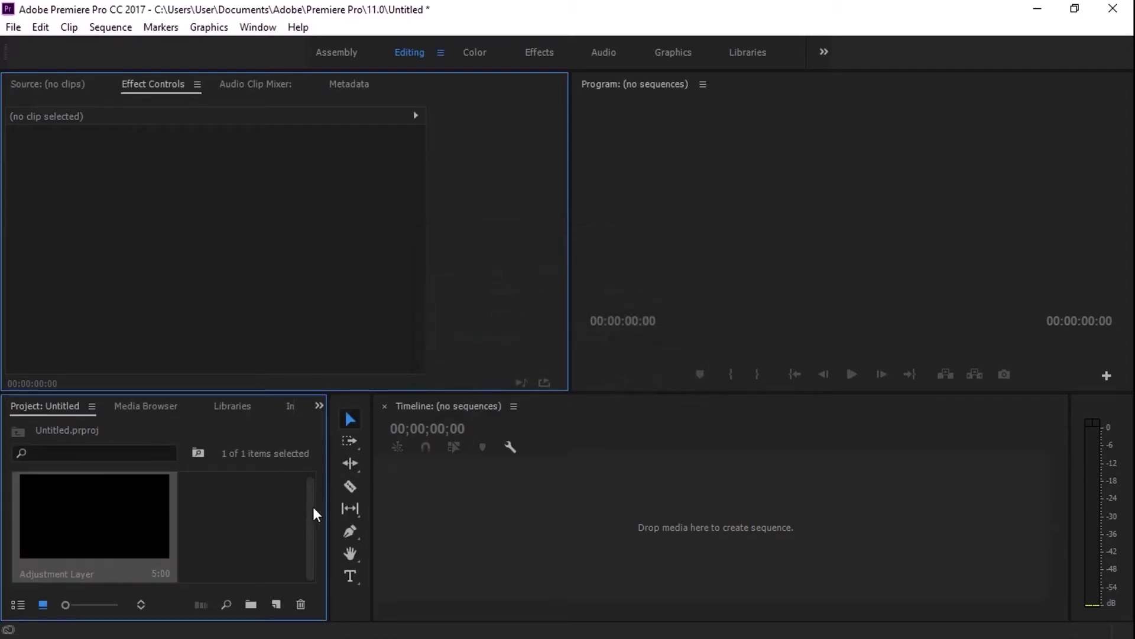
- Widen the Project panel slightly, select the adjustment layer and dismiss the security notification
scroll(145, 503, "up", 1)
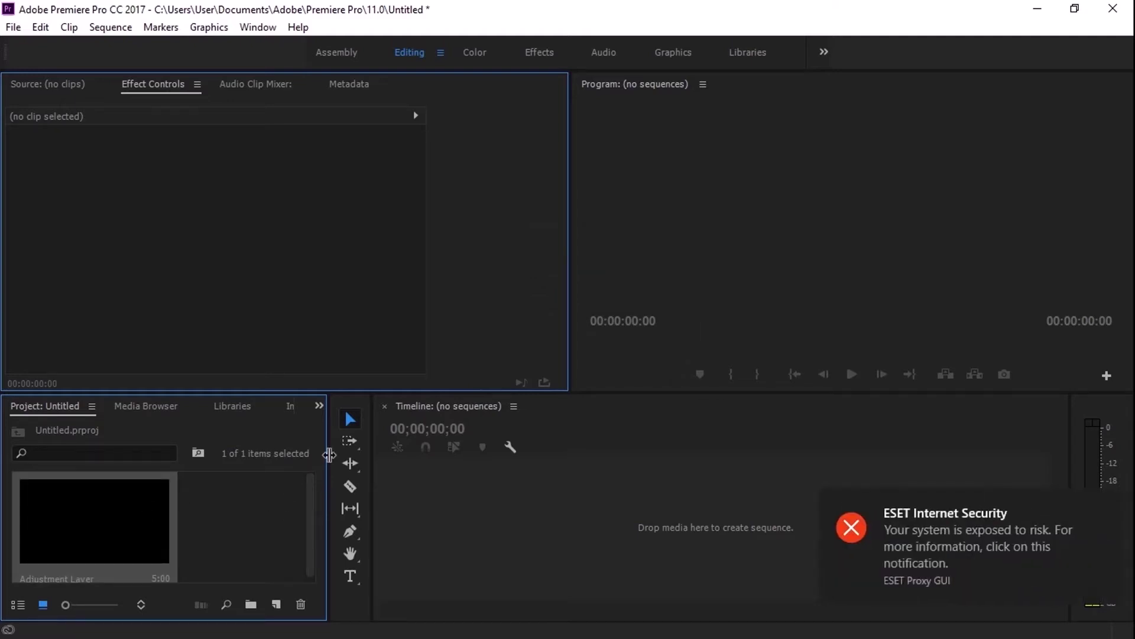
left_click_drag(329, 454, 339, 454)
left_click(274, 512)
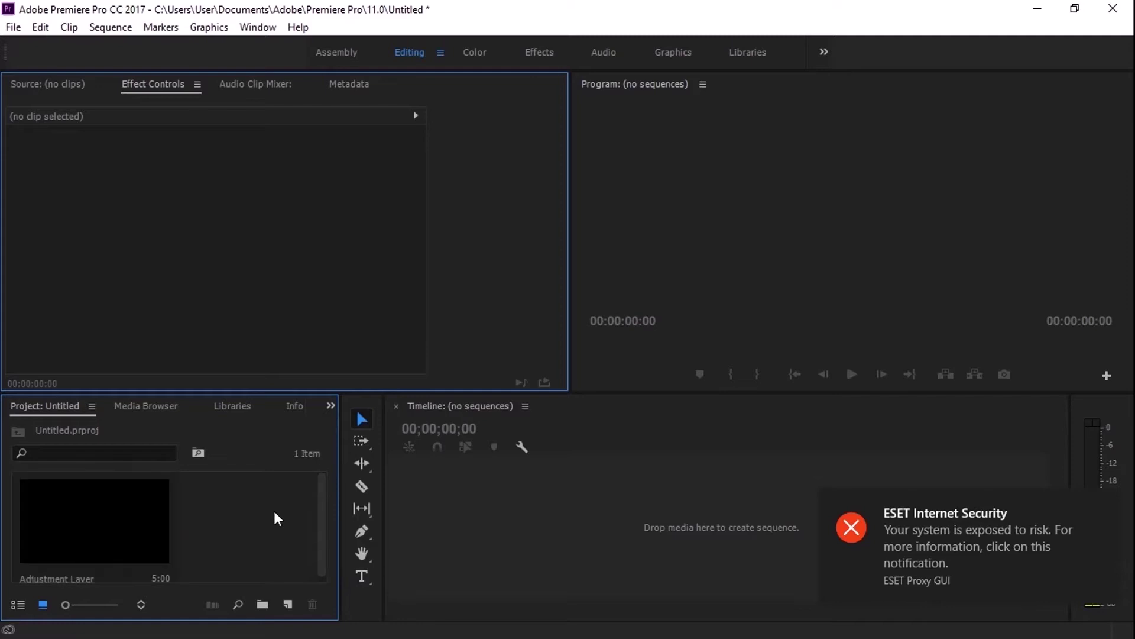
left_click(95, 518)
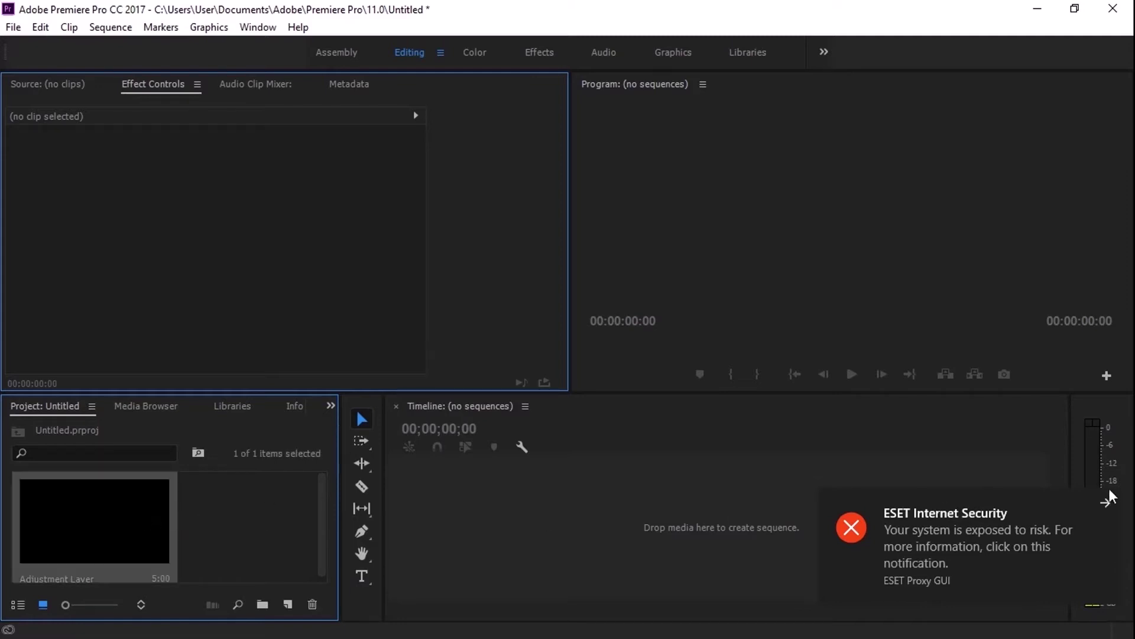
left_click(1106, 503)
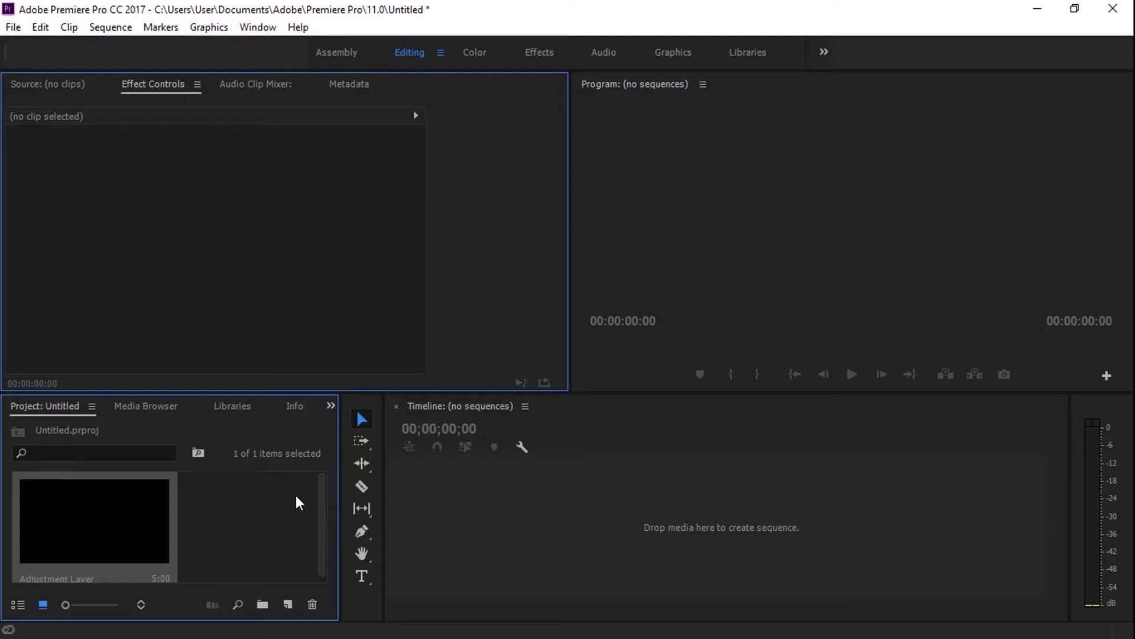
- Import the DT creations video from the Desktop into the project
double_click(232, 520)
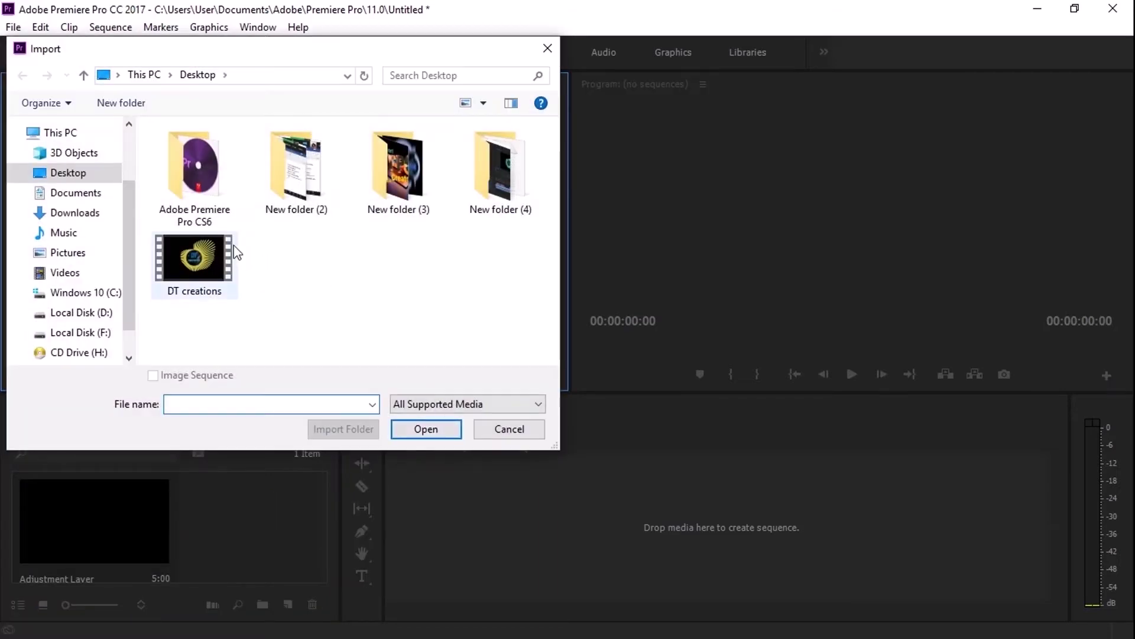
left_click_drag(367, 311, 218, 254)
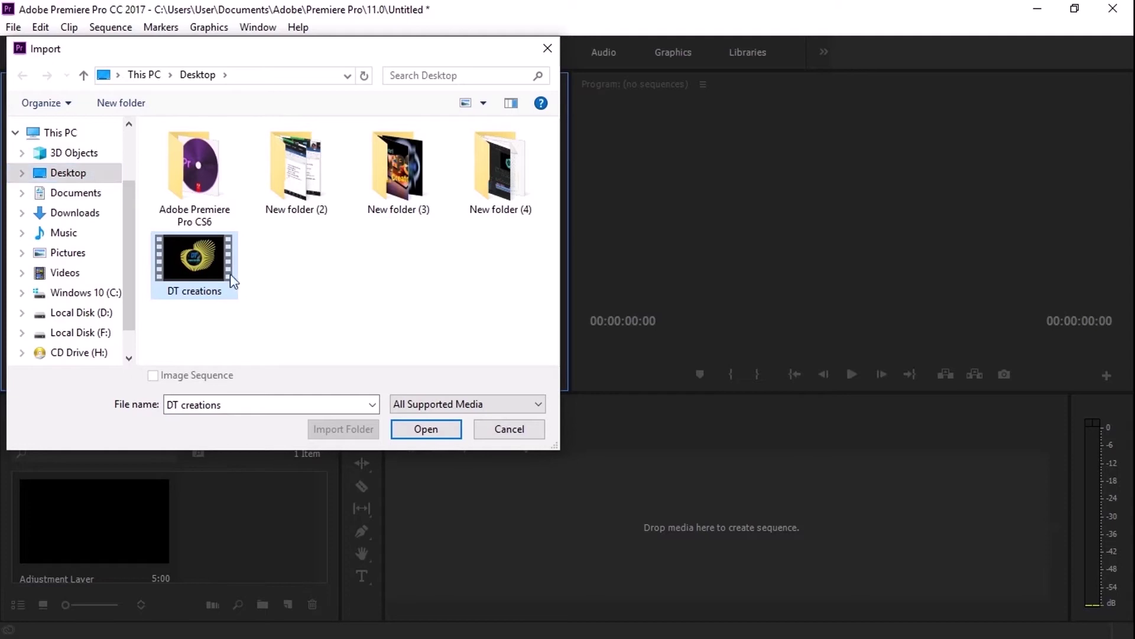
left_click(431, 430)
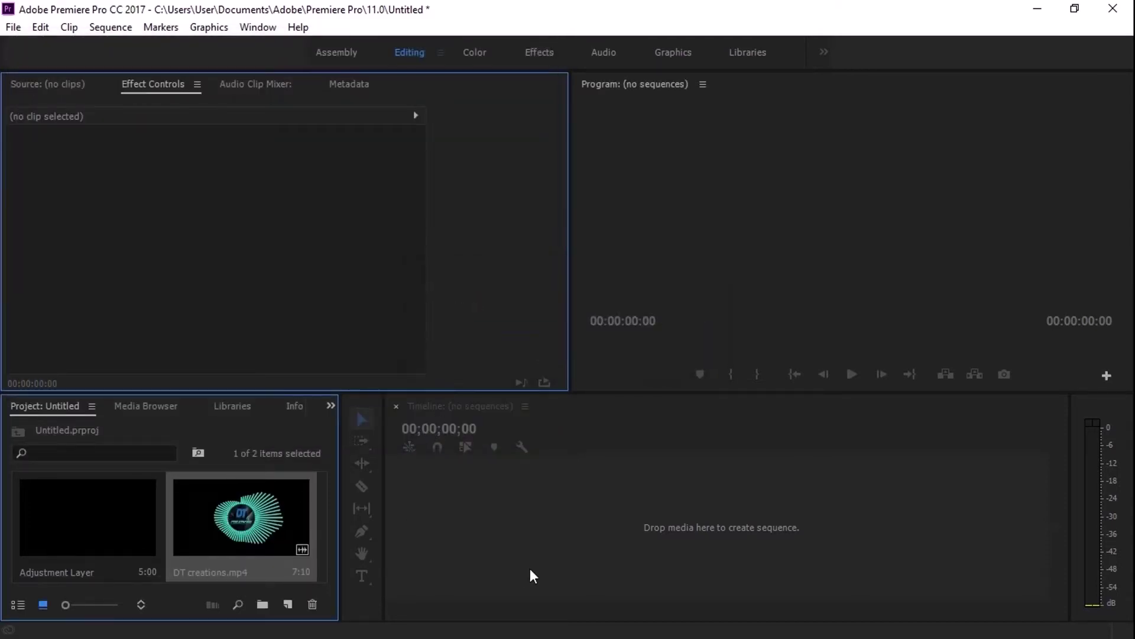
- Create a sequence from the DT creations.mp4 clip by placing it in the empty timeline
left_click(130, 500)
left_click(224, 503)
left_click_drag(210, 495, 502, 510)
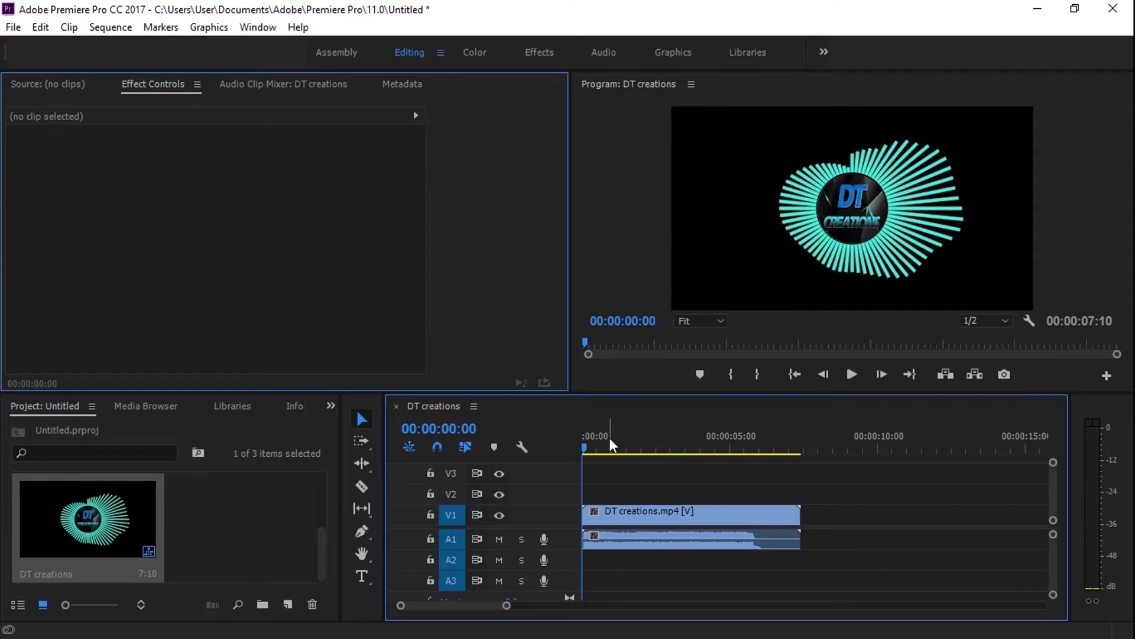
- Increase the height of the Audio 1 track to show the waveform in detail at the start of the sequence
left_click_drag(591, 448, 566, 453)
left_click_drag(506, 605, 412, 612)
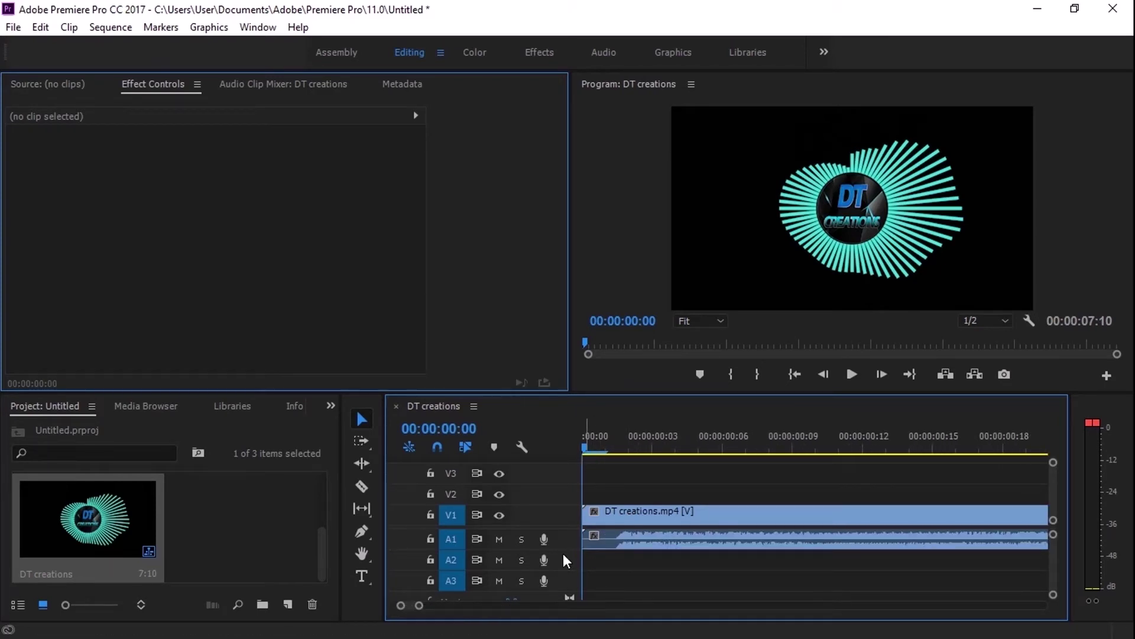
left_click_drag(563, 550, 563, 575)
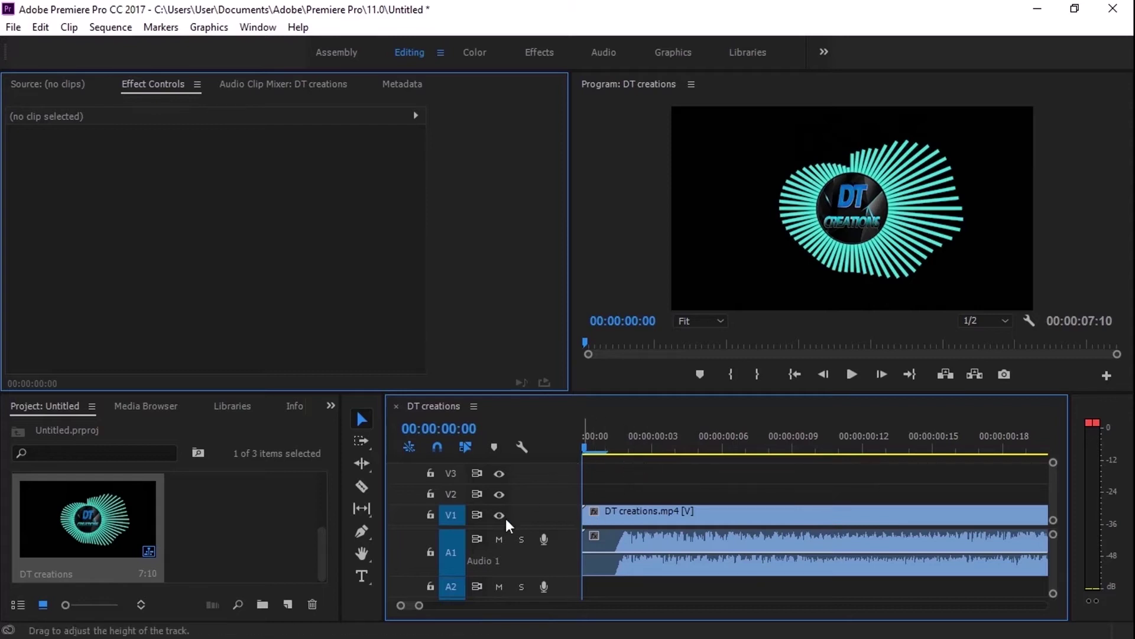
mouse_move(419, 604)
left_mouse_down()
mouse_move(537, 601)
mouse_move(439, 603)
left_mouse_up()
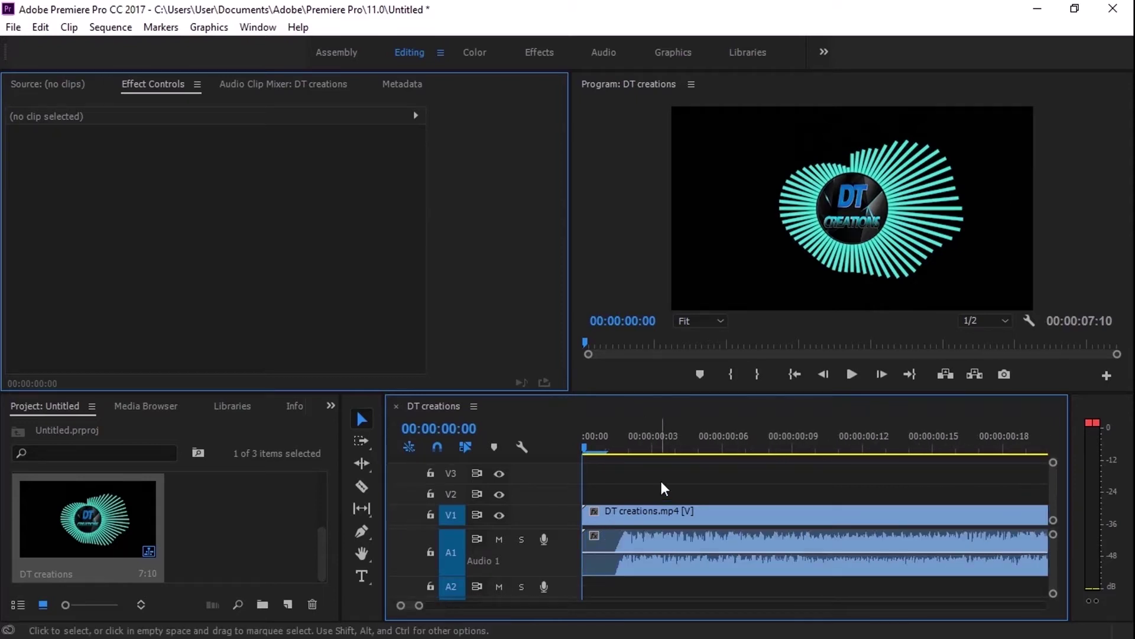
- Position the playhead at 00:00:00:02, where the audio gets loud, and add a sequence marker there
left_click(630, 451)
left_click(605, 448)
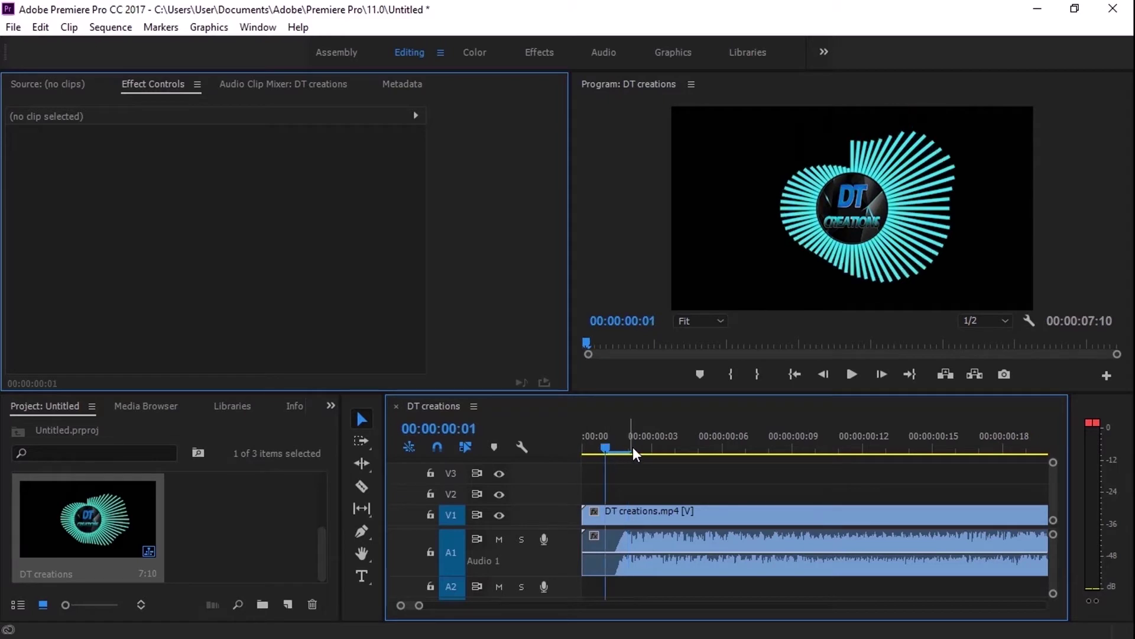
left_click(630, 450)
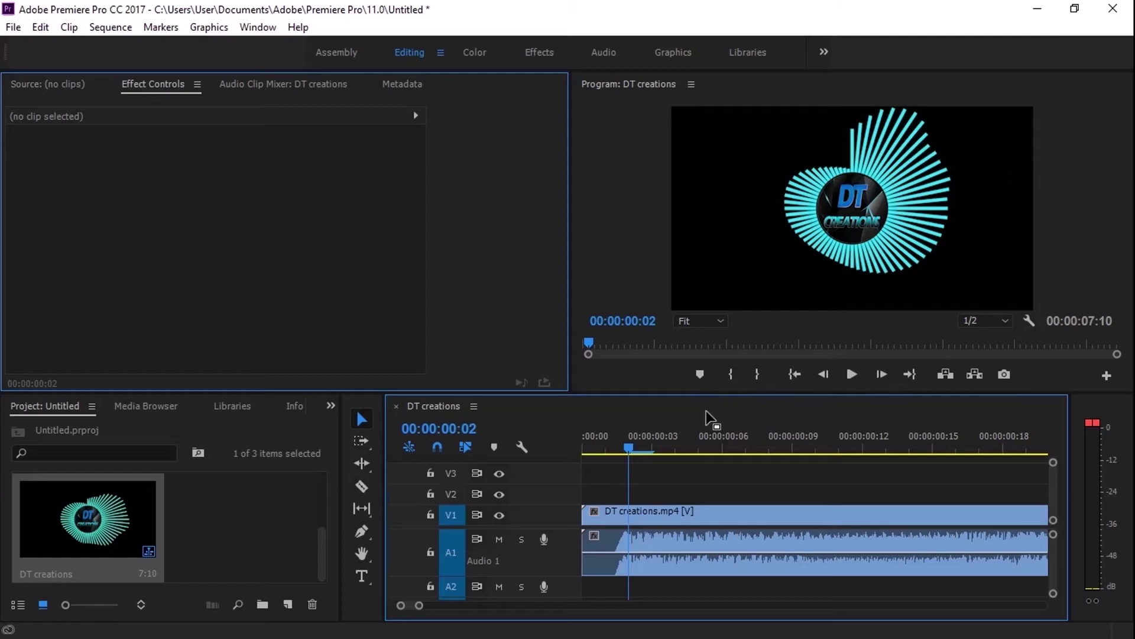
left_click(704, 376)
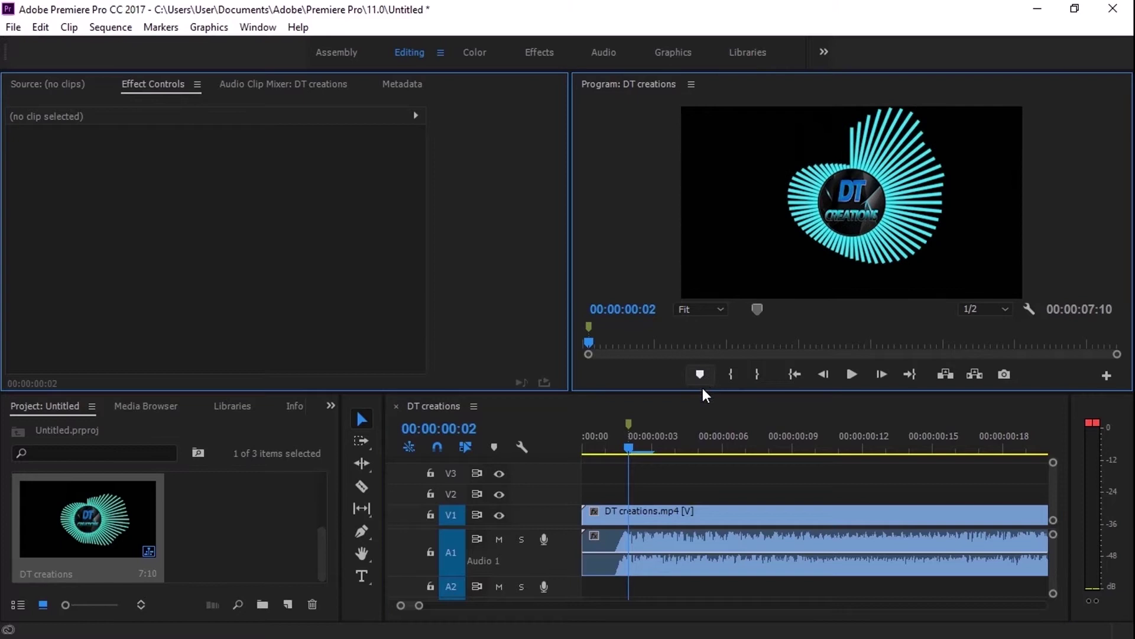
- Remove the sequence marker at 00:00:00:02 and add a new one at the same frame
left_click(629, 424, "alt")
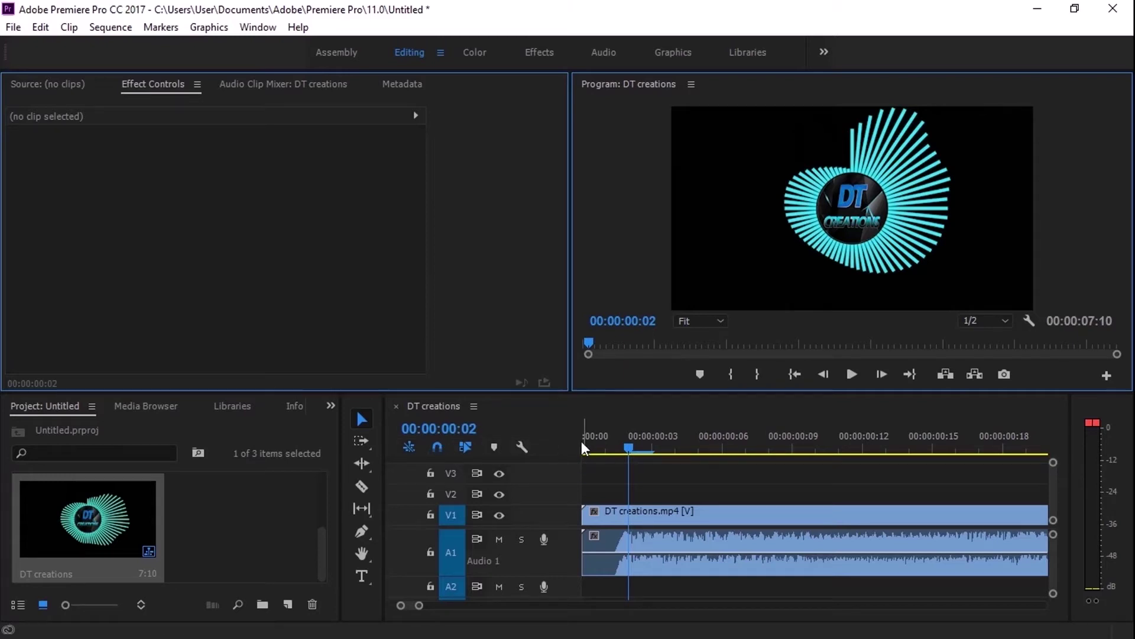
left_click(495, 447)
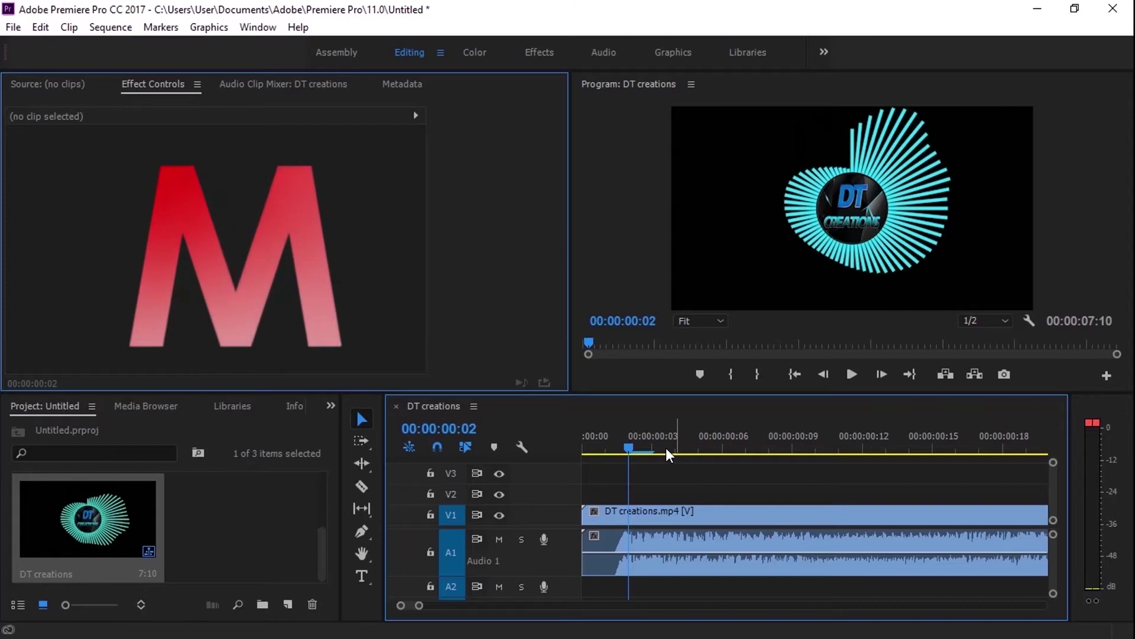
key("m")
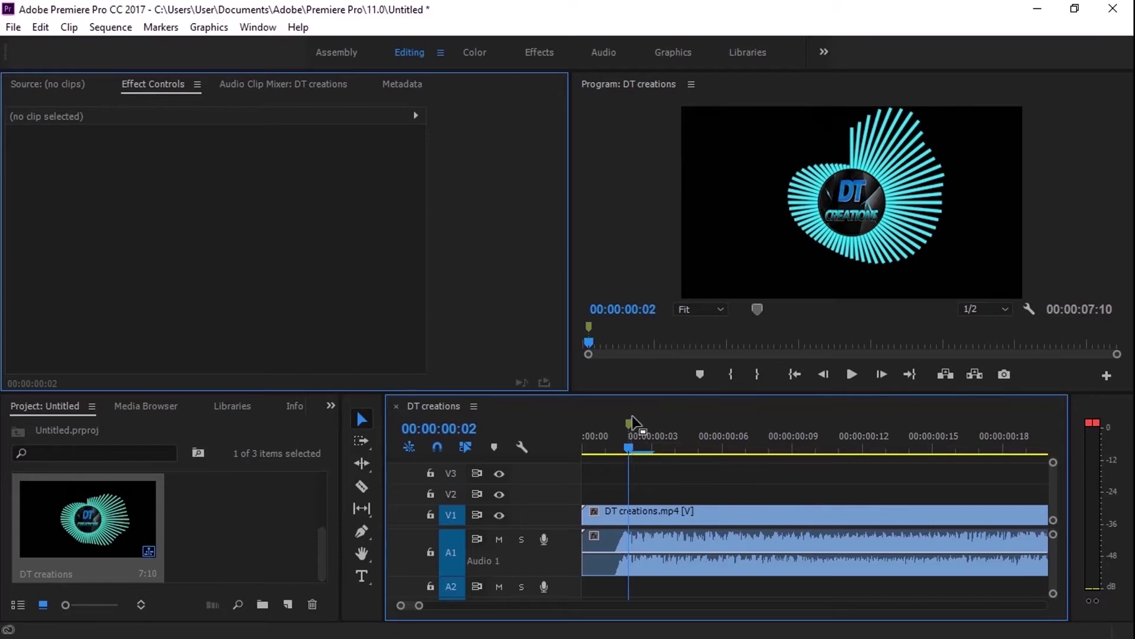
- Change the color of the marker at 00:00:00:02 to cyan, keeping it a comment marker
left_click(494, 446)
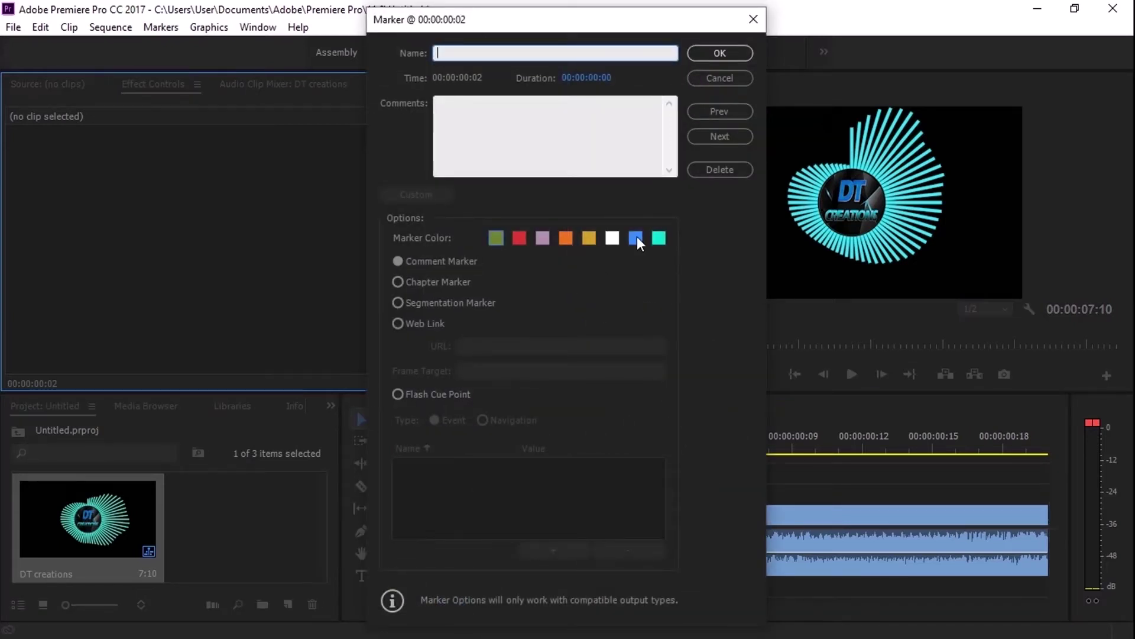
left_click(658, 237)
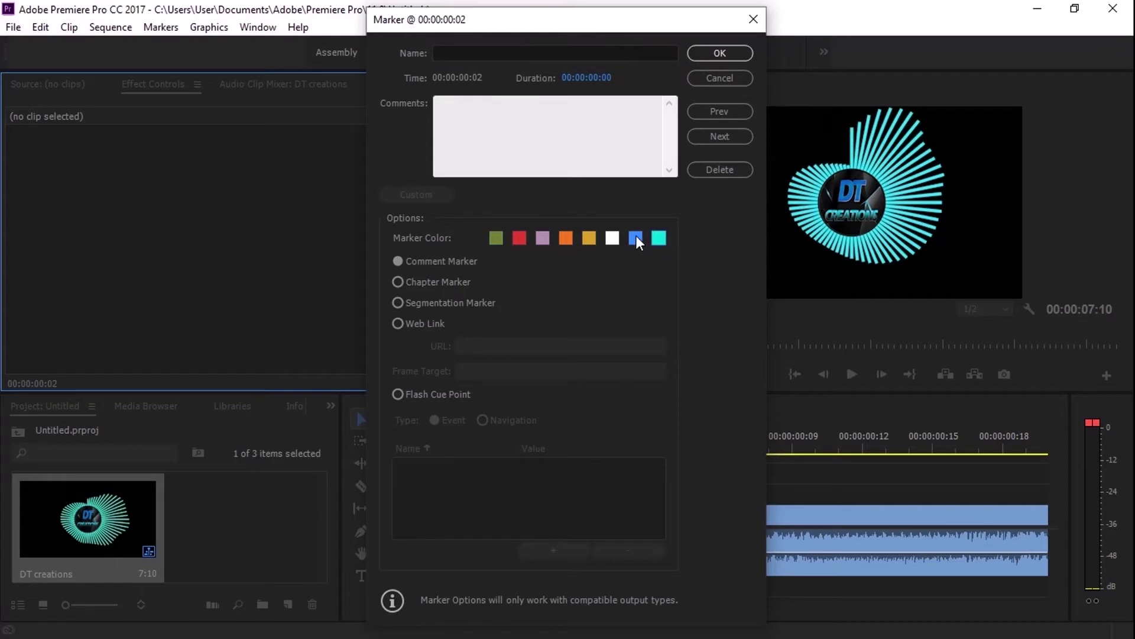
left_click(721, 52)
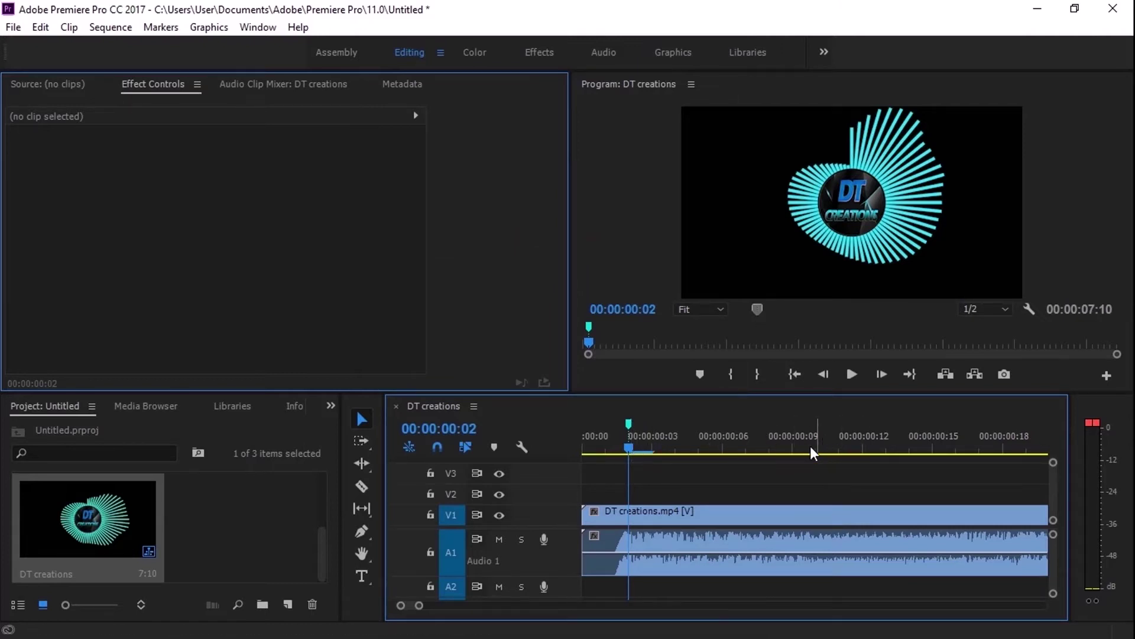
- Play the sequence from 00:00:00:04 and add five sequence markers on the fly in time with the audio
left_click_drag(752, 307, 811, 414)
left_click(792, 440)
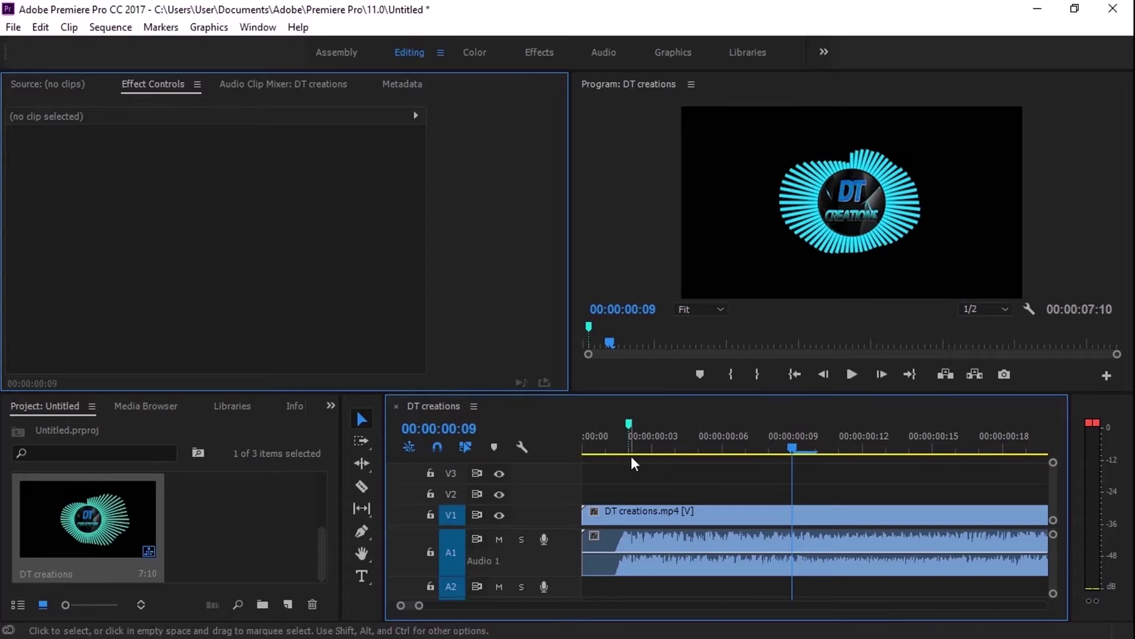
left_click(678, 448)
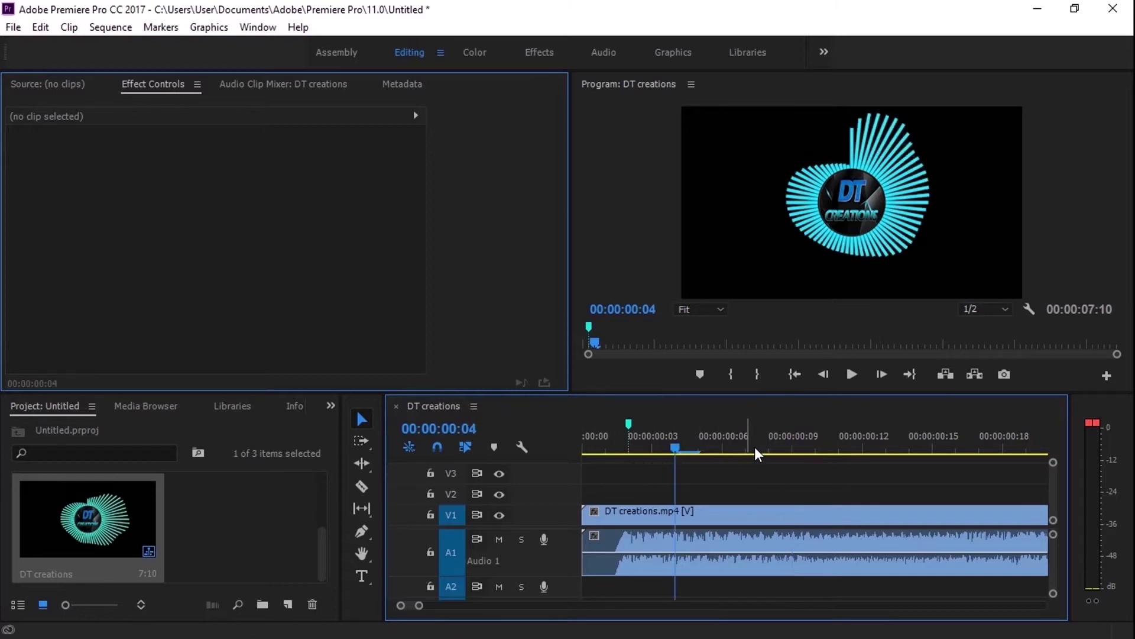
mouse_move(421, 610)
left_mouse_down()
mouse_move(458, 609)
mouse_move(435, 611)
left_mouse_up()
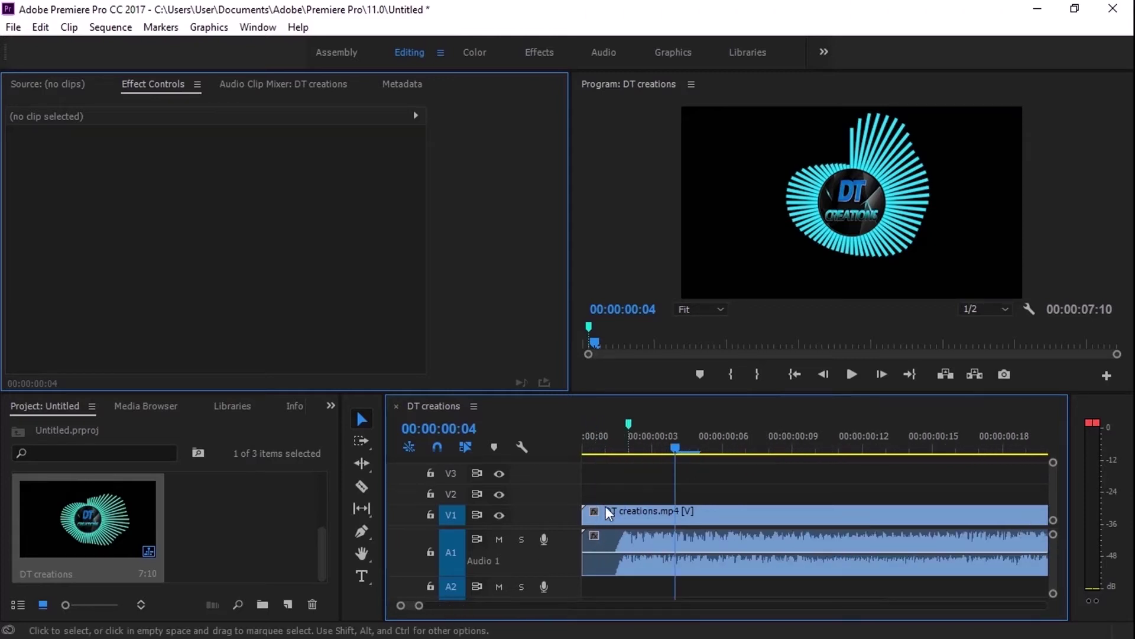
left_click_drag(418, 607, 422, 611)
key("space")
key("m")
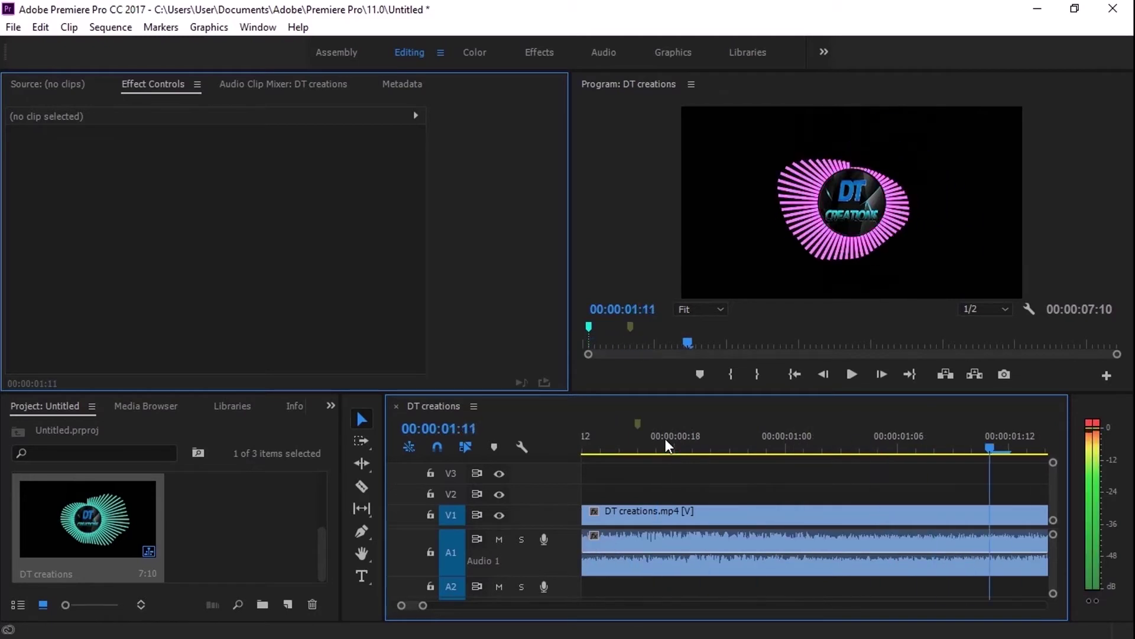
key("m")
key("m")
key("m")
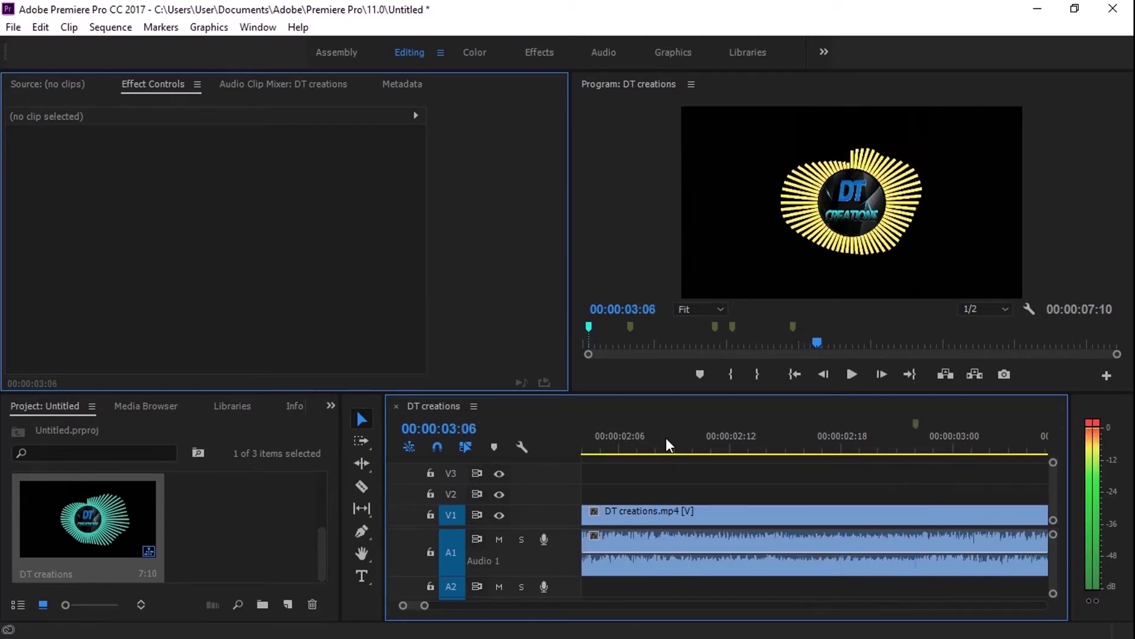
- Play the sequence from the beginning to review the markers against the waveform, and return the playhead to the start
key("Home")
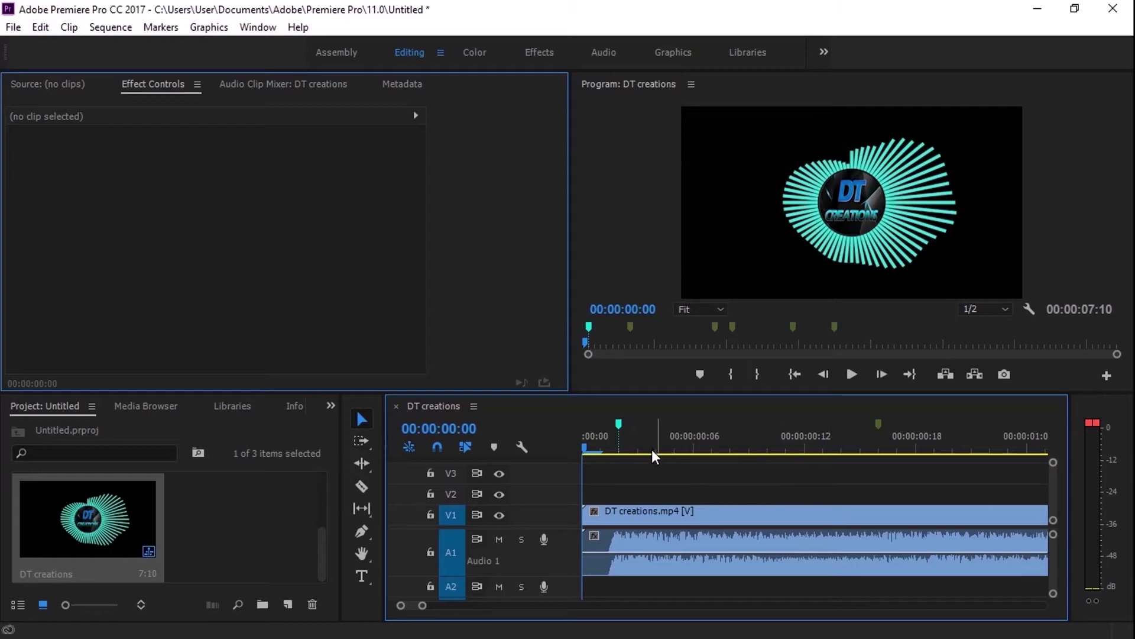
left_click_drag(602, 444, 673, 442)
left_click_drag(602, 449, 587, 442)
mouse_move(424, 609)
left_mouse_down()
mouse_move(459, 608)
mouse_move(439, 608)
left_mouse_up()
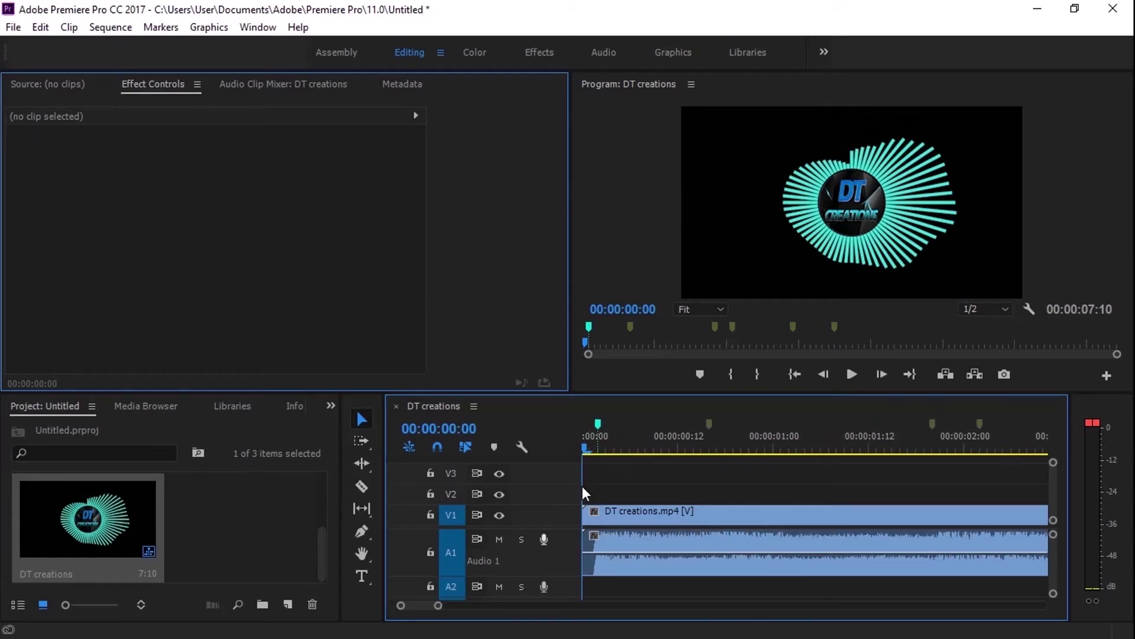
left_click_drag(437, 609, 468, 606)
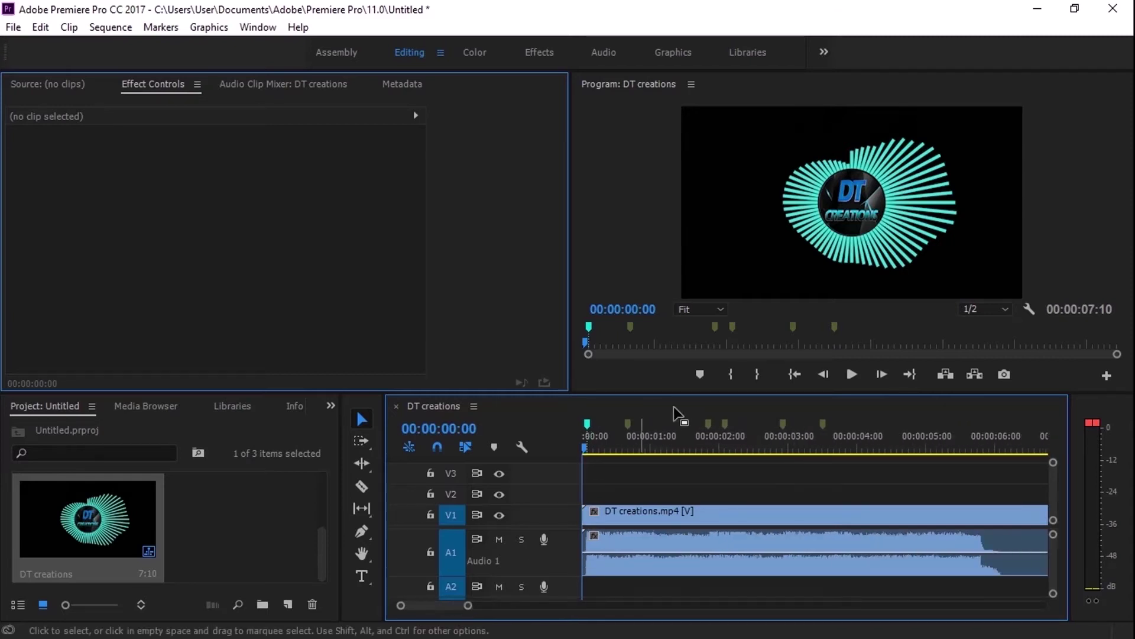
left_click(851, 374)
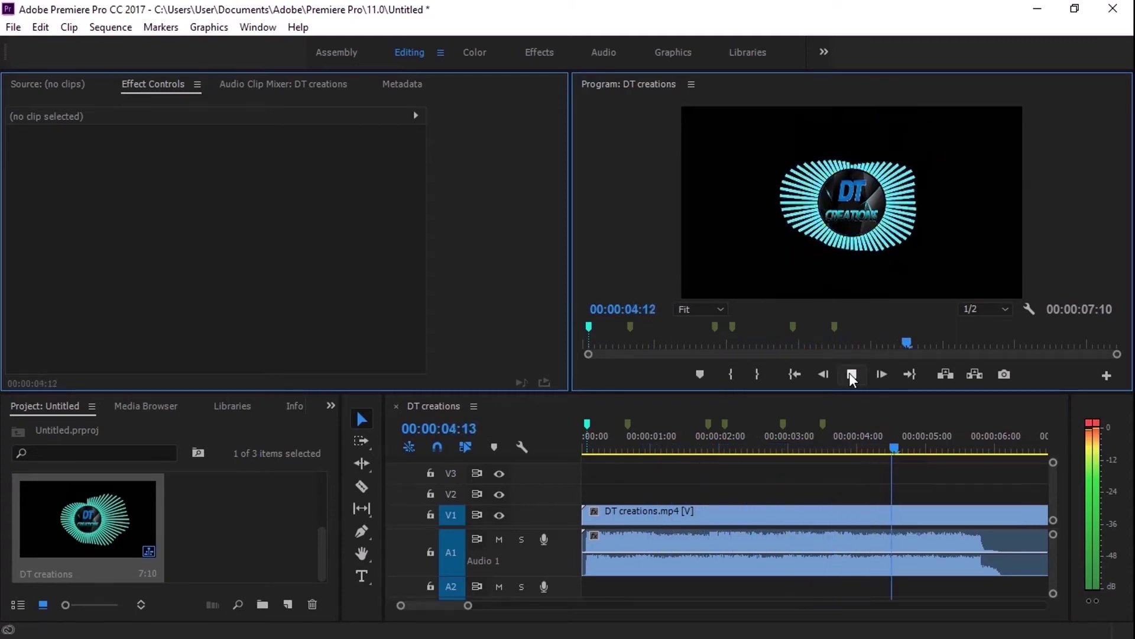
left_click(851, 374)
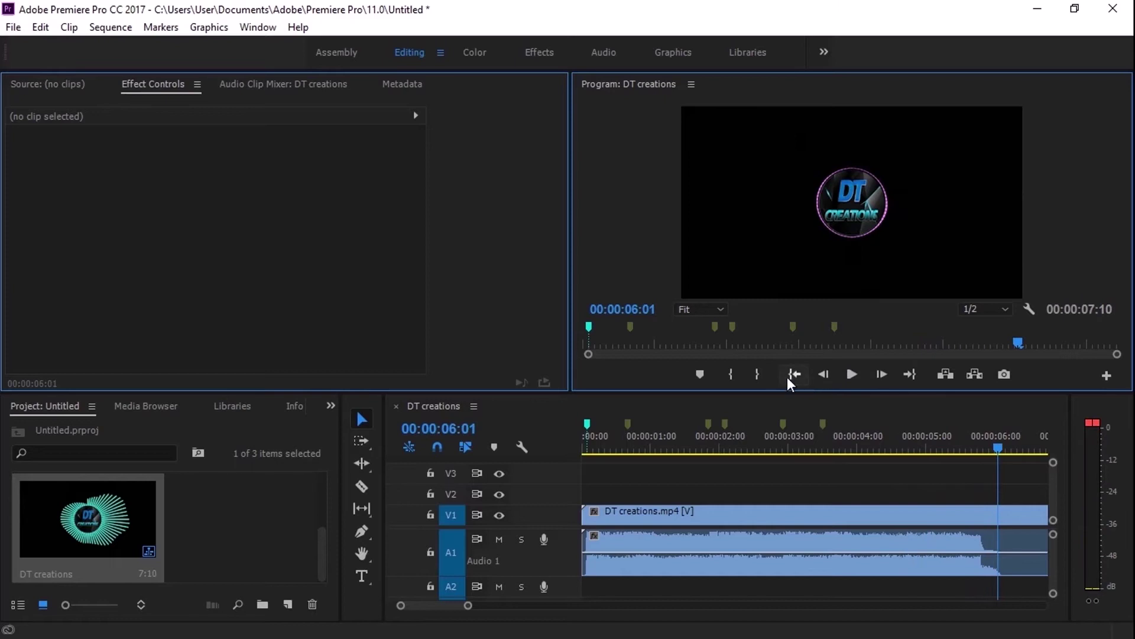
left_click(794, 374)
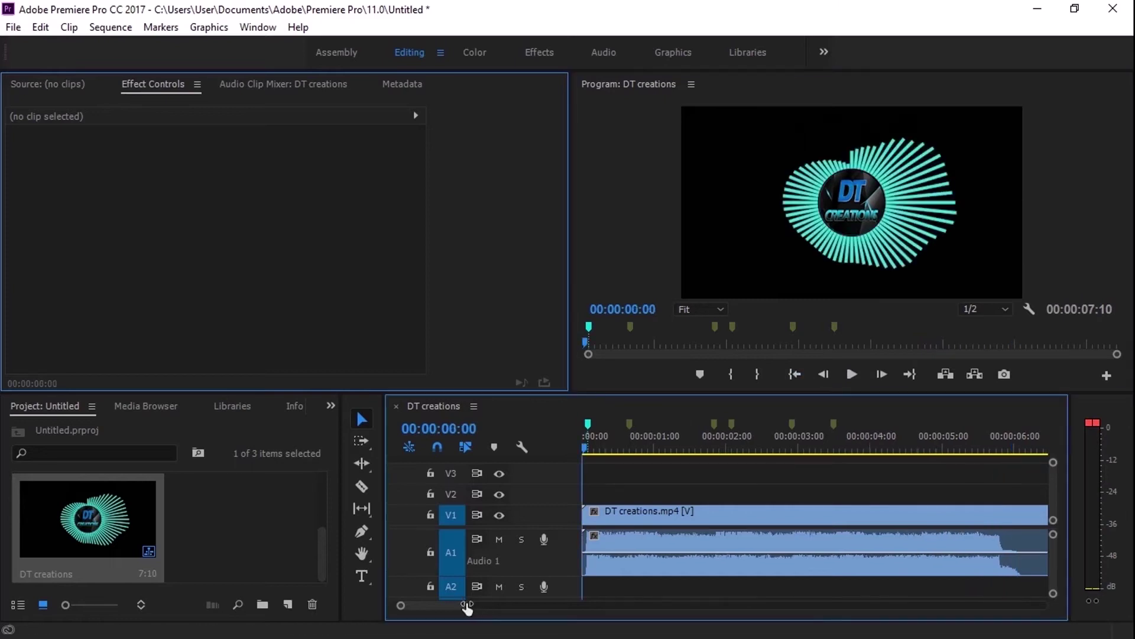
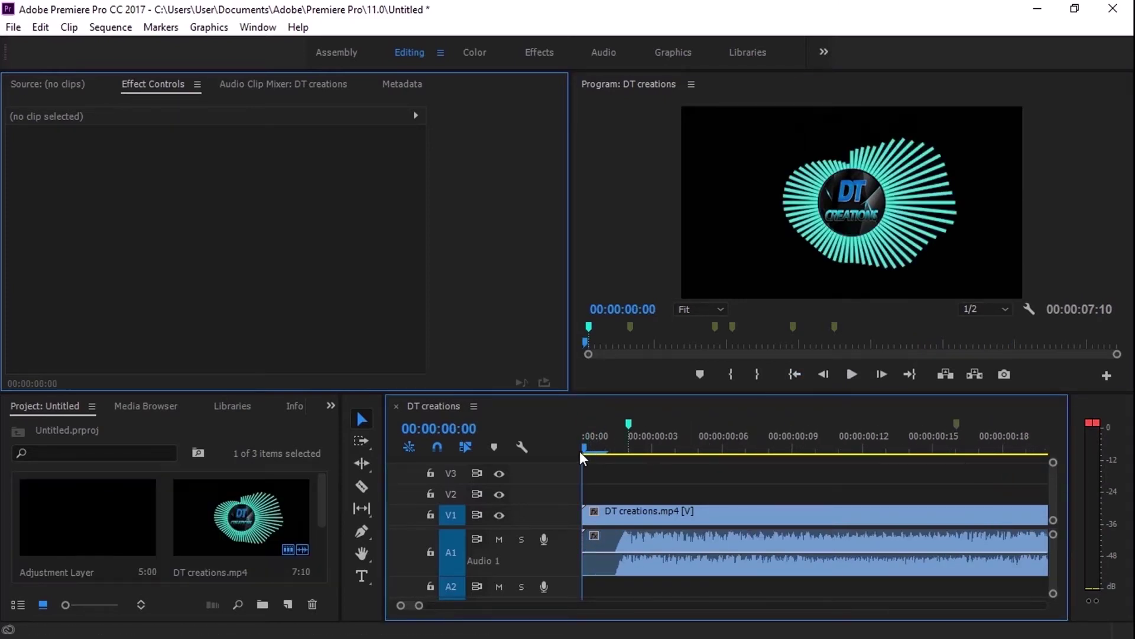
- Place the Adjustment Layer on track V2 at the start of the sequence and apply the Directional Blur effect to it
left_click(57, 503)
left_click_drag(75, 494, 590, 493)
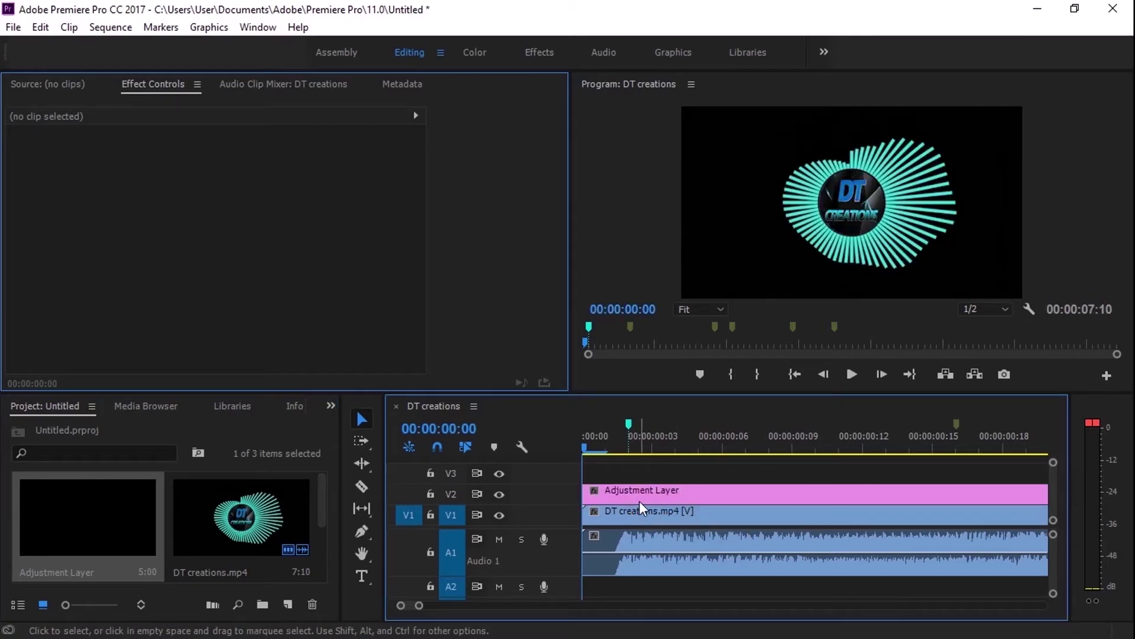
left_click(331, 406)
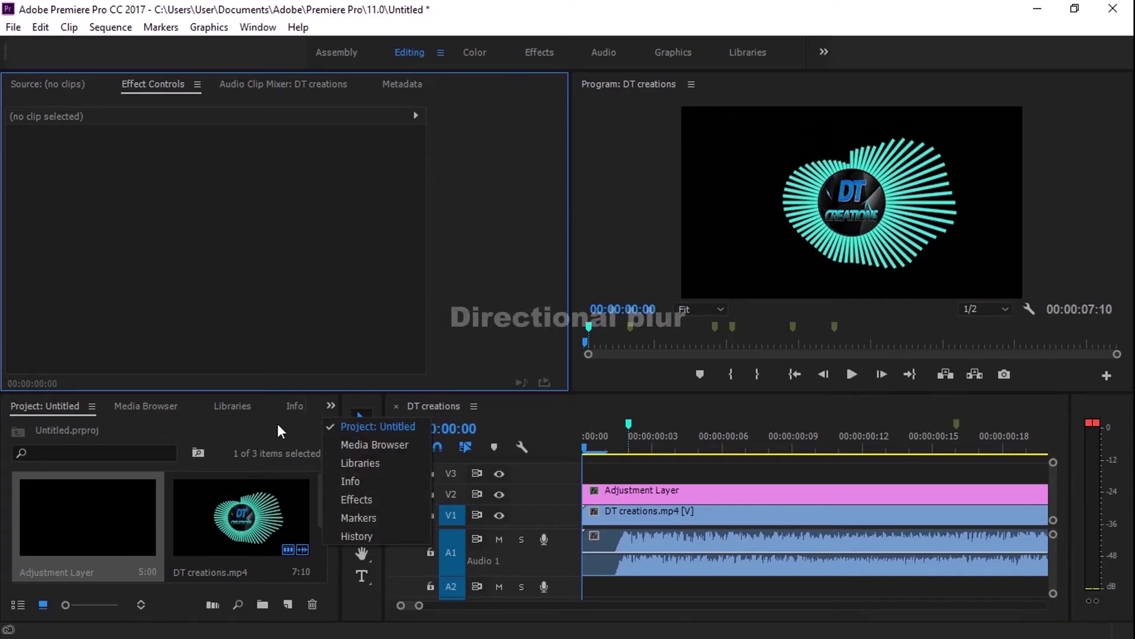
left_click(378, 498)
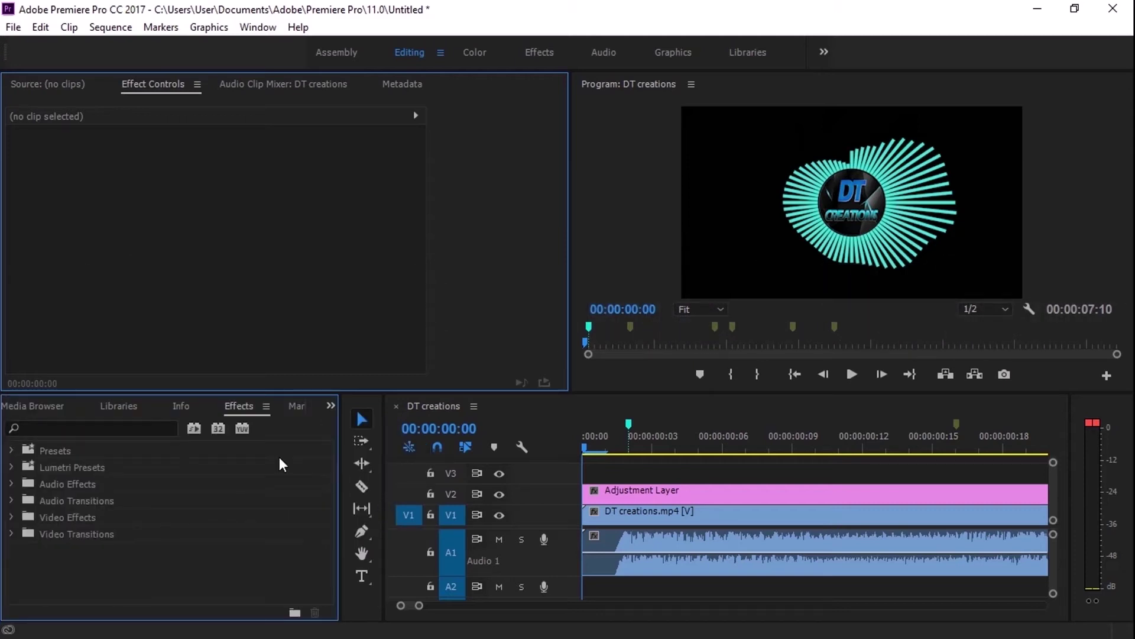
left_click(58, 427)
type("dir")
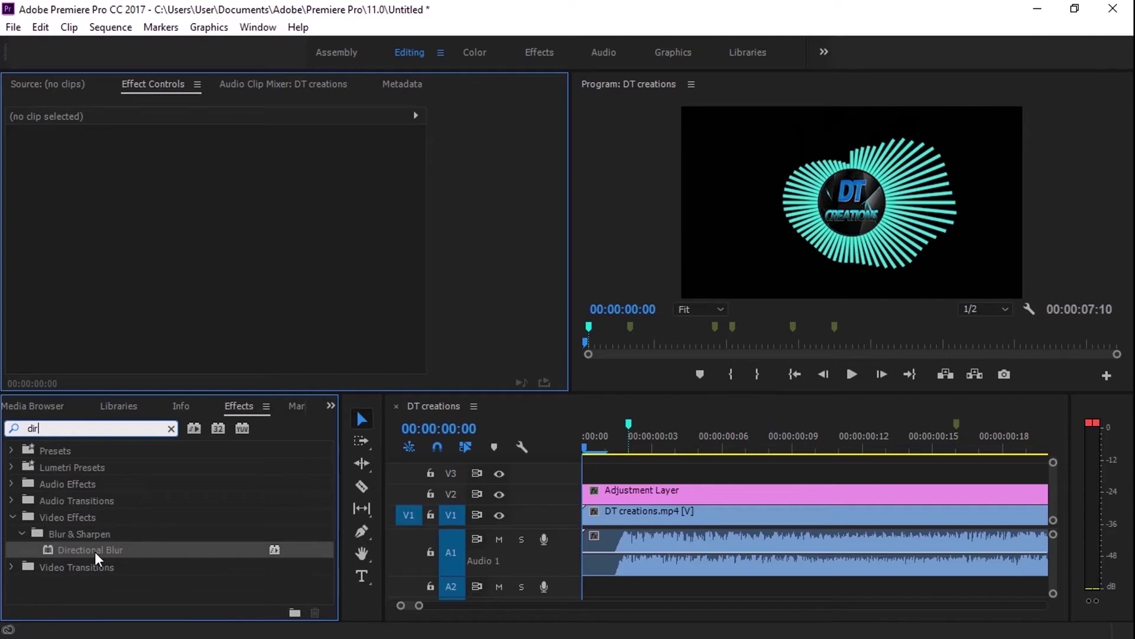
left_click_drag(77, 549, 704, 491)
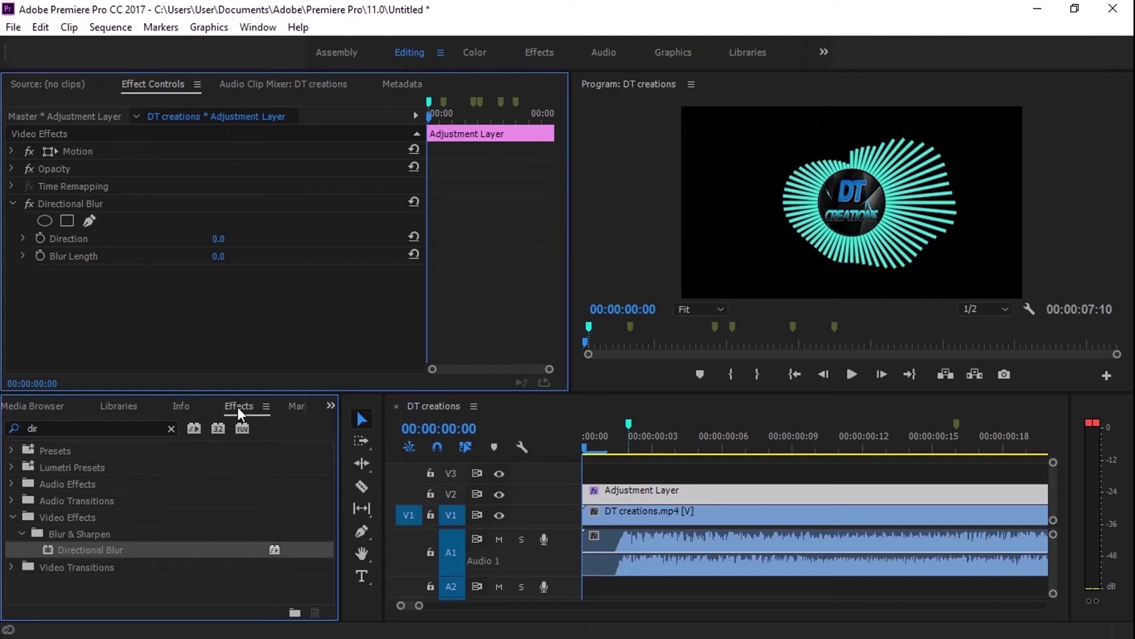
- Close the Effects panel and bring it back
left_click(260, 28)
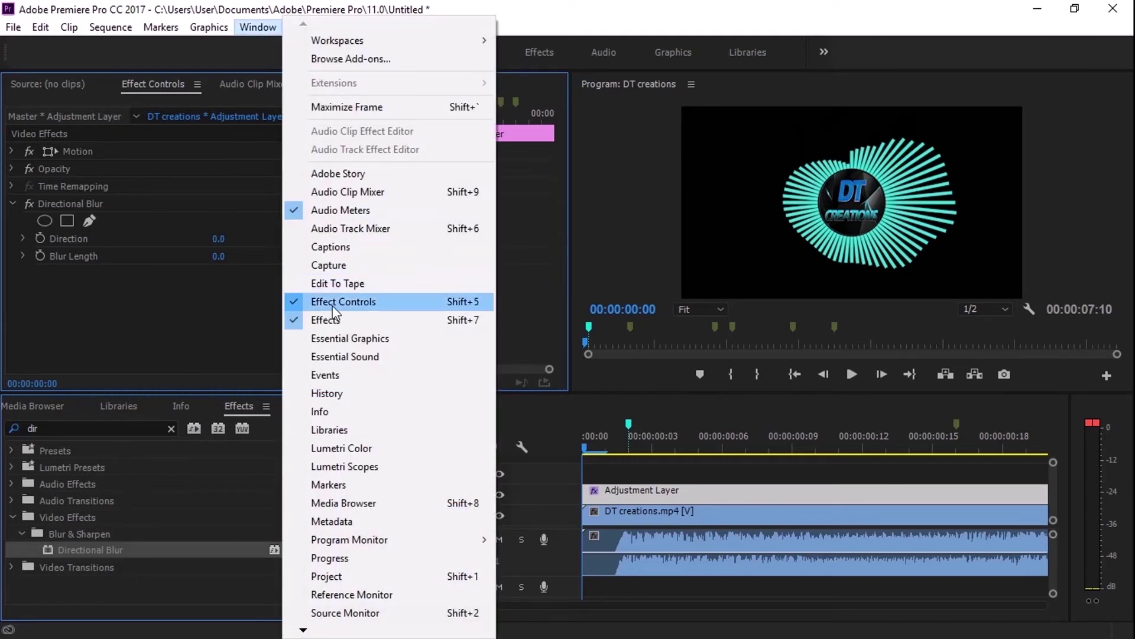
left_click(358, 319)
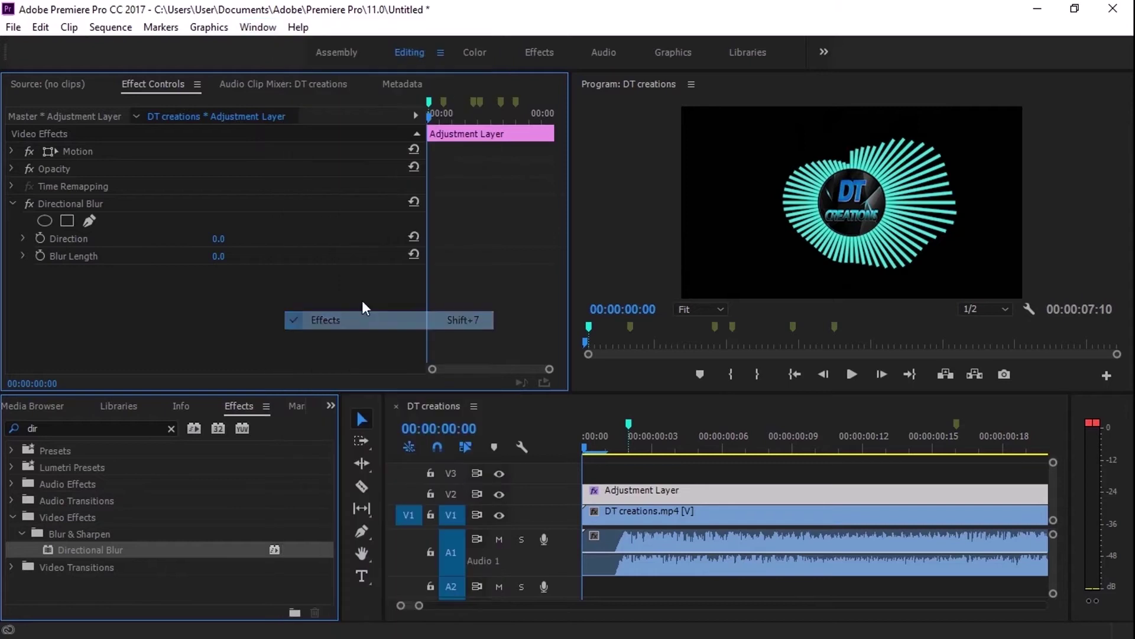
left_click(260, 28)
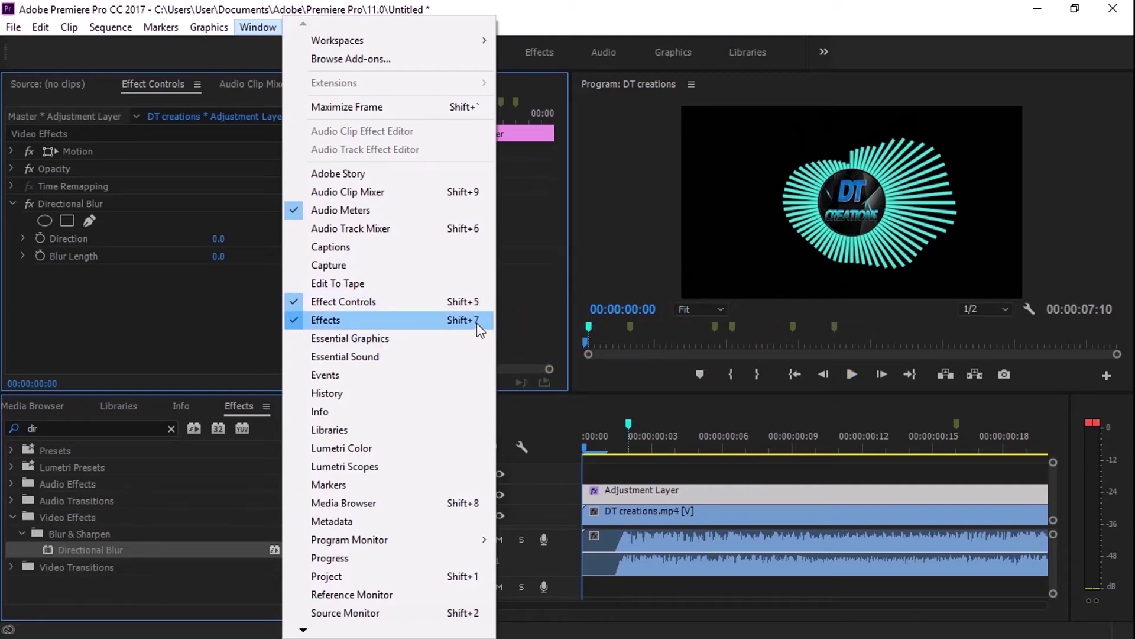
left_click(119, 402)
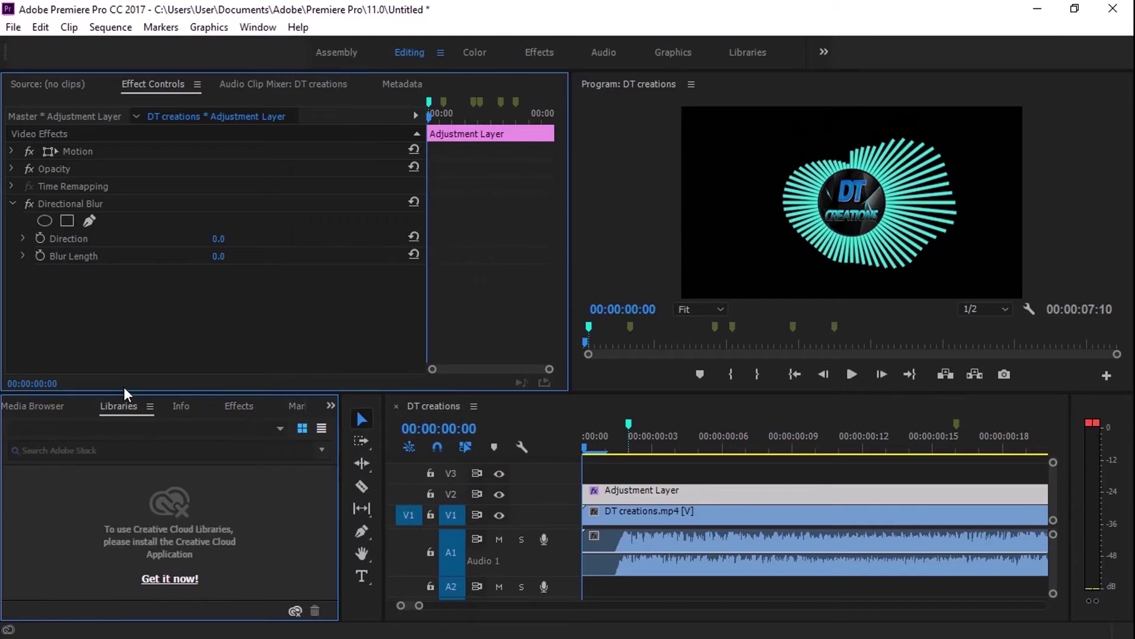
left_click(239, 406)
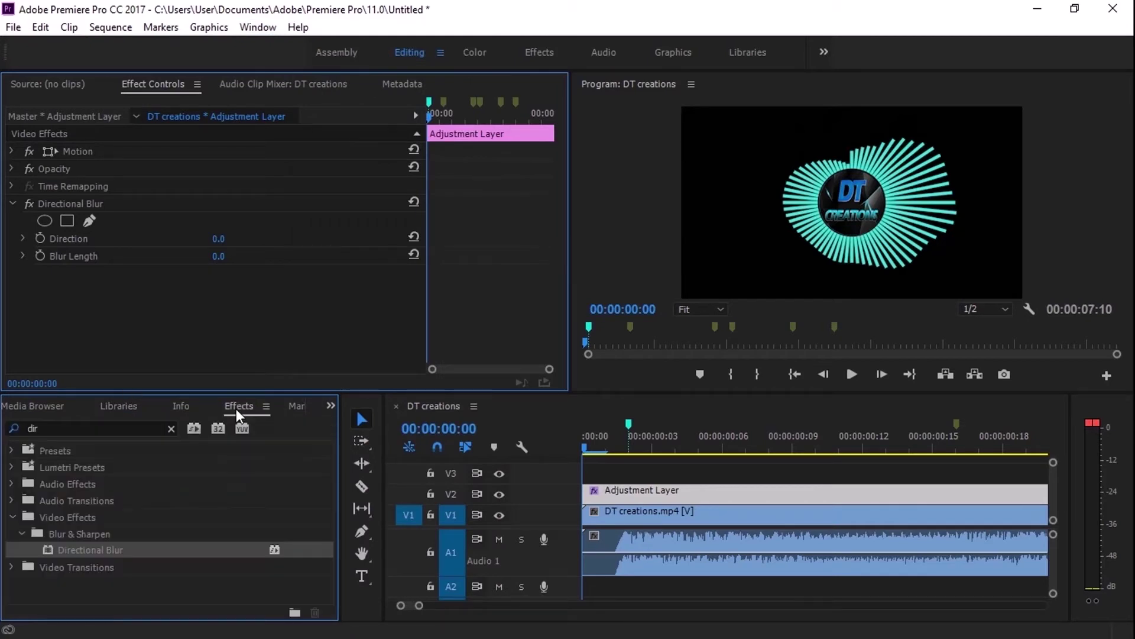
left_click_drag(261, 371, 129, 407)
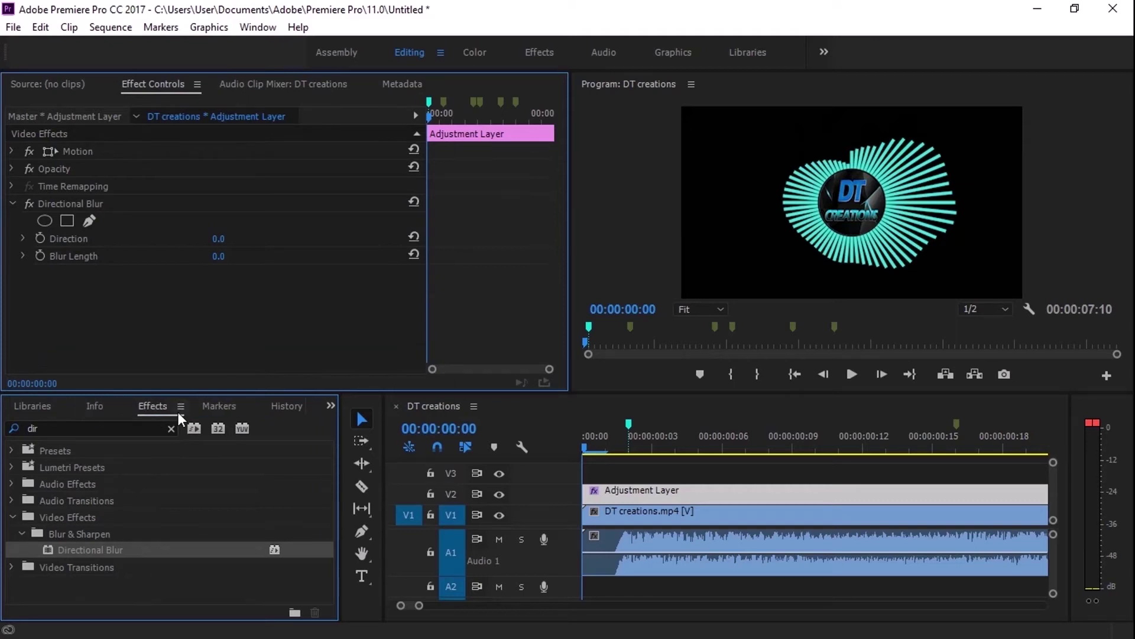
left_click(178, 408)
left_click(263, 149)
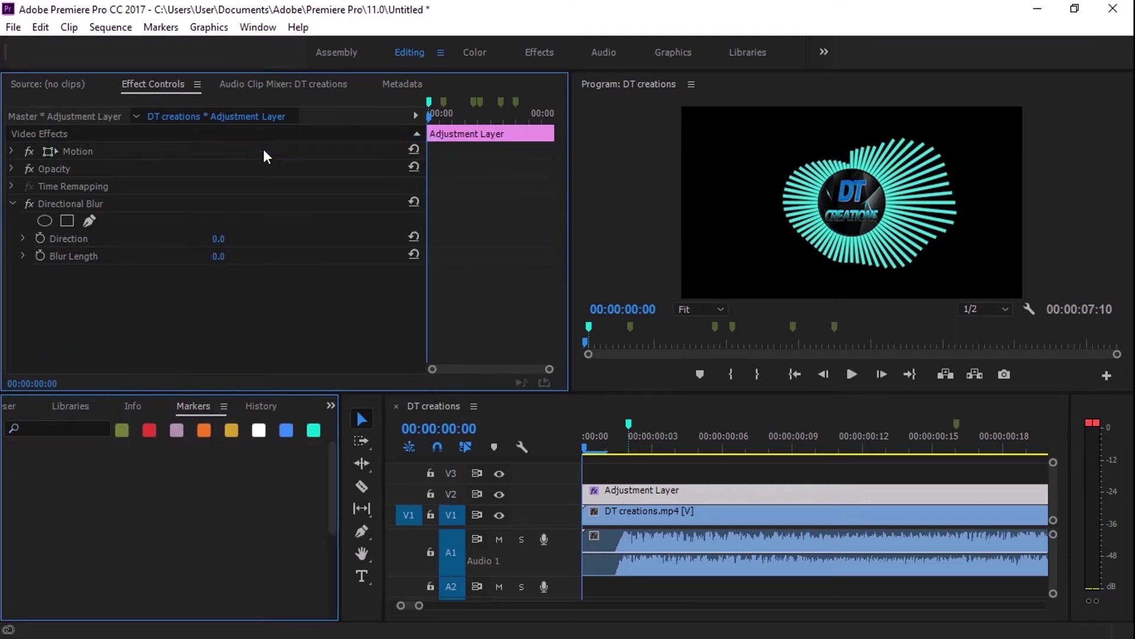
left_click(146, 404)
left_click(190, 407)
key("shift+7")
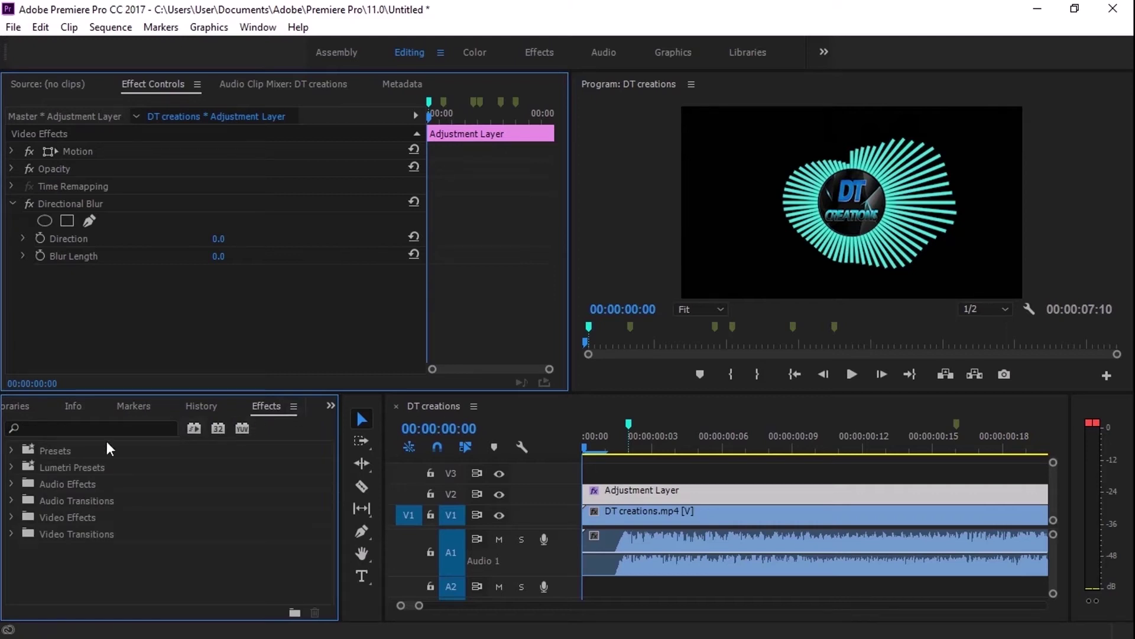
left_click(94, 426)
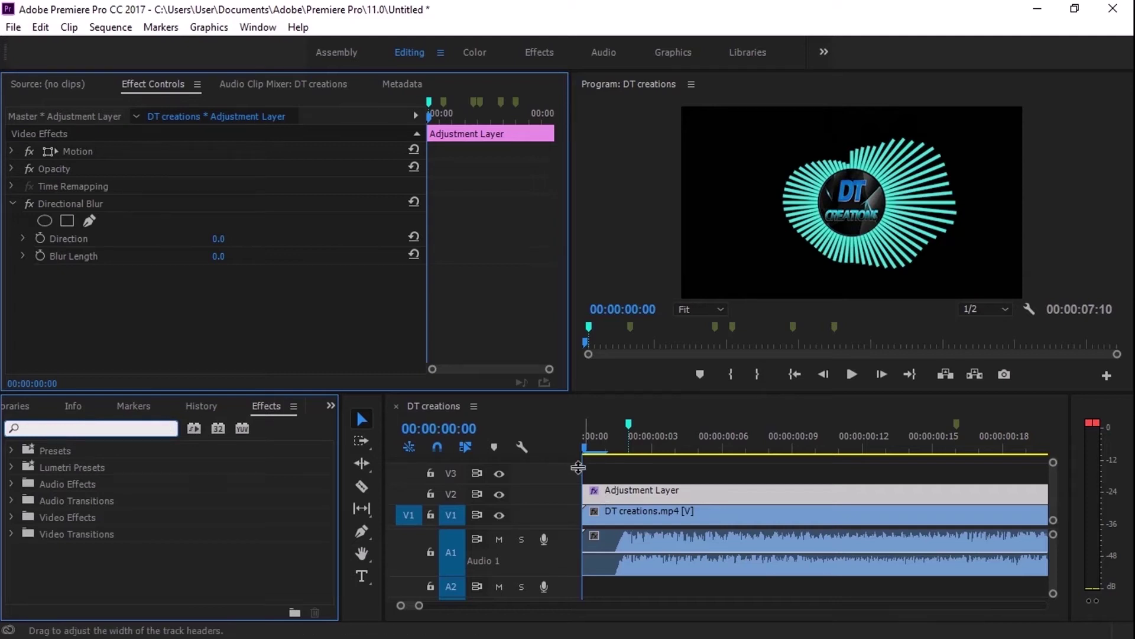
- Split the adjustment layer on V2 at the cyan marker at 00:00:00:02 with the Razor tool
left_click(603, 448)
mouse_move(601, 447)
left_mouse_down()
mouse_move(629, 449)
mouse_move(583, 455)
left_mouse_up()
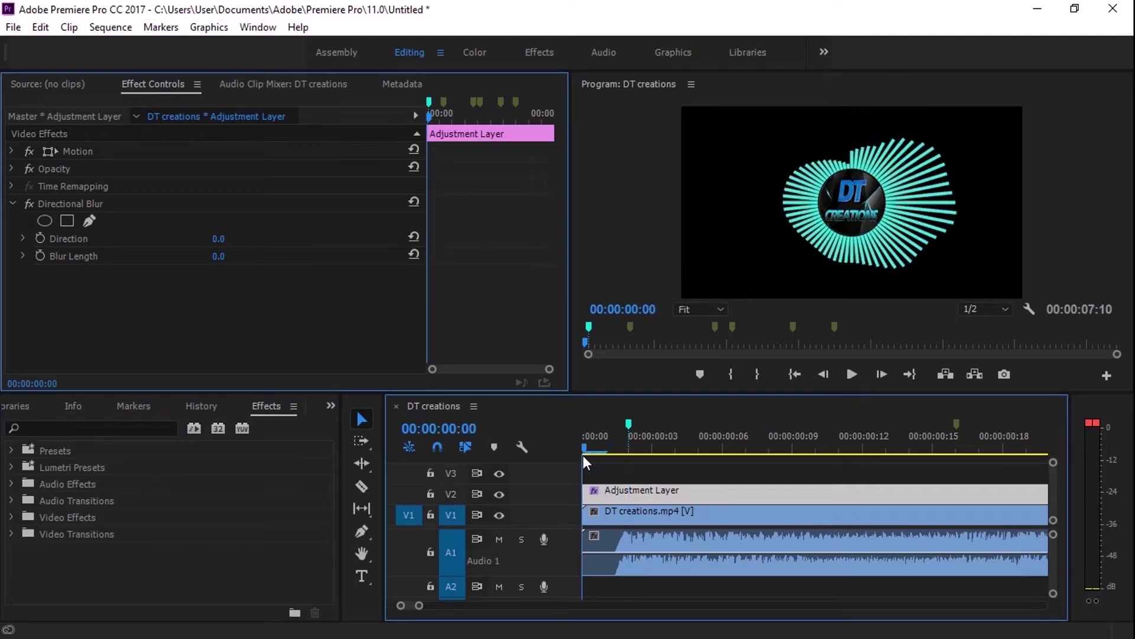
left_click(630, 446)
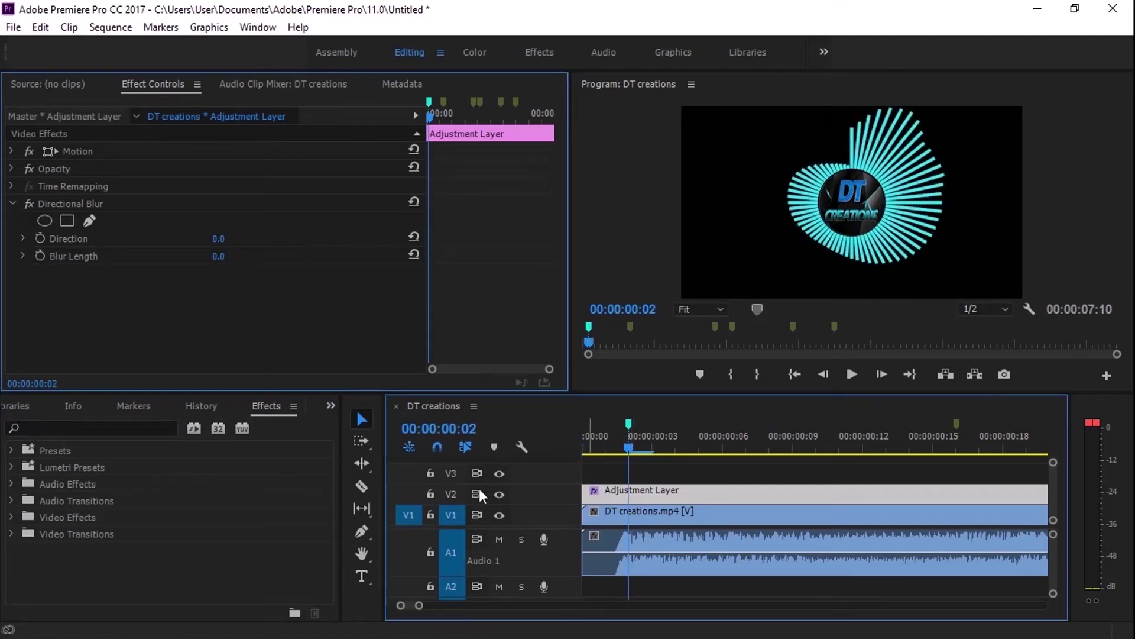
left_click(362, 463)
left_click(361, 484)
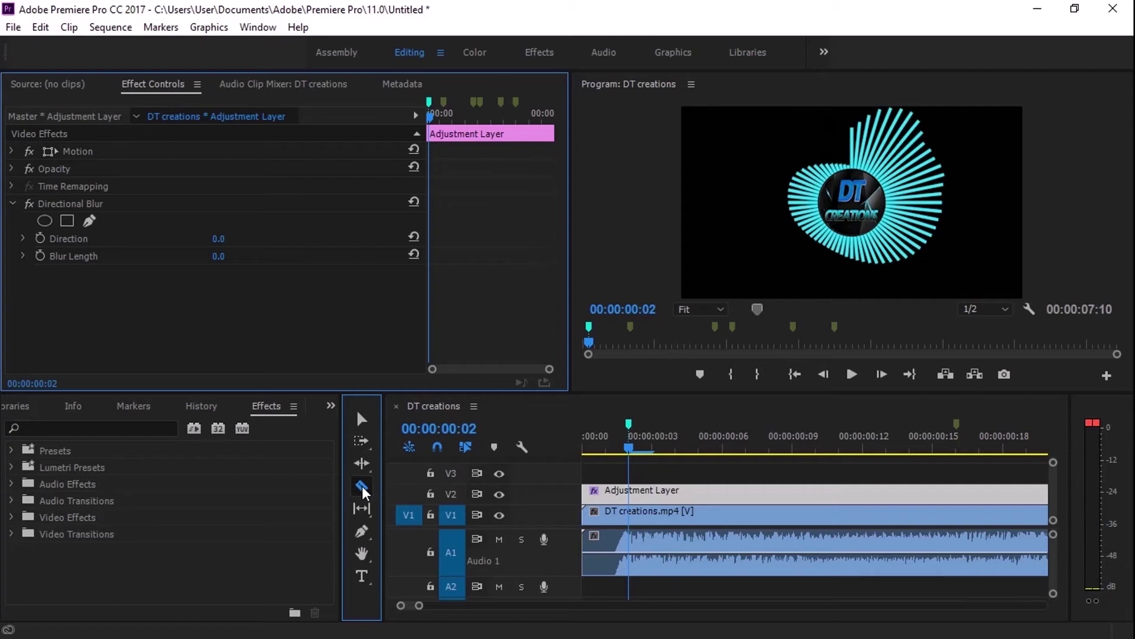
key("c")
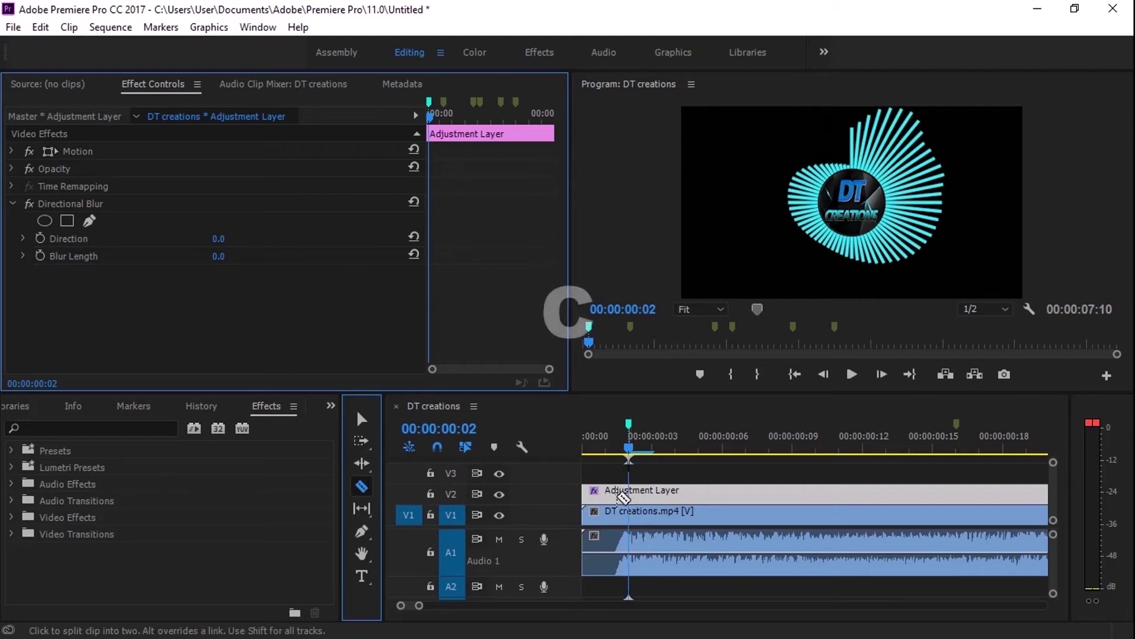
left_click(363, 424)
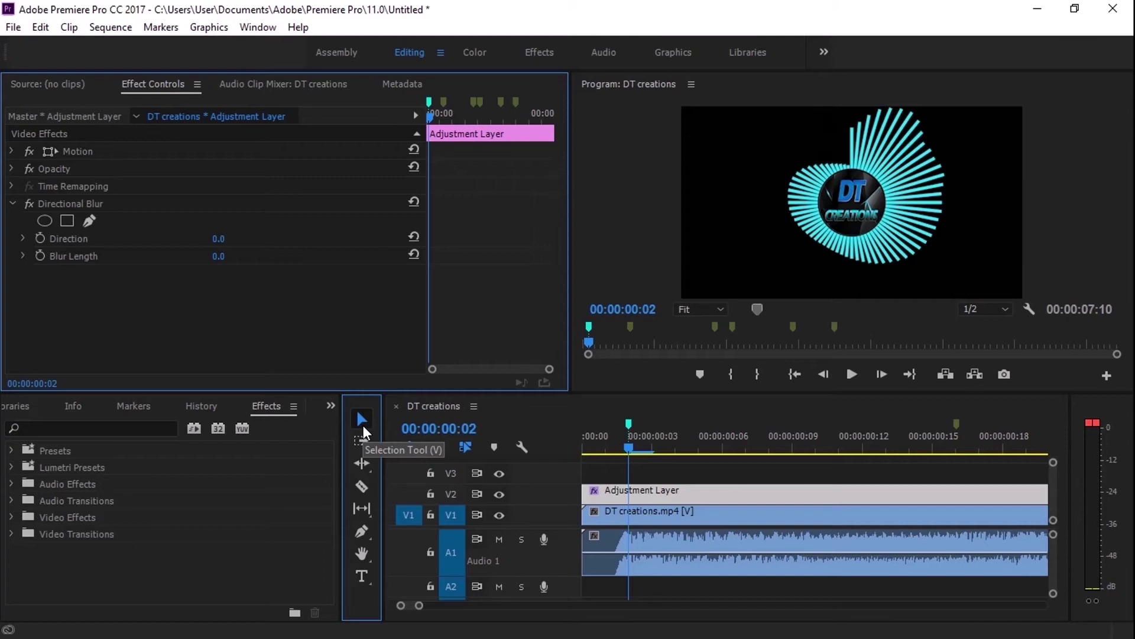
key("v")
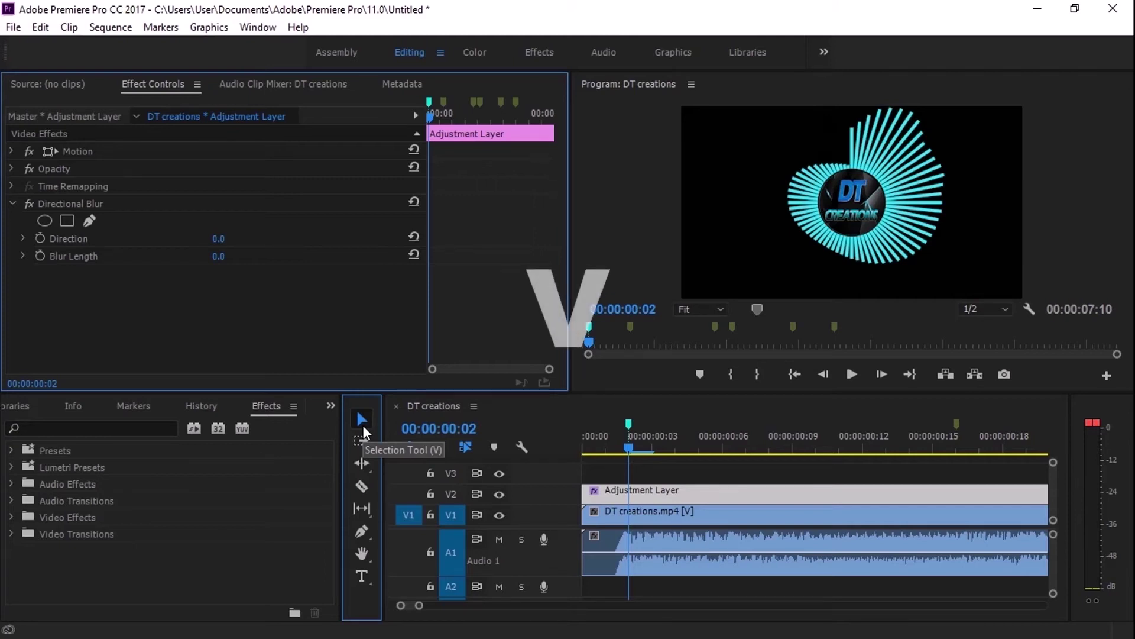
key("c")
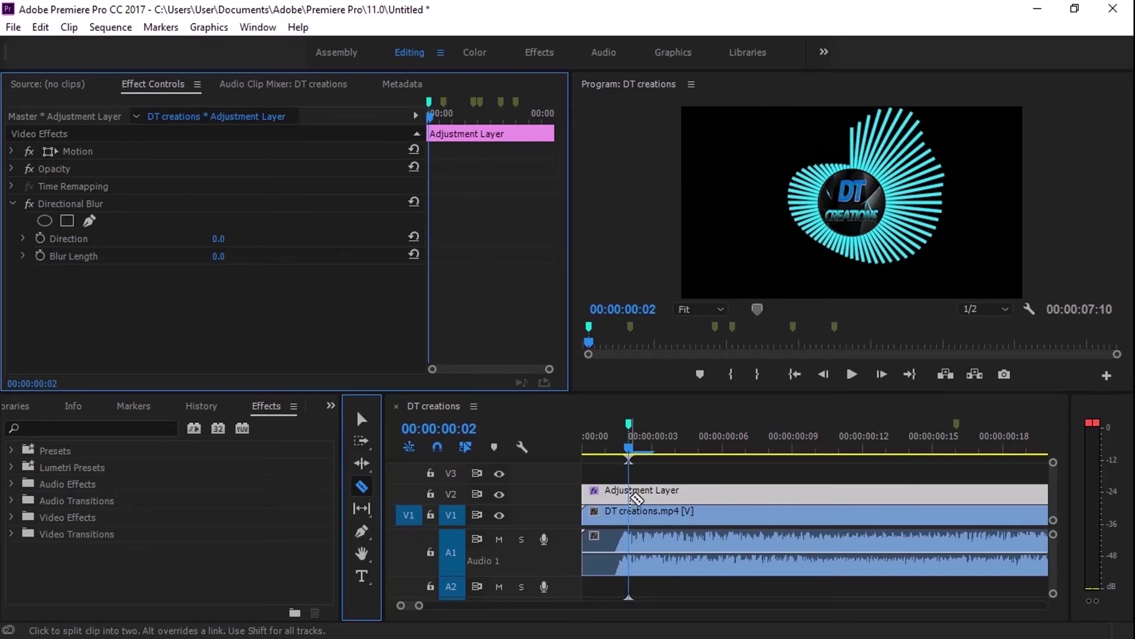
left_click(630, 493)
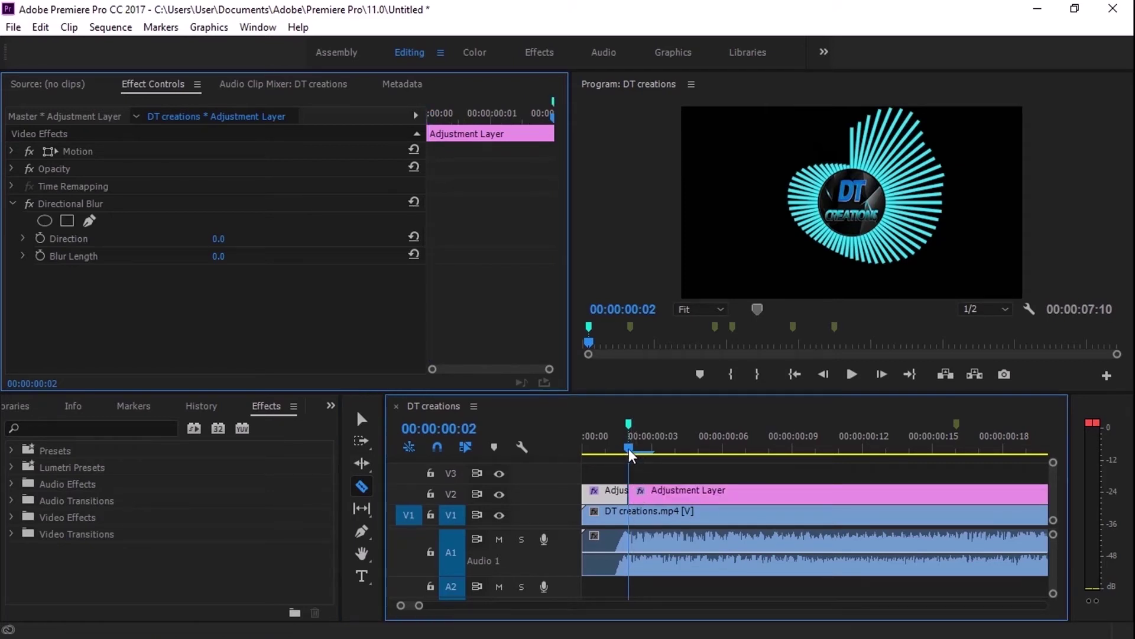
- Cut the adjustment layer on V2 at every frame from 00:00:00:03 to 00:00:00:14 with the Razor tool
key("Right")
left_click(651, 493)
left_click(675, 493)
left_click(698, 494)
left_click(722, 493)
left_click(745, 493)
left_click(768, 493)
left_click(791, 494)
left_click(815, 493)
left_click(839, 494)
left_click(862, 493)
left_click(885, 493)
left_click(909, 493)
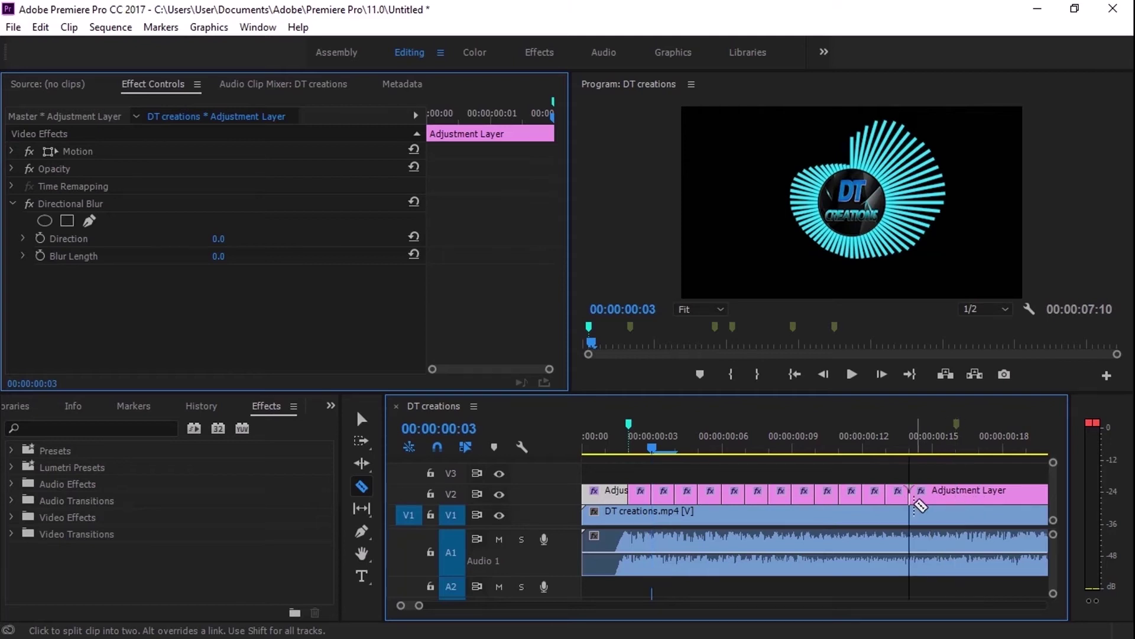
key("ctrl+s")
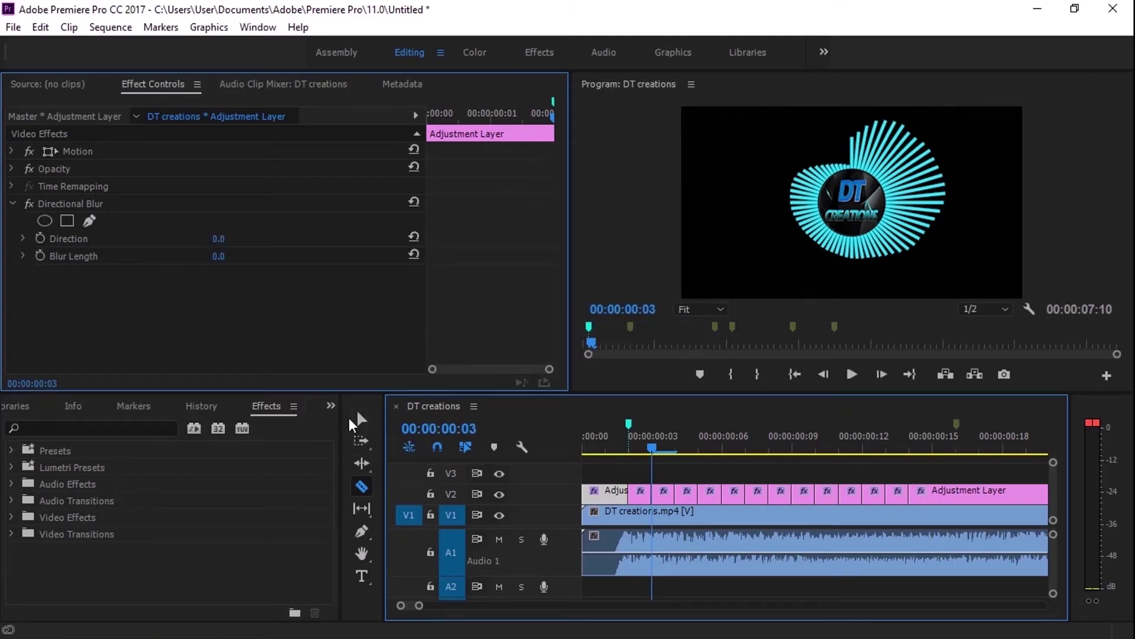
- Delete the adjustment layer piece before the cyan marker on V2
left_click(355, 416)
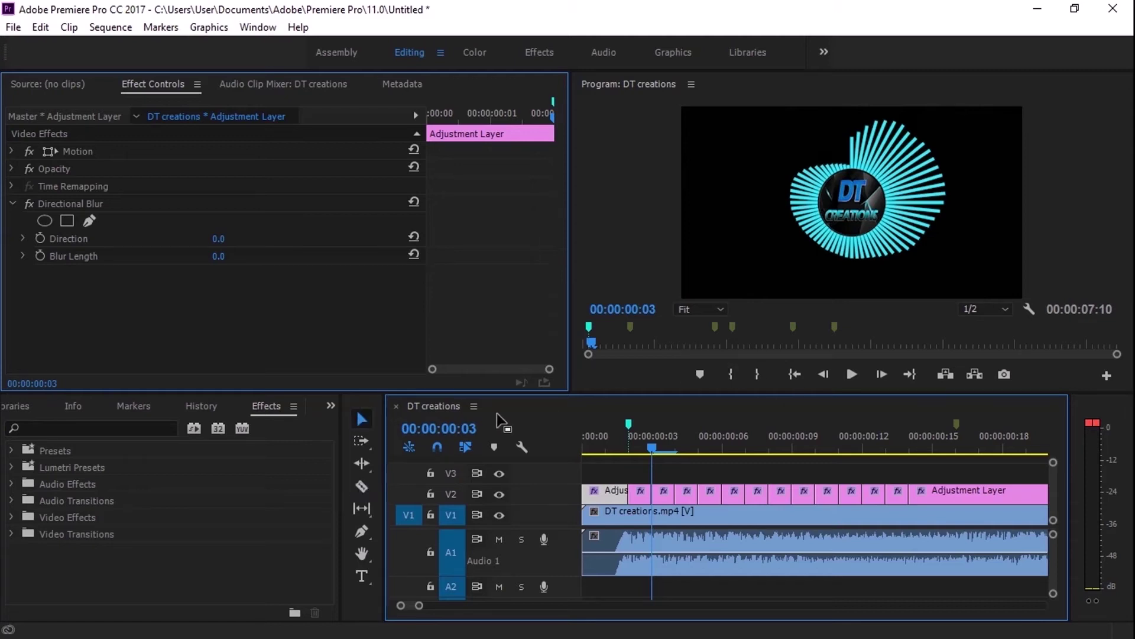
left_click(357, 412)
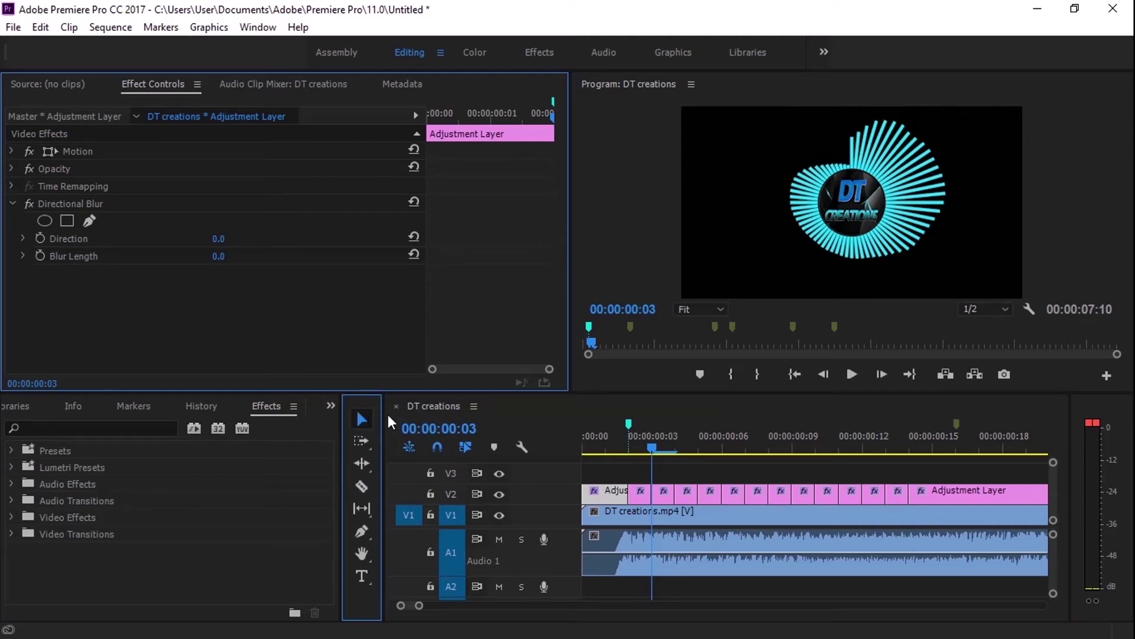
left_click(608, 490)
key("Delete")
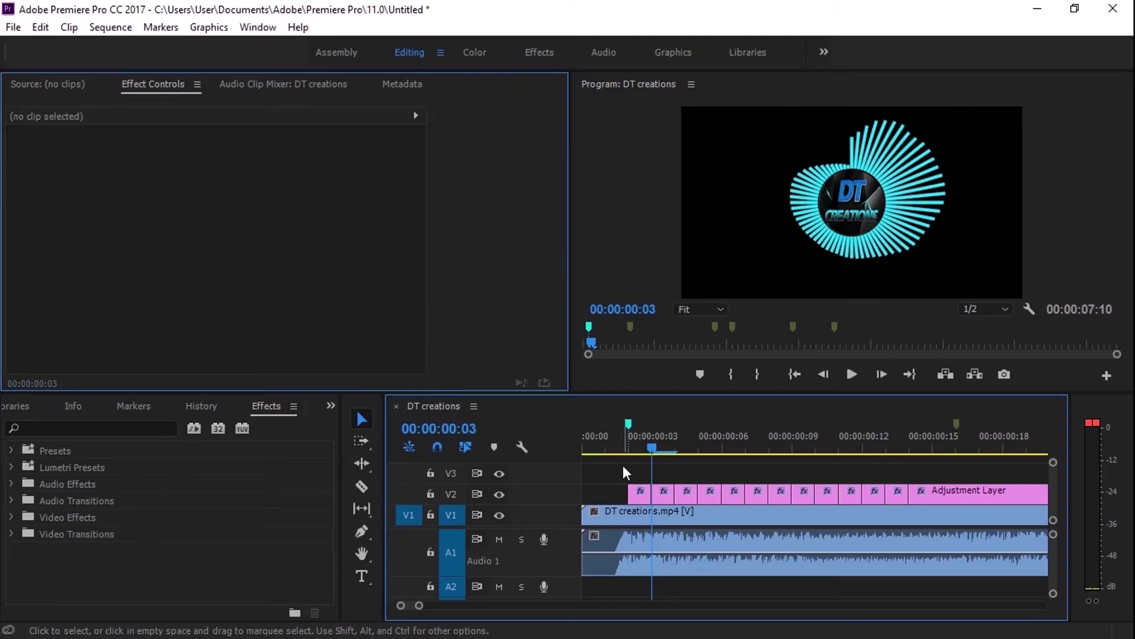
- Delete every second single-frame piece on V2 from 00:00:00:03 through 00:00:00:13, along with the long remainder of the adjustment layer
left_click(664, 490)
key("Delete")
left_click(712, 492)
key("Delete")
left_click(757, 492)
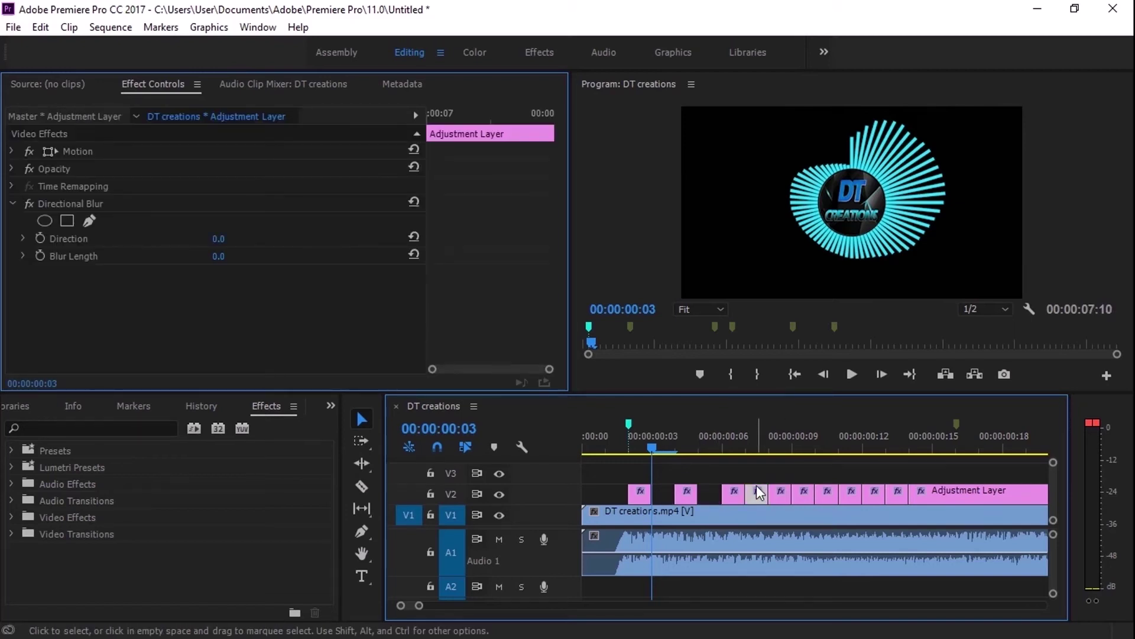
key("Delete")
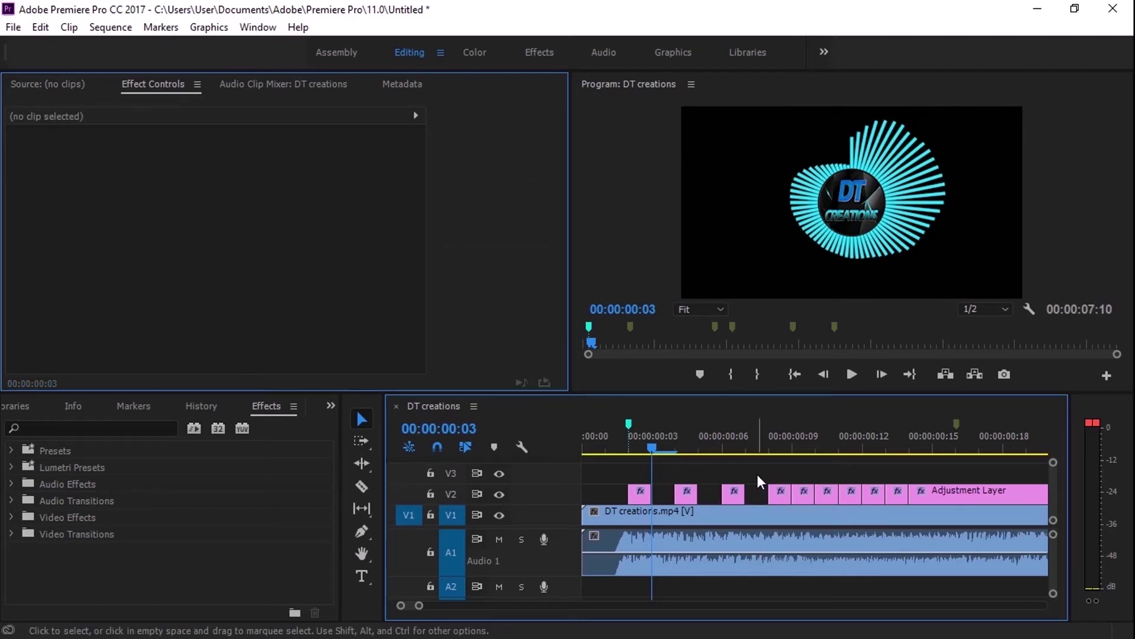
left_click(808, 491)
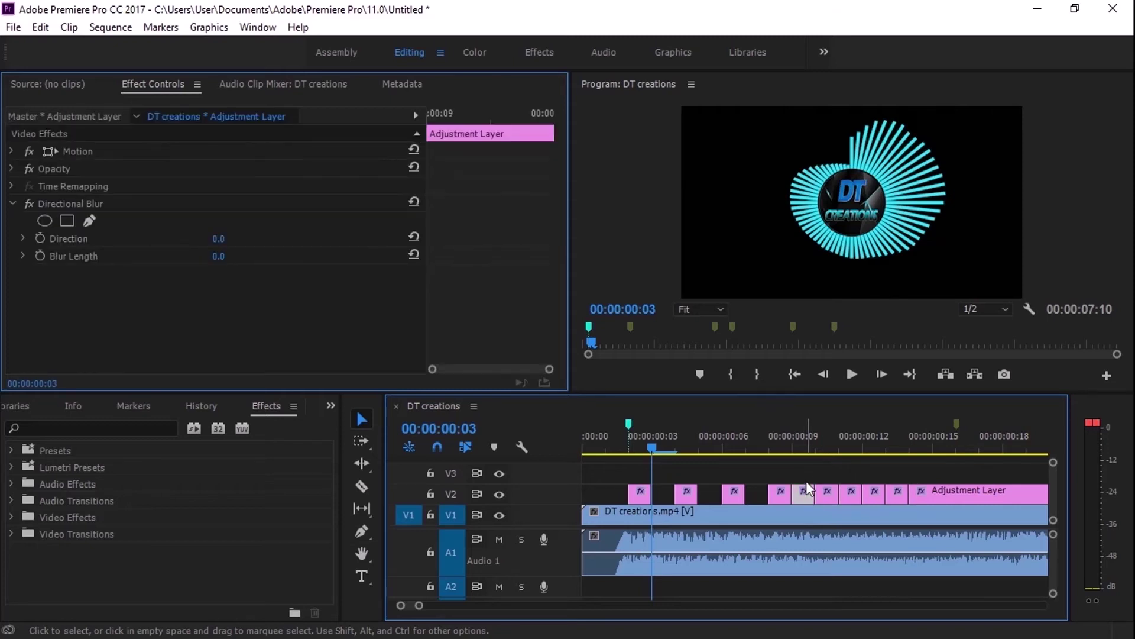
key("Delete")
left_click(853, 490)
key("Delete")
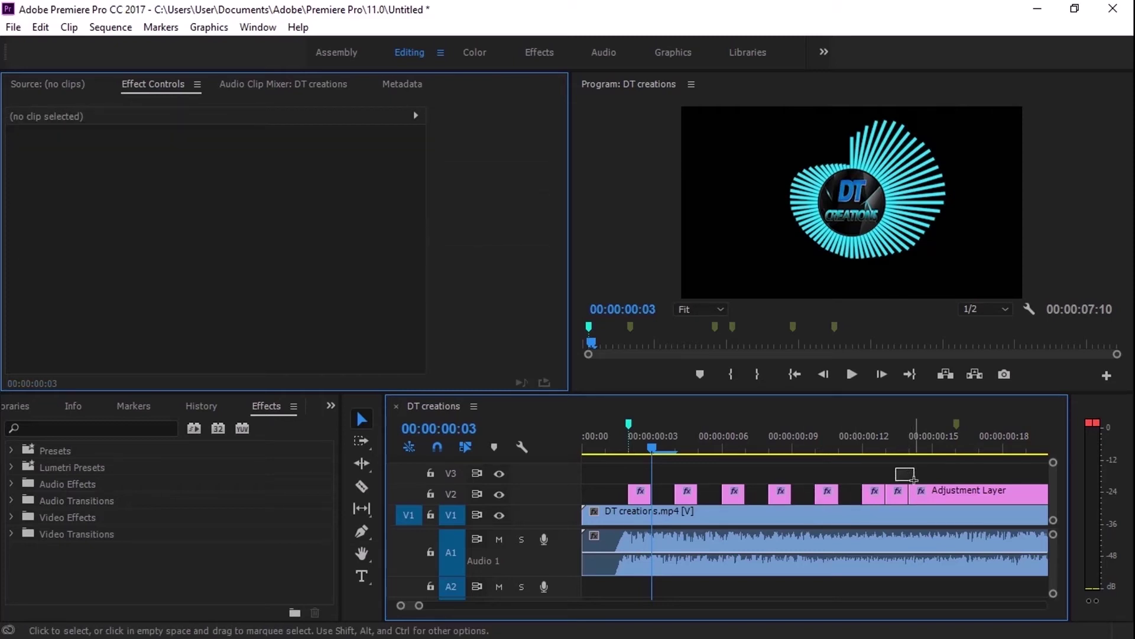
left_click_drag(914, 479, 926, 492)
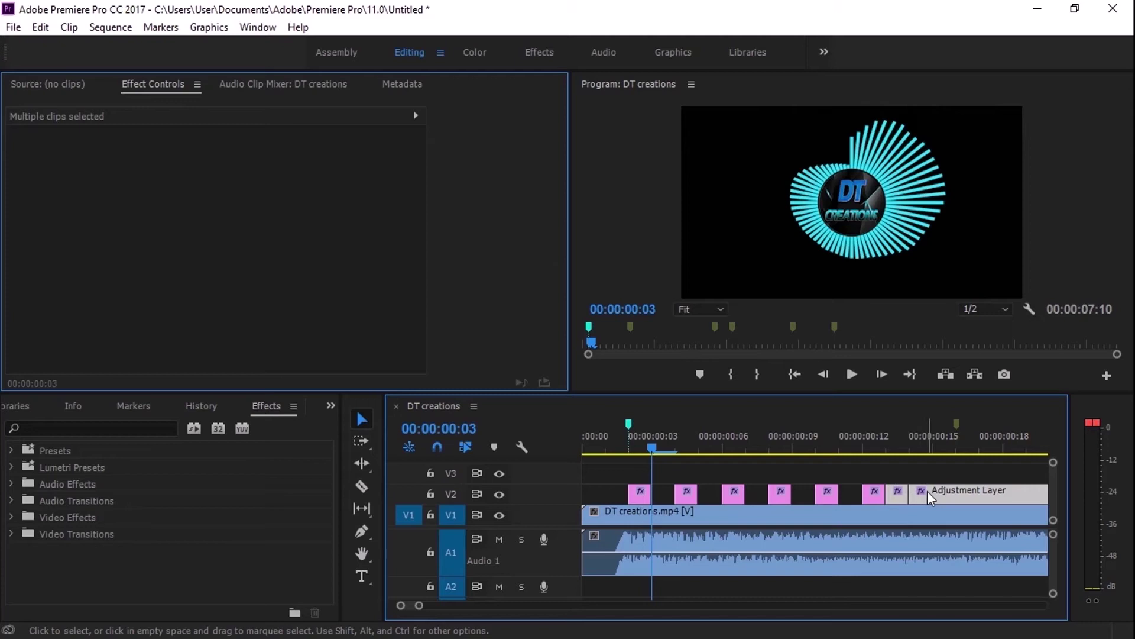
key("Delete")
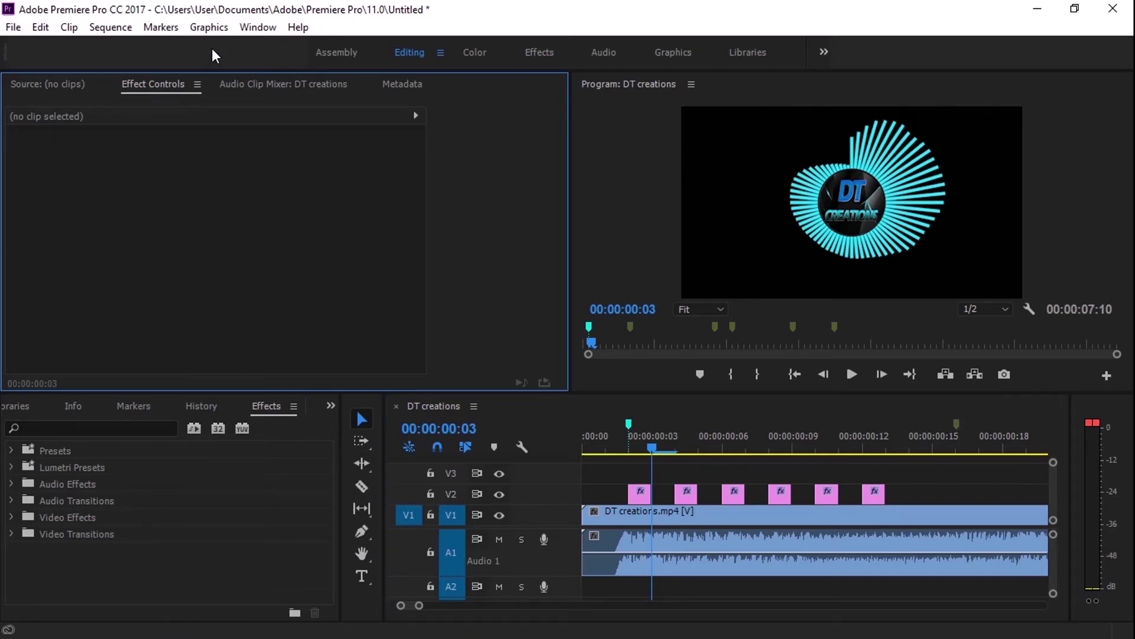
- Bring up the Effect Controls panel
left_click(255, 30)
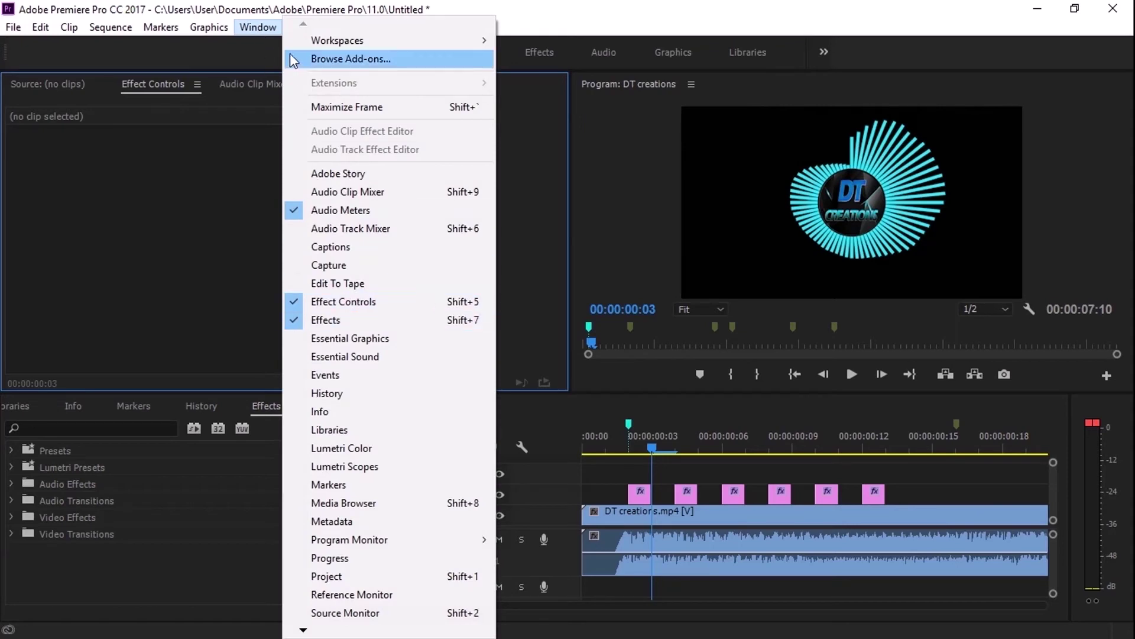
left_click(373, 304)
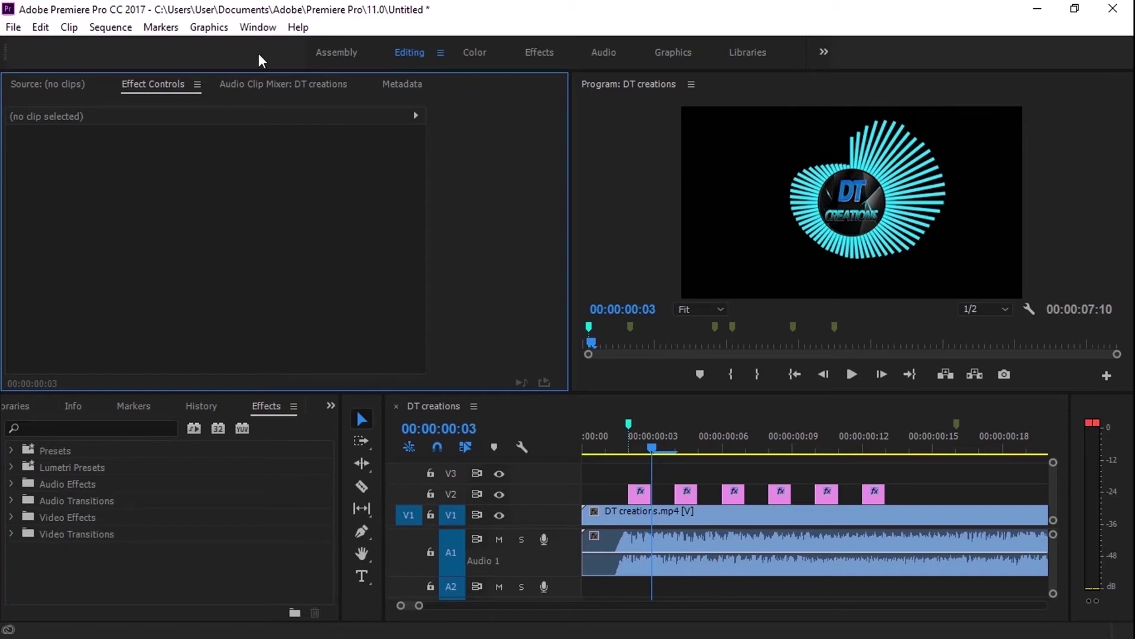
left_click(257, 27)
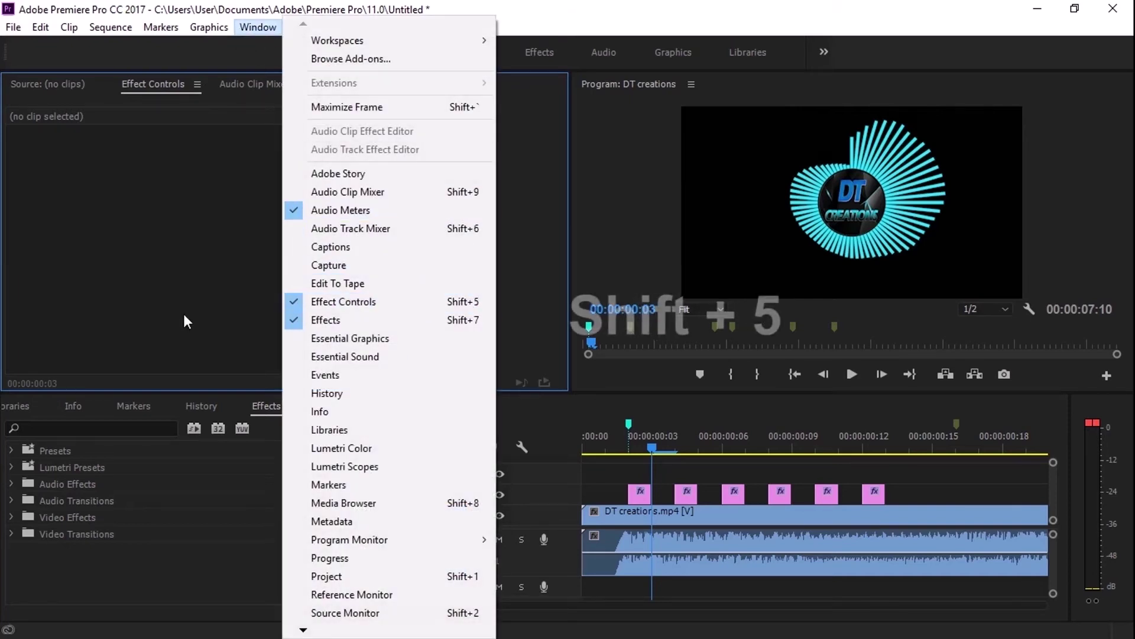
left_click(158, 208)
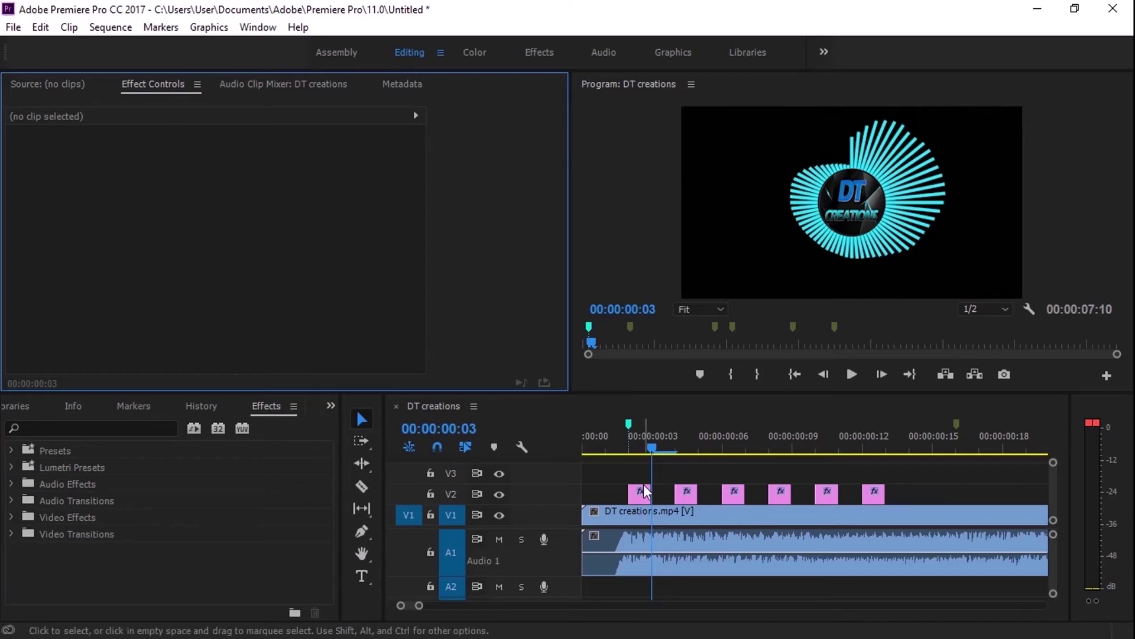
left_click_drag(589, 466, 913, 551)
left_click(946, 491)
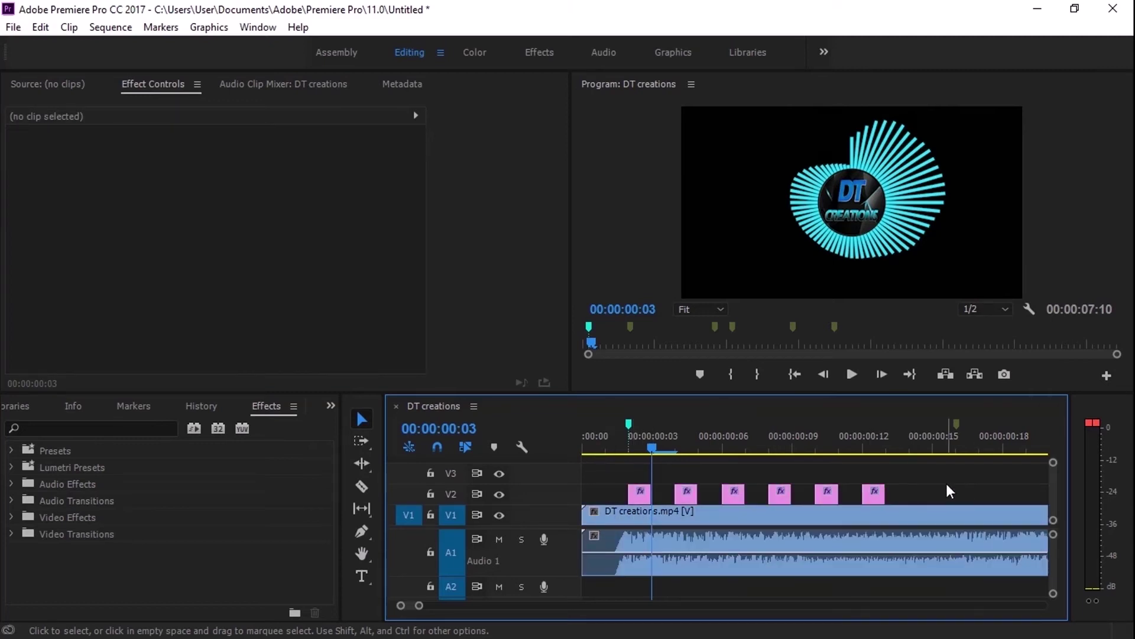
left_click(873, 495)
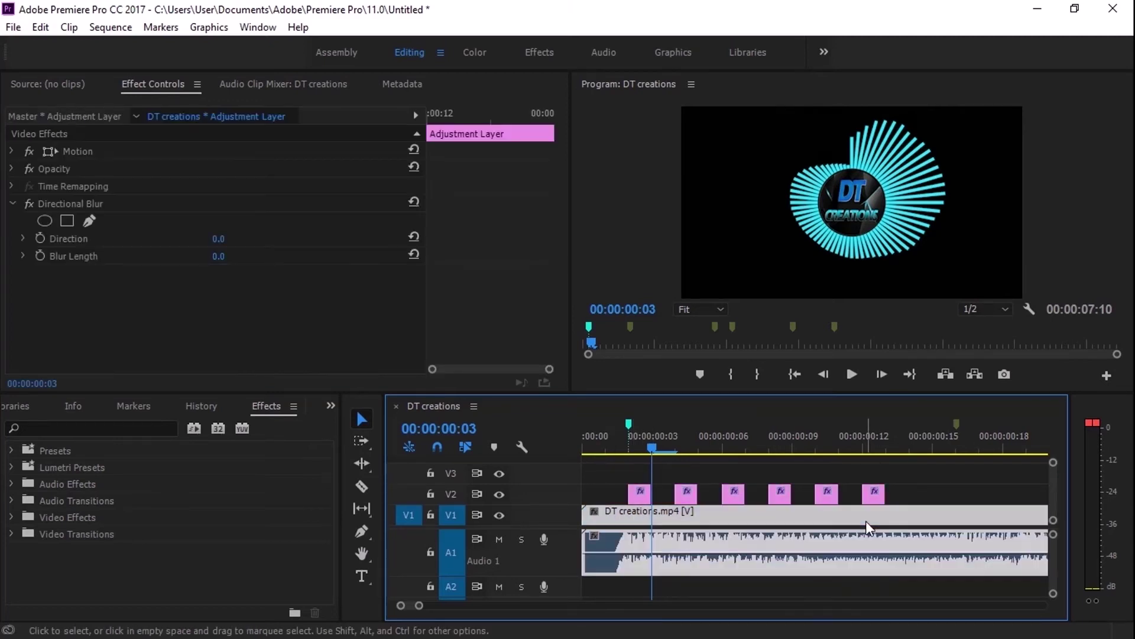
left_click(867, 521)
left_click(816, 479)
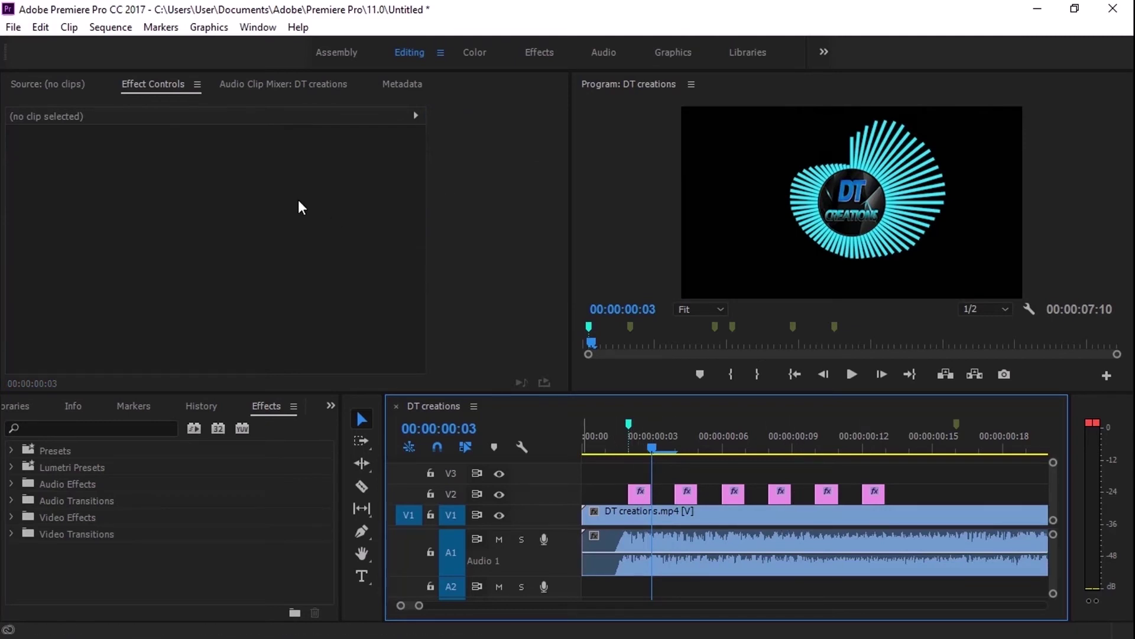
- Set the Directional Blur's Blur Length to 31 on the first adjustment layer piece at the cyan marker
left_click(640, 490)
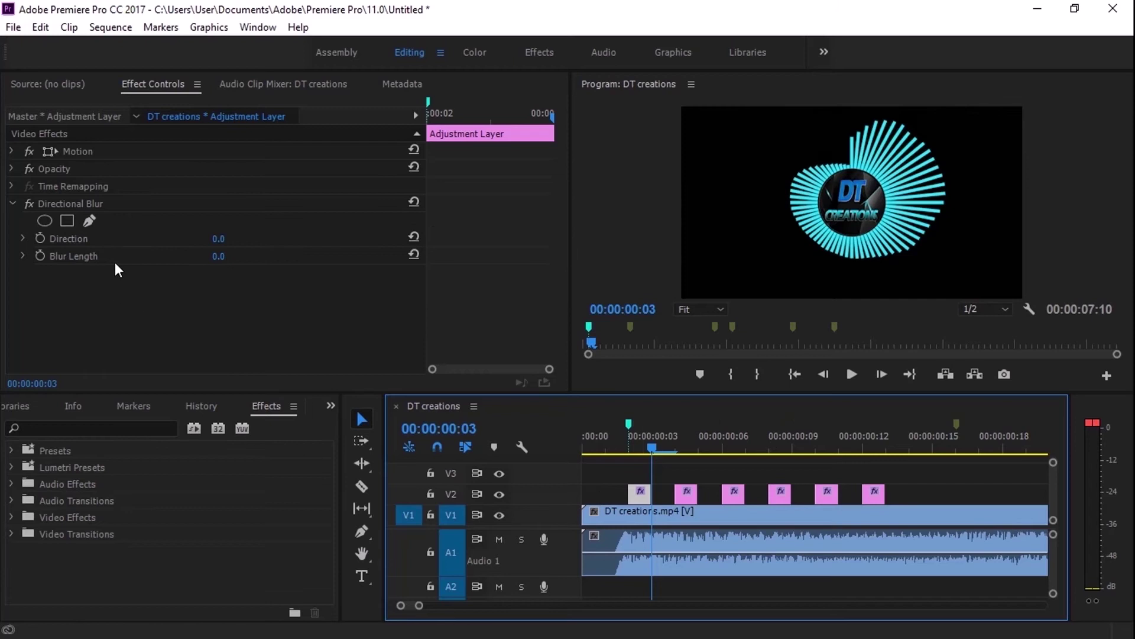
left_click(215, 256)
left_click(108, 224)
left_click(222, 257)
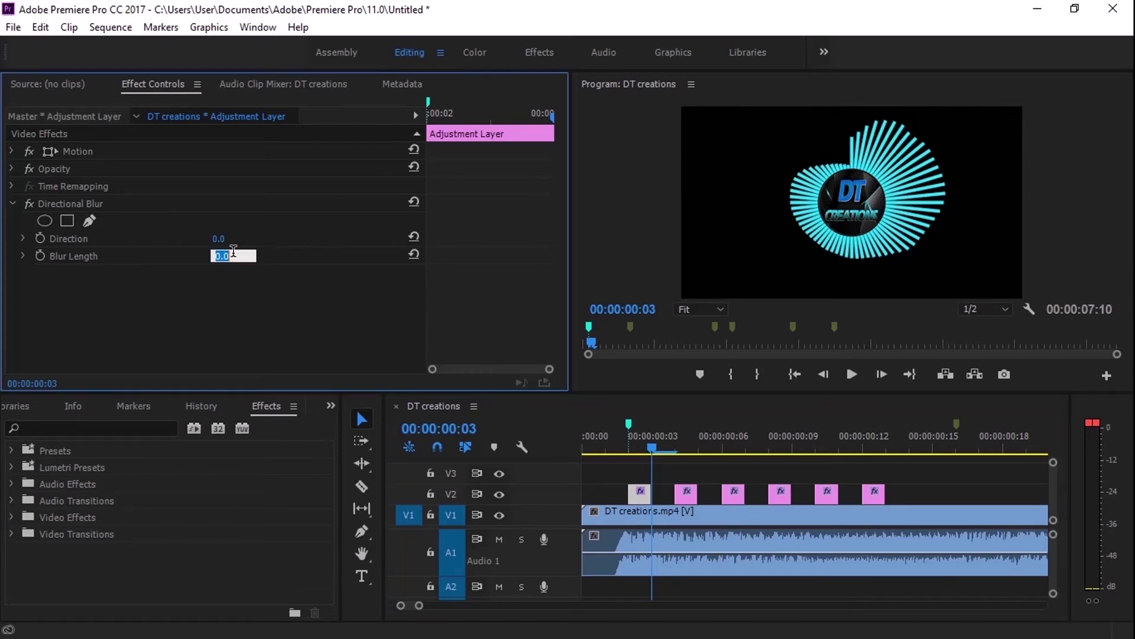
type("31")
key("Return")
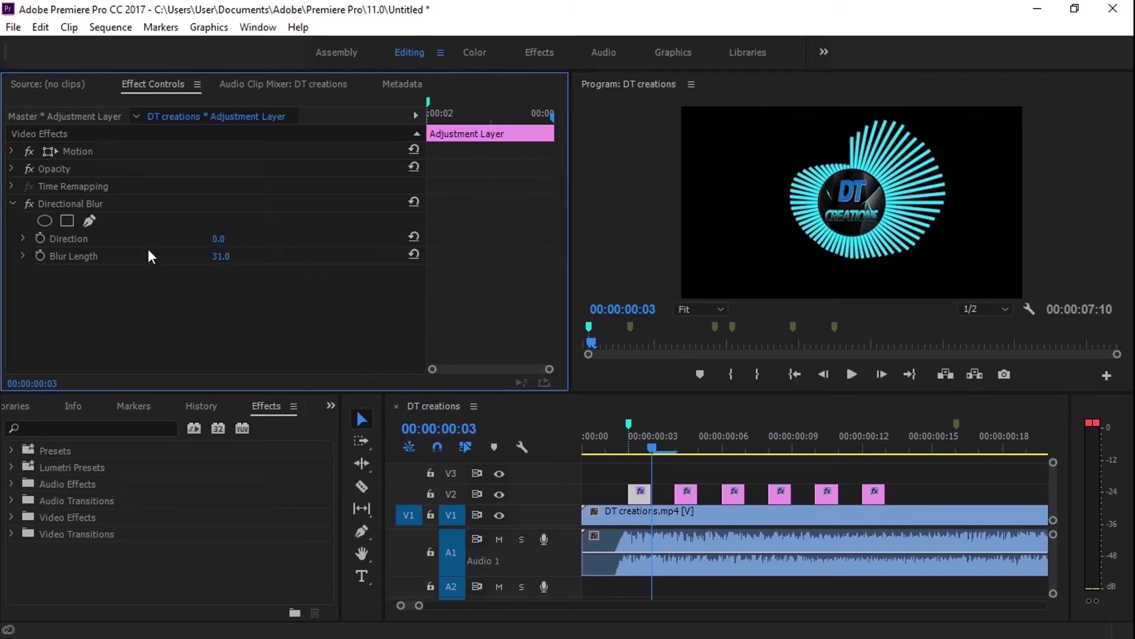
- Try Directional Blur directions of 49° and 124° on the first piece at 00:00:00:02, and reset Direction to 0°
left_click_drag(228, 237, 278, 240)
left_click(645, 450)
key("Left")
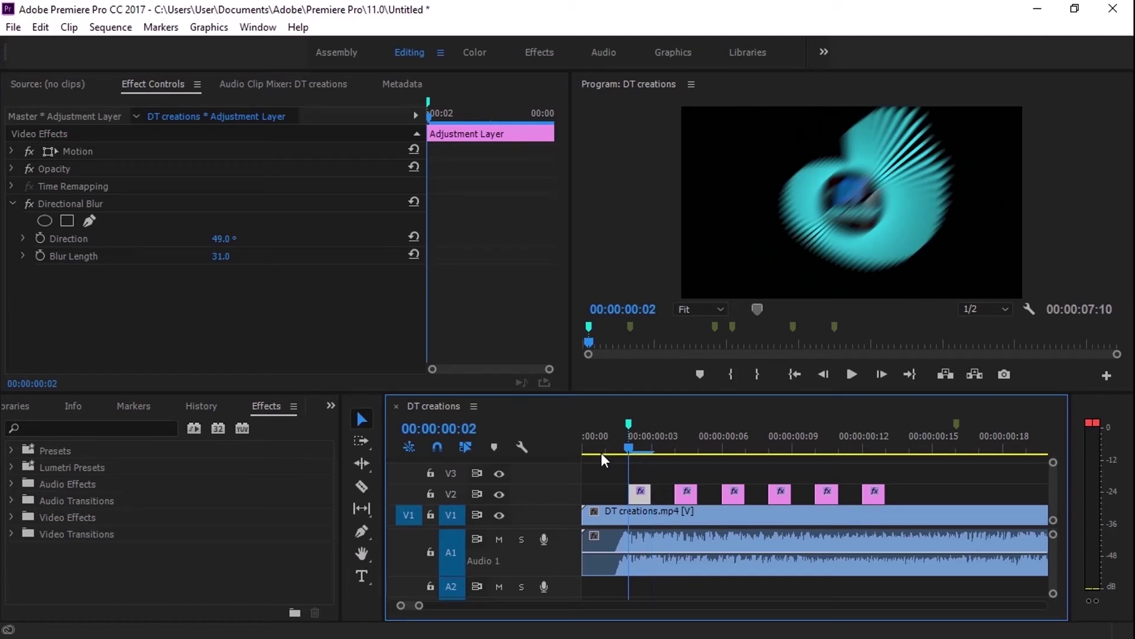
left_click_drag(223, 245, 283, 246)
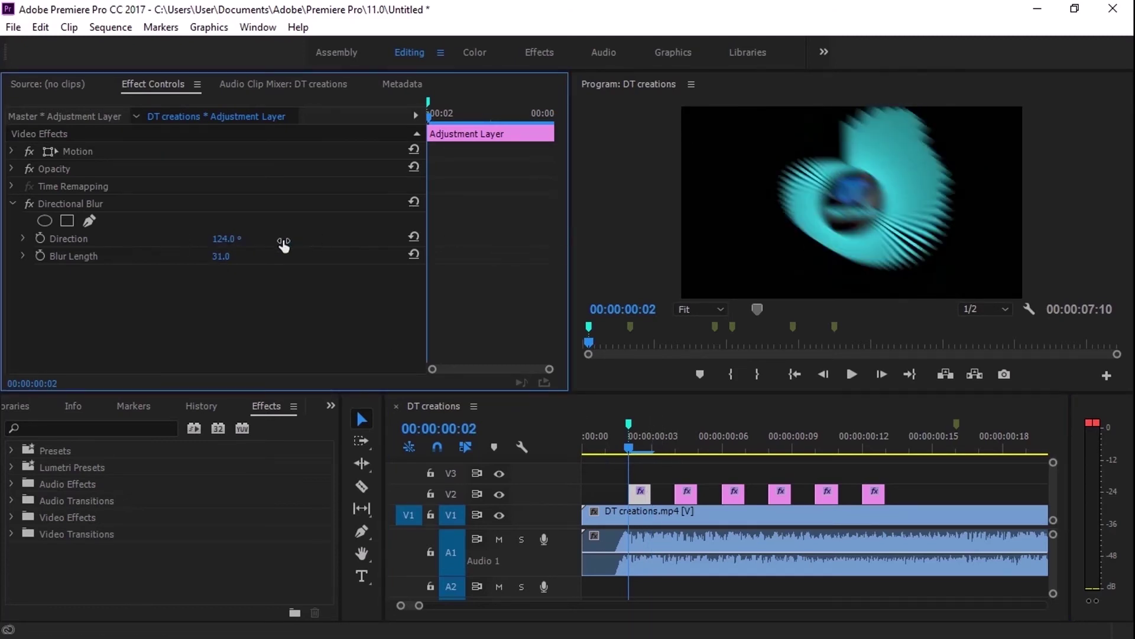
left_click(228, 237)
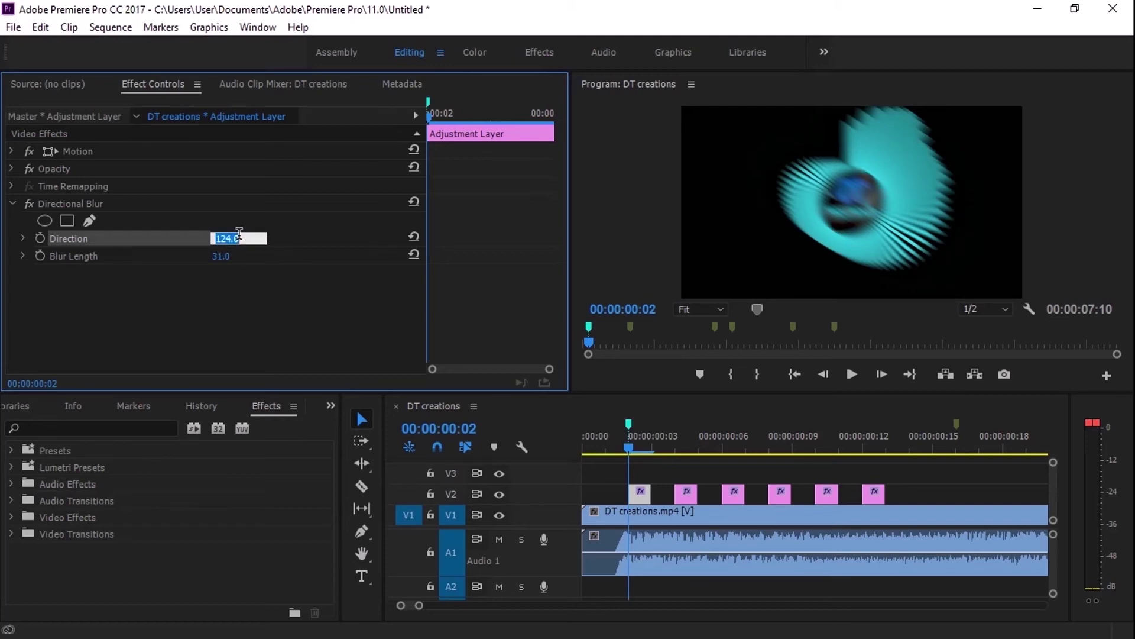
type("0")
key("Return")
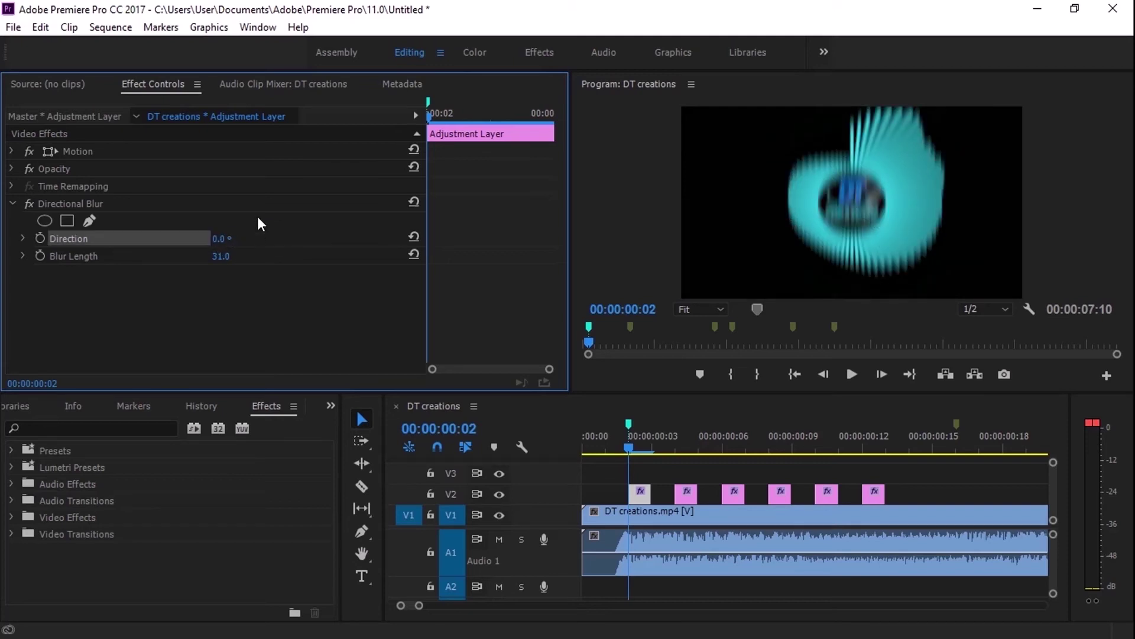
left_click(265, 272)
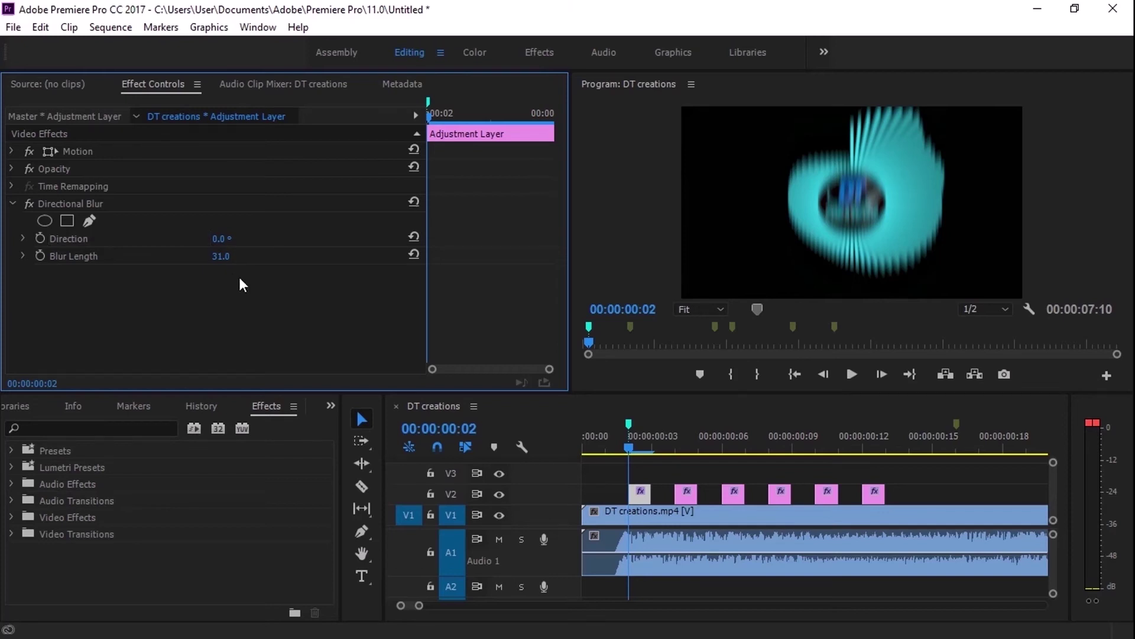
- Set the Blur Length of the second adjustment layer piece, at 00:00:00:04, to 28 with the playhead on it
left_click(683, 452)
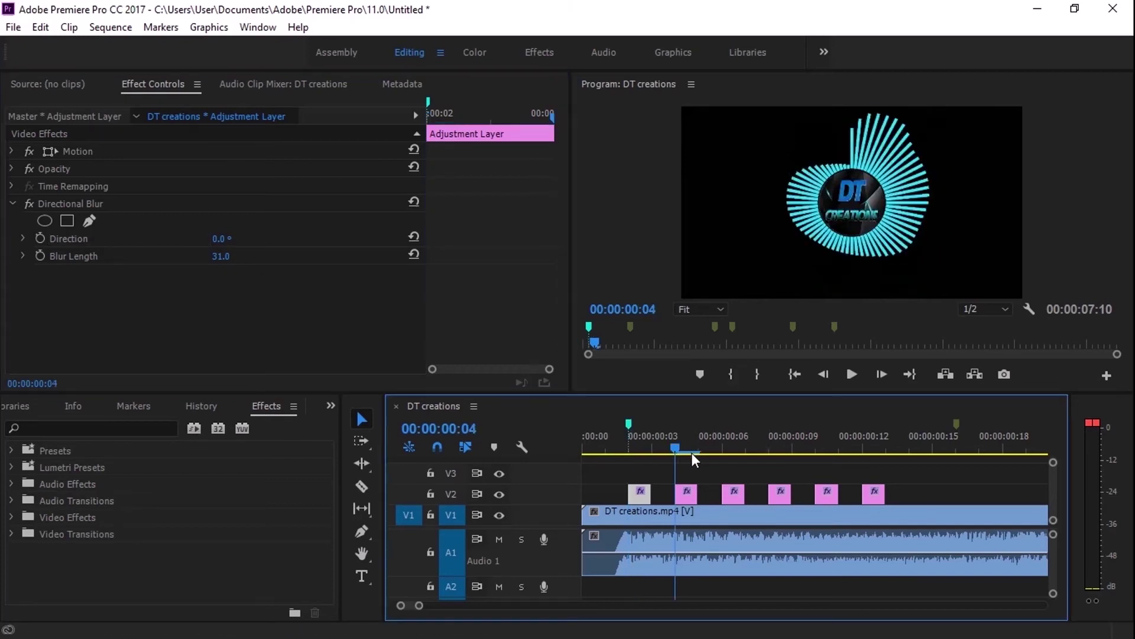
mouse_move(683, 455)
left_mouse_down()
mouse_move(658, 450)
mouse_move(677, 452)
left_mouse_up()
left_click(686, 493)
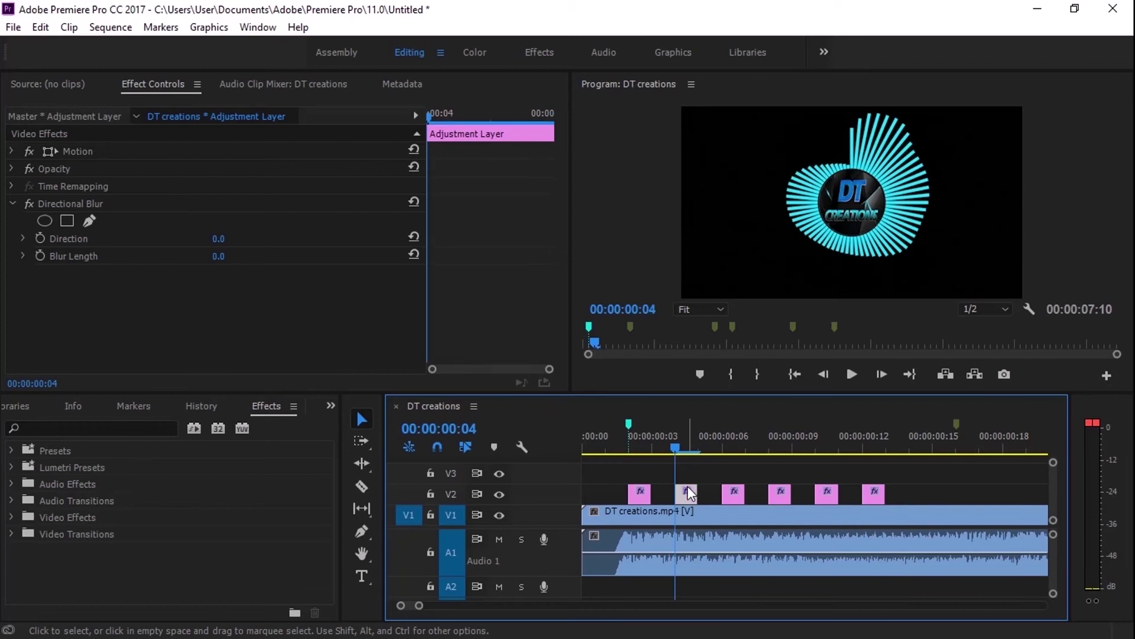
left_click(219, 257)
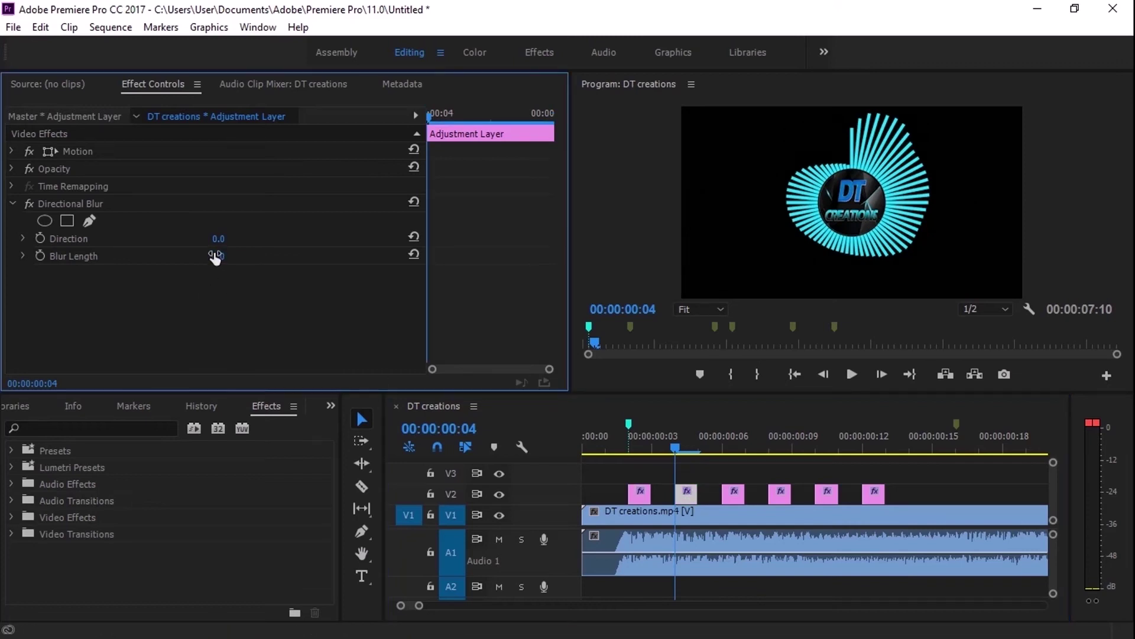
type("28")
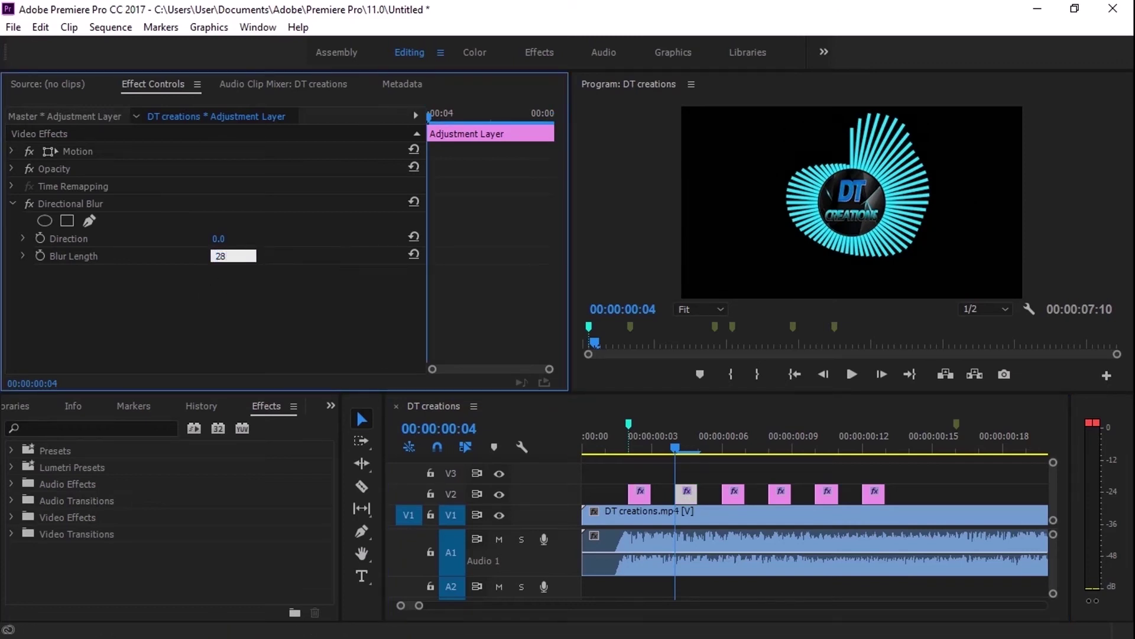
key("Return")
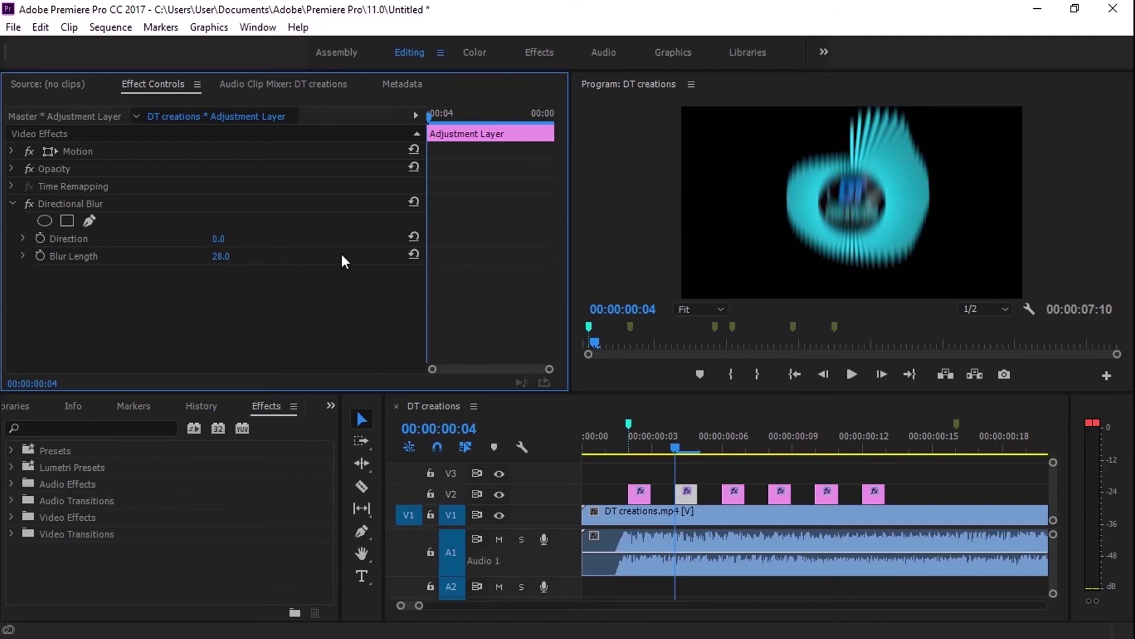
- Set the Blur Length of the third adjustment layer piece, at 00:00:00:06, to 25
left_click(739, 491)
left_click(224, 260)
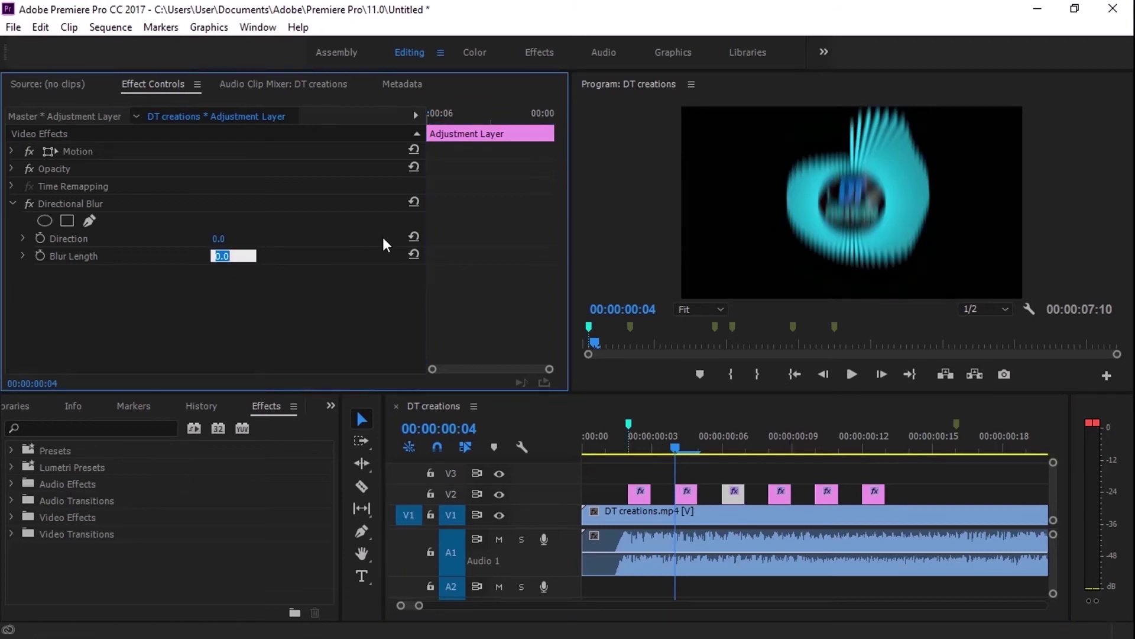
type("25")
key("Return")
- Return the playhead to the sequence start and set the Blur Length of the last adjustment layer piece, at 00:00:00:12, to 16
left_click(781, 492)
key("Home")
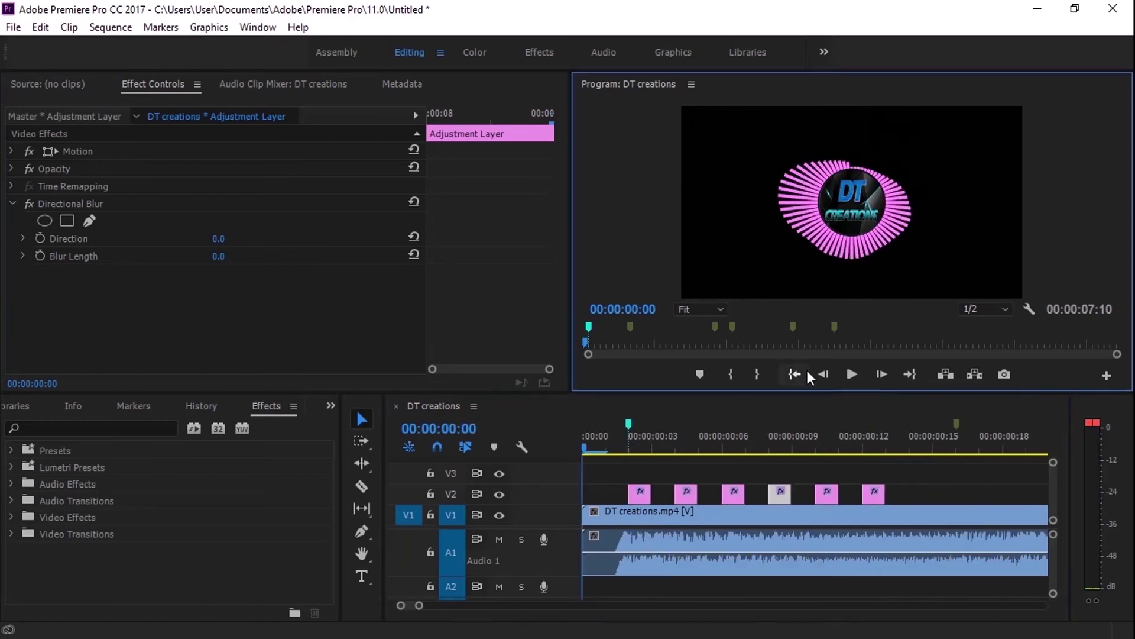
left_click(874, 492)
left_click(220, 256)
type("16")
- Play the sequence from the start and check the blur between the cyan marker and 00:00:00:13
left_click(885, 387)
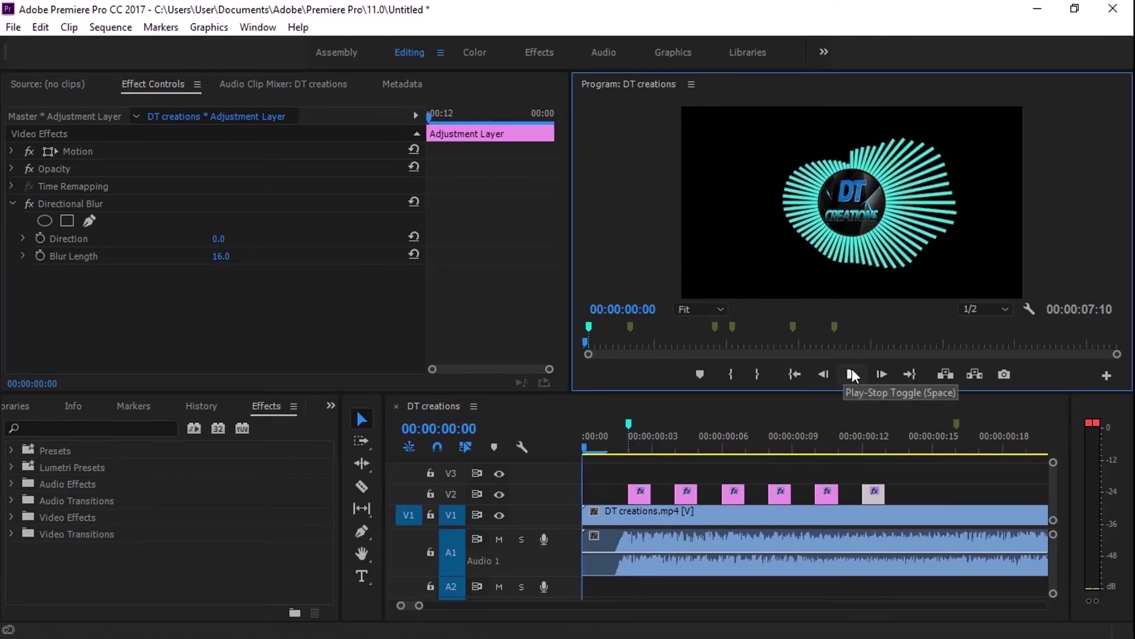
left_click(627, 450)
left_click(887, 449)
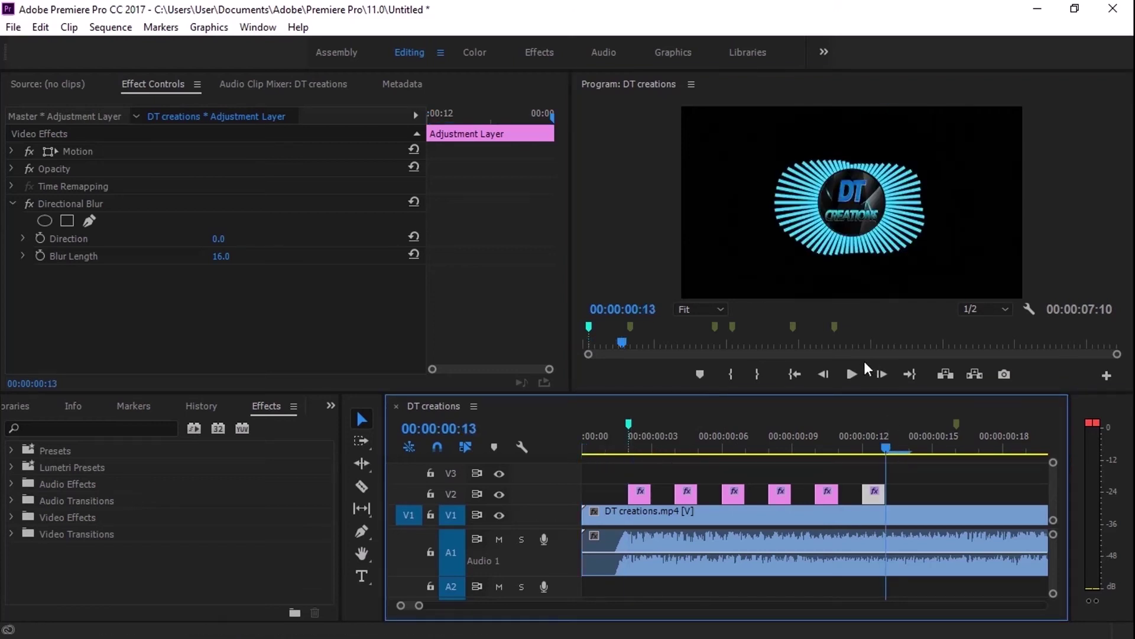
- Replay the sequence from its start and scrub across the adjustment layer pieces up to about 00:00:00:15
left_click(794, 374)
left_click(845, 374)
left_click(842, 373)
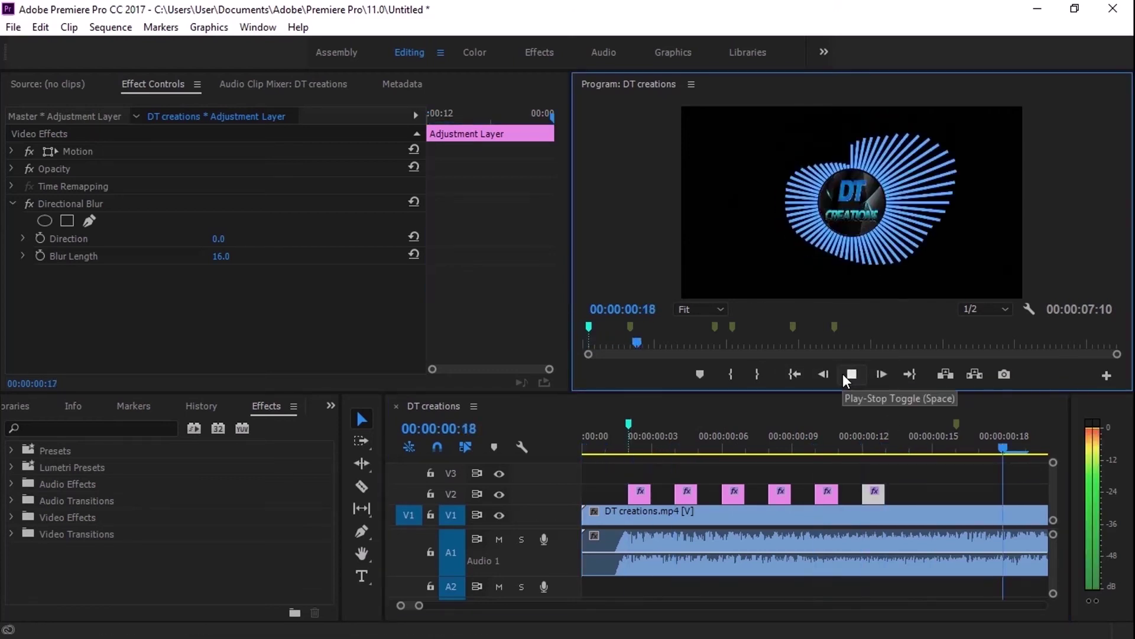
left_click(591, 442)
left_click_drag(591, 443, 942, 446)
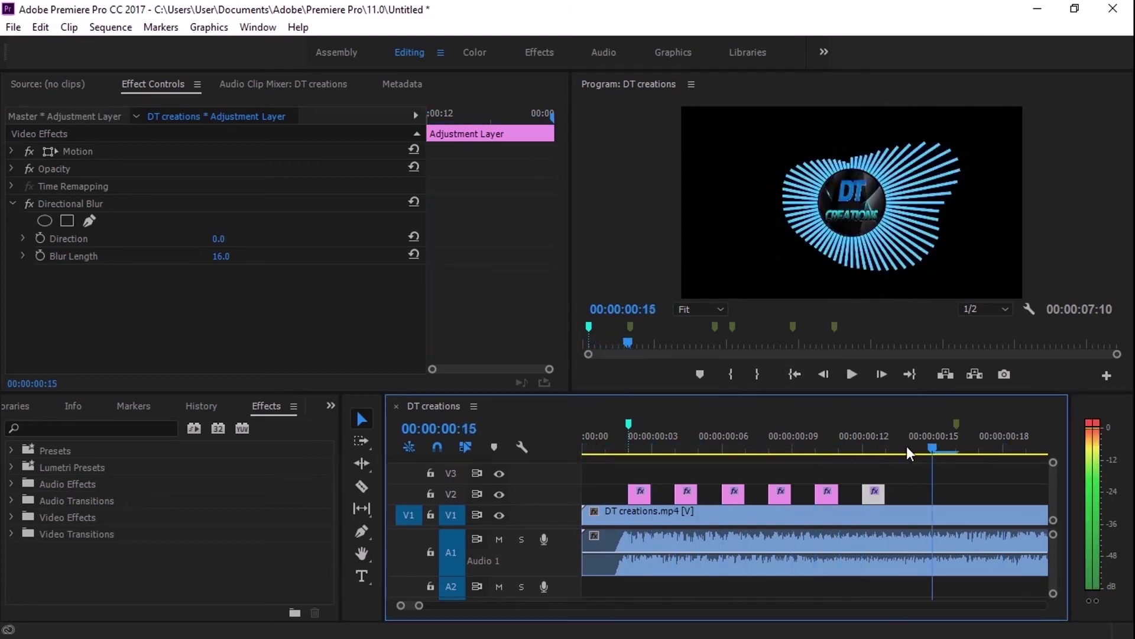
- Return the playhead to the sequence start and group all six adjustment layer pieces on V2
key("Home")
left_click_drag(942, 495, 636, 484)
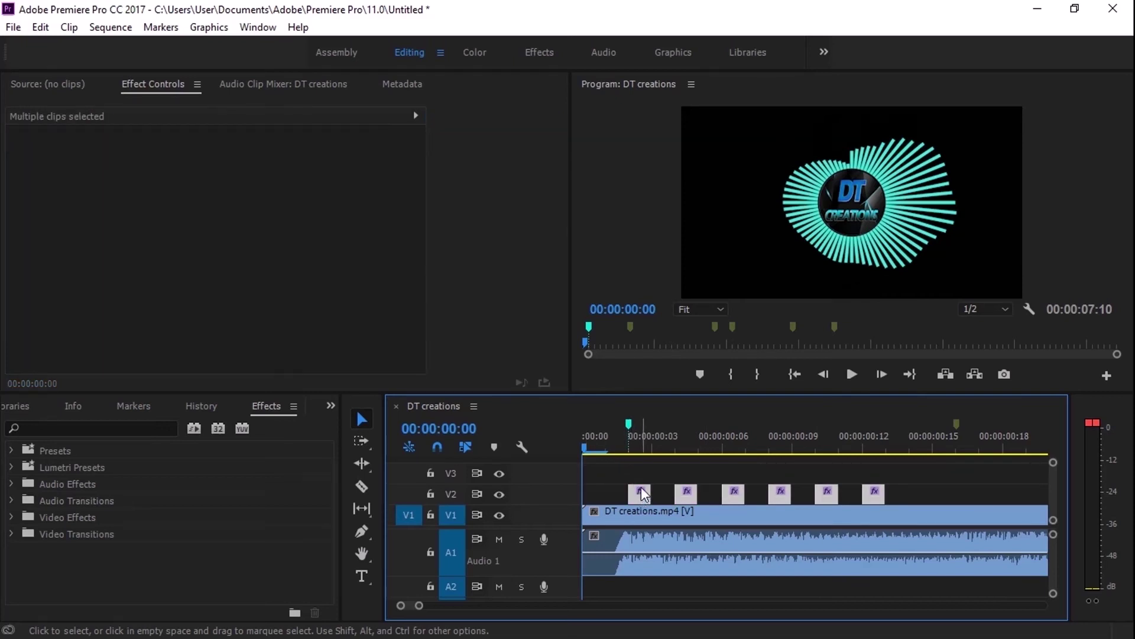
right_click(640, 487)
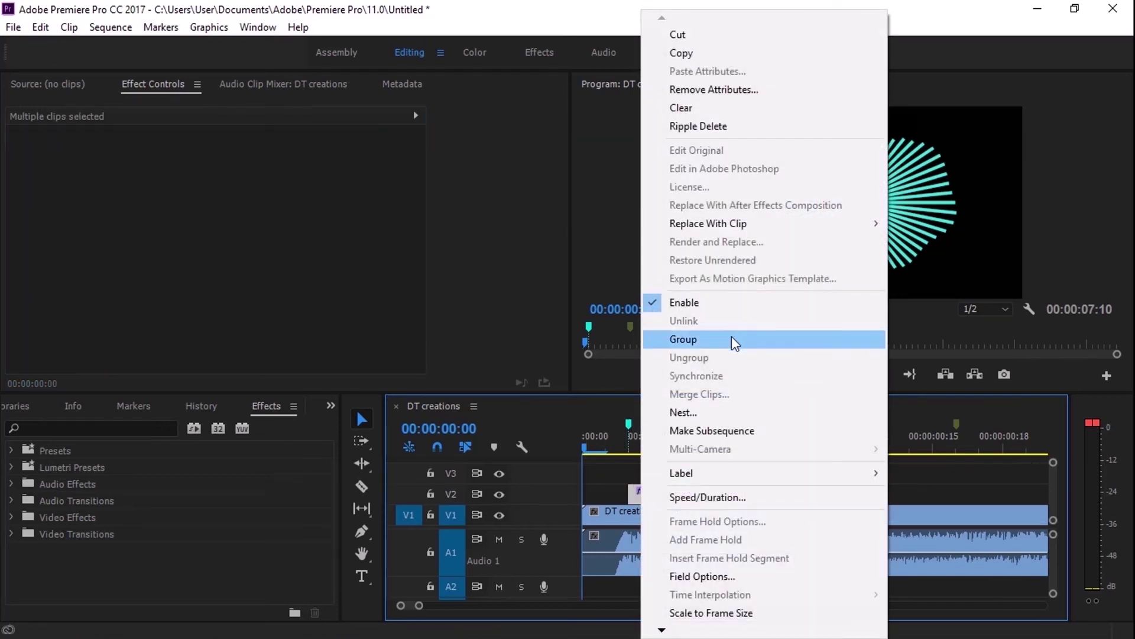
left_click(732, 335)
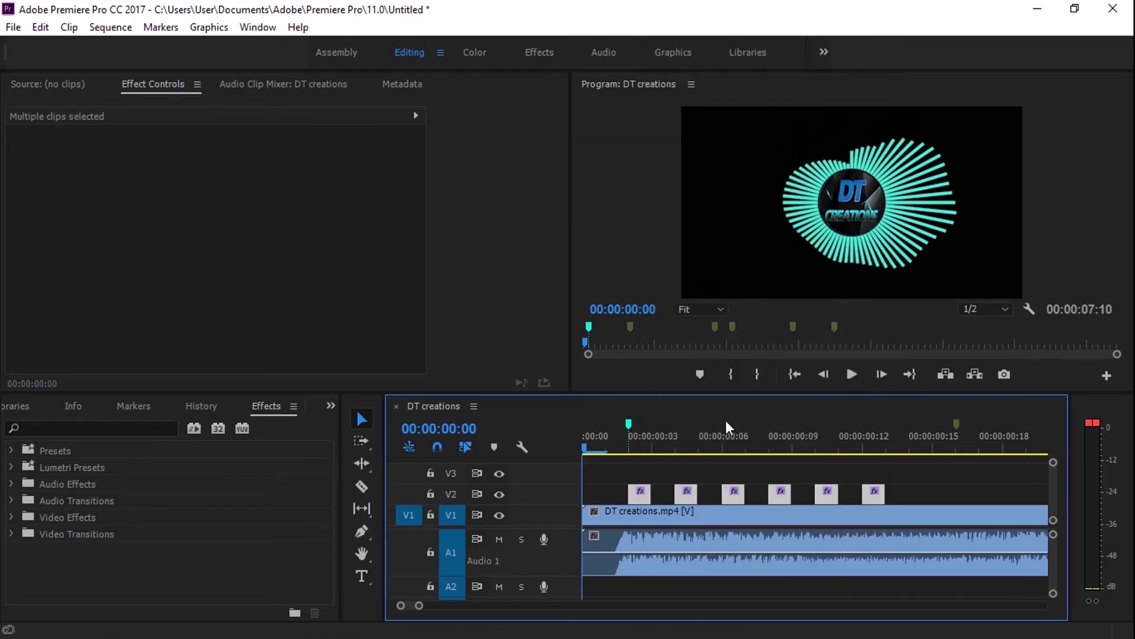
left_click(655, 488)
left_click(648, 493)
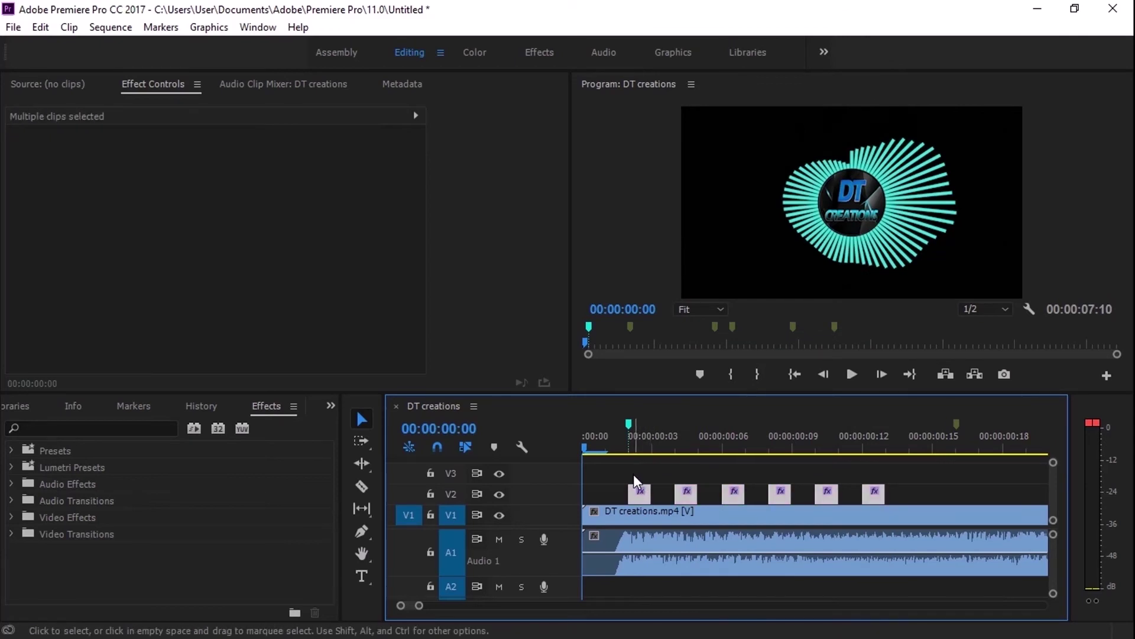
- Duplicate the grouped adjustment layer pieces and place the copy on V2, starting at the second marker
left_click_drag(419, 605, 449, 606)
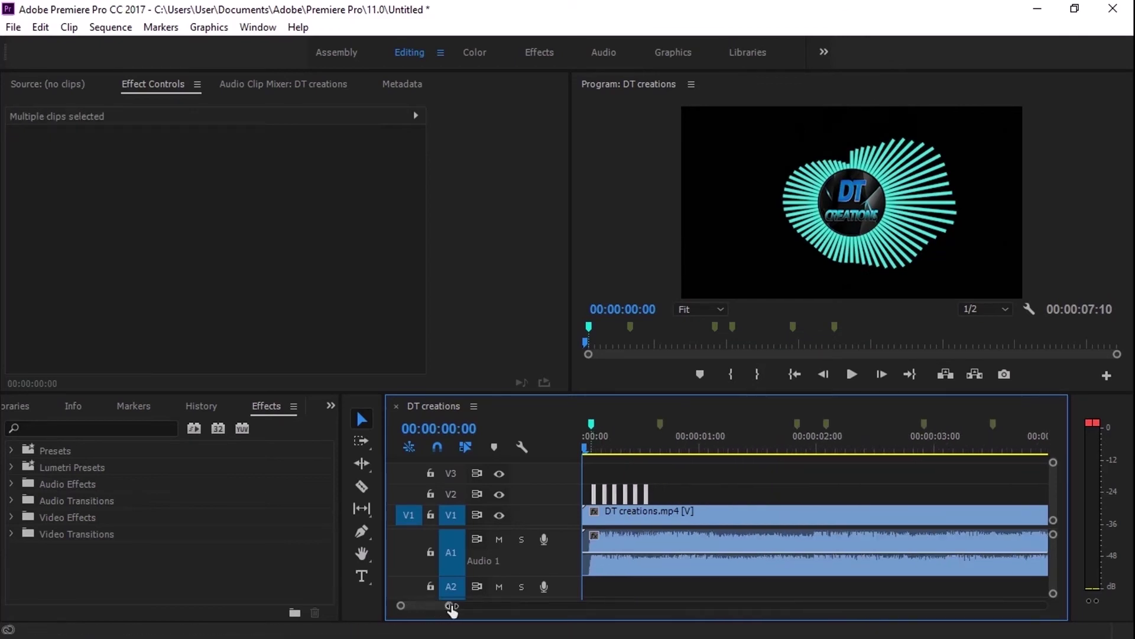
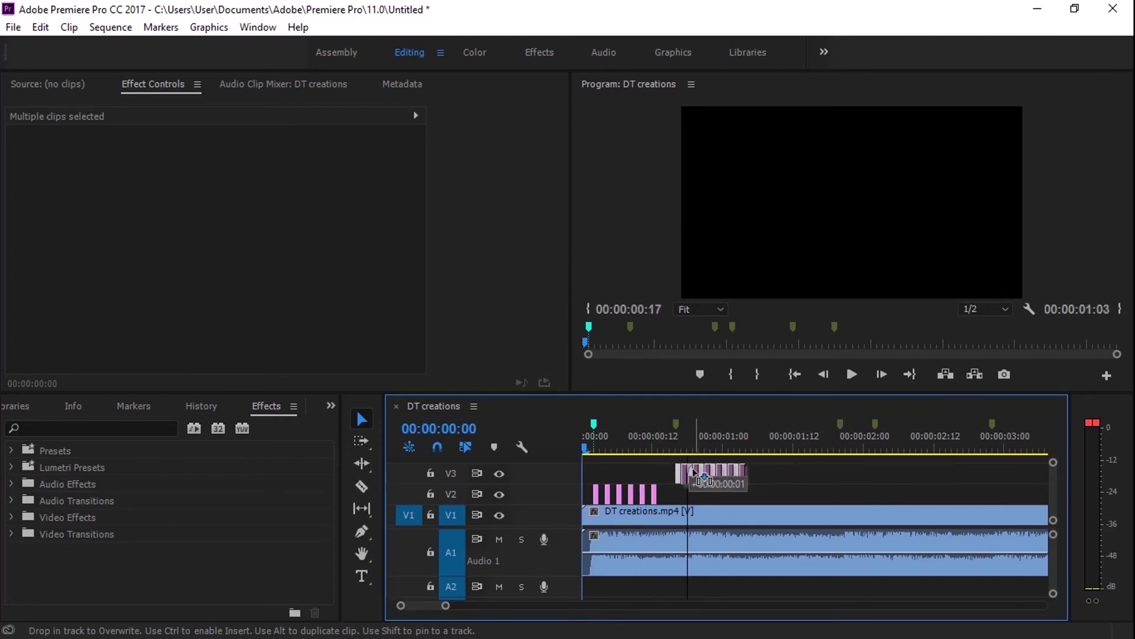
left_click(773, 470)
left_click_drag(690, 471, 693, 492)
left_click(810, 495)
mouse_move(695, 486)
left_mouse_down()
mouse_move(693, 473)
mouse_move(692, 493)
left_mouse_up()
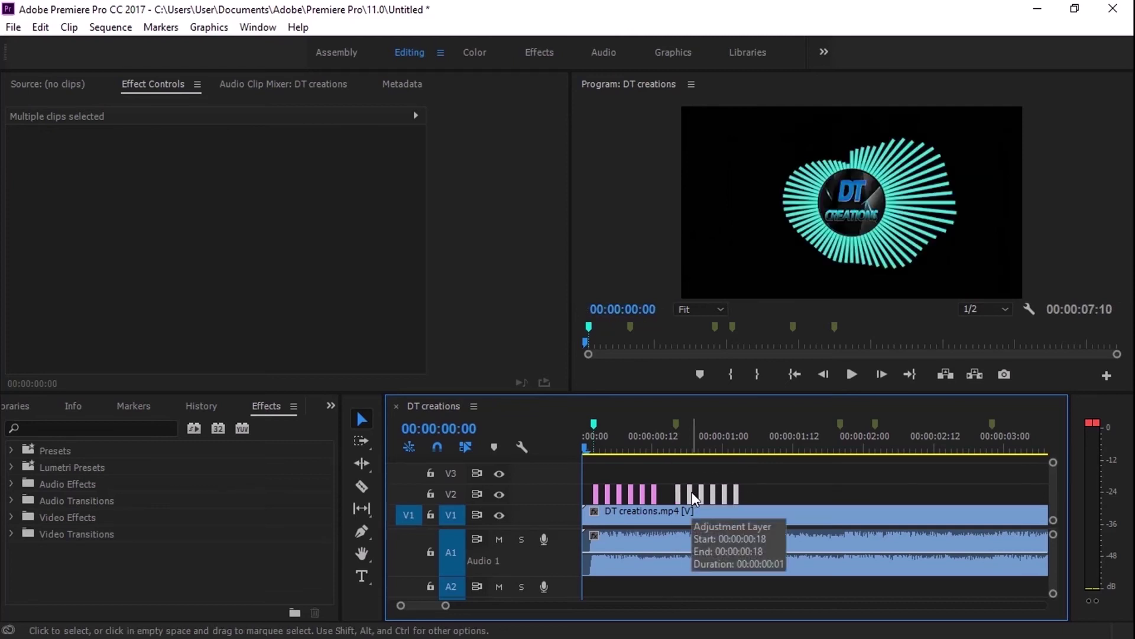
- Duplicate the second adjustment layer group on V2 so the copy starts at the third marker
key("alt")
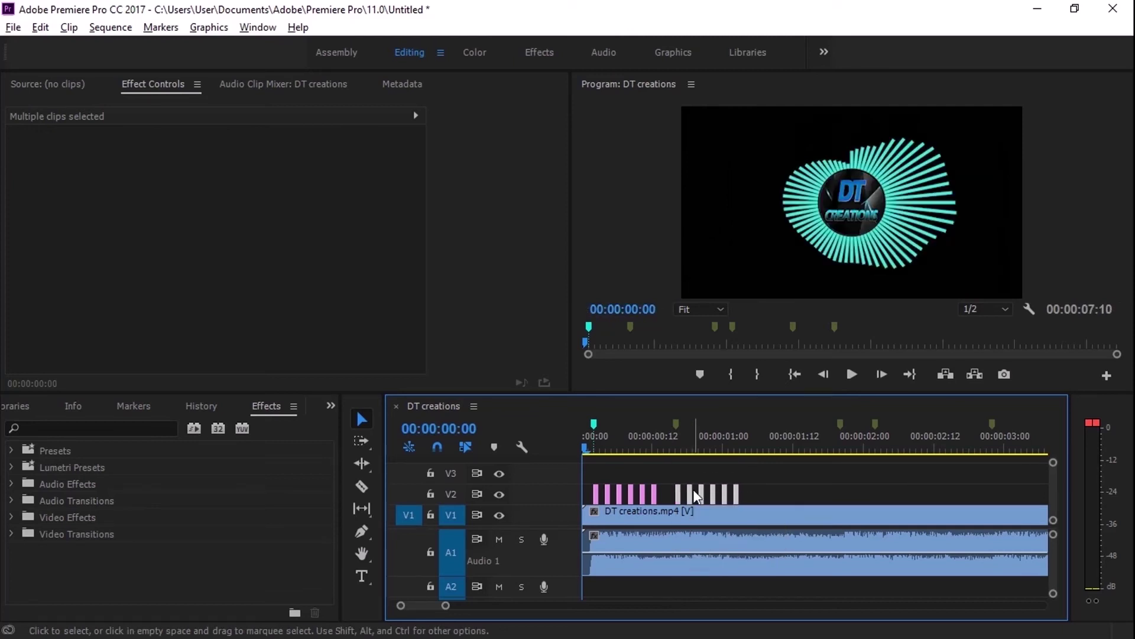
left_click_drag(690, 488, 855, 495)
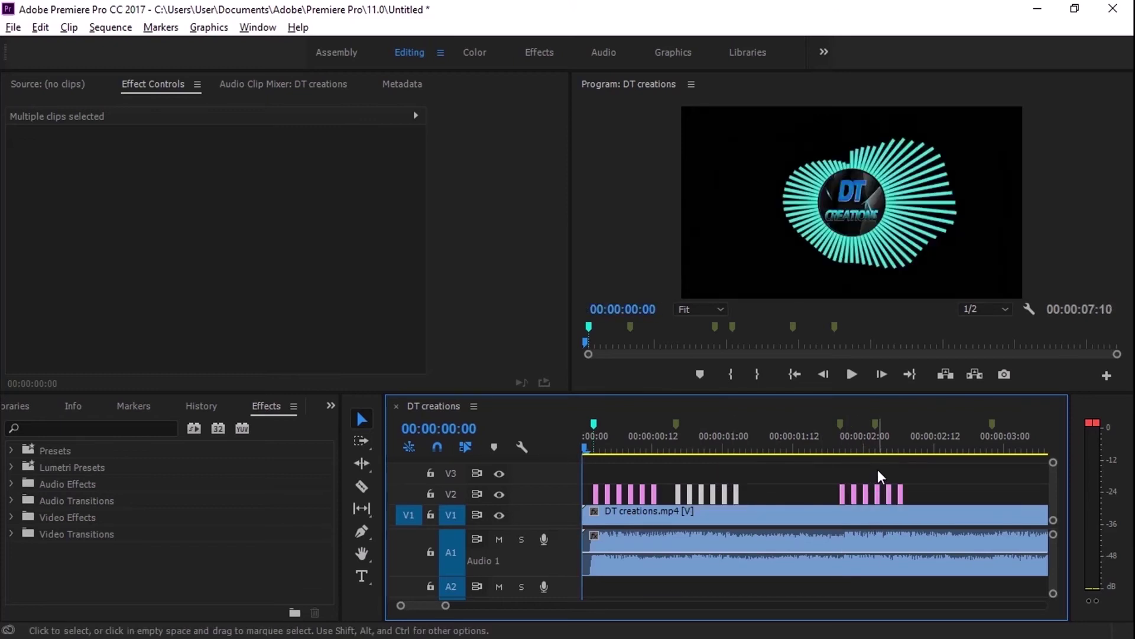
left_click(824, 462)
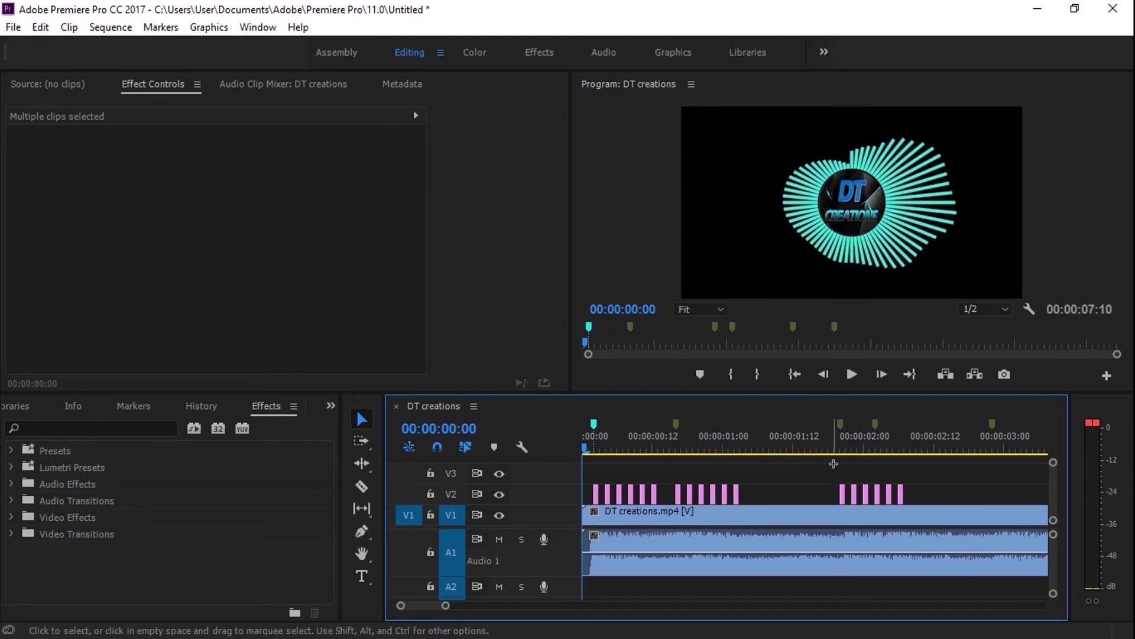
- Duplicate the third adjustment layer group onto V3 so the copy starts at the fourth marker, 00:00:02:02
left_click(845, 487)
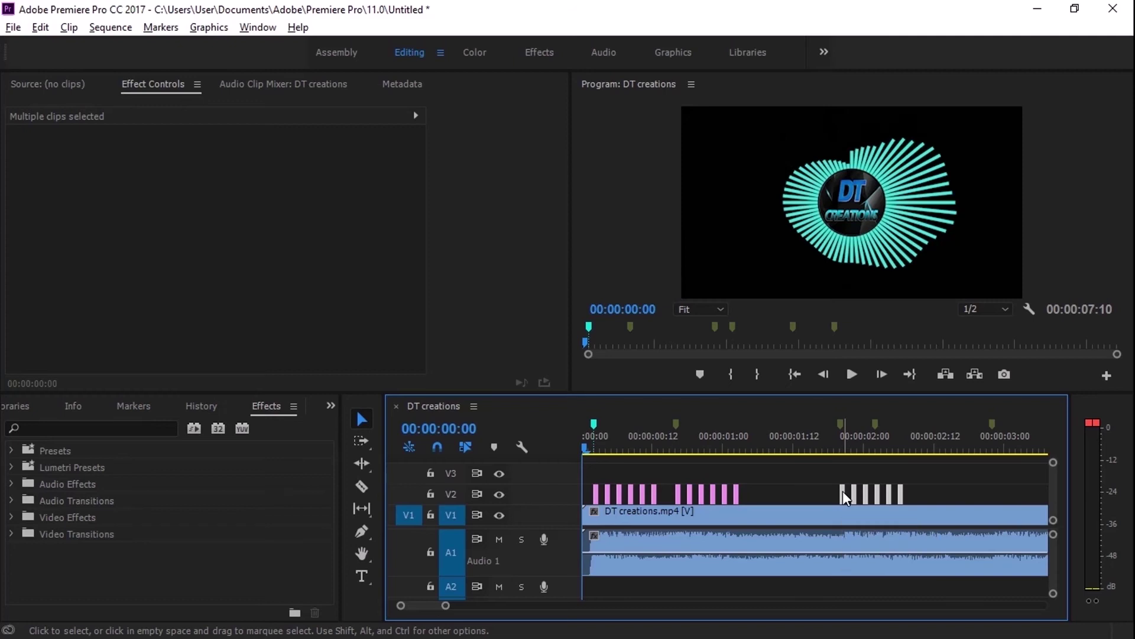
left_click_drag(845, 491, 876, 475)
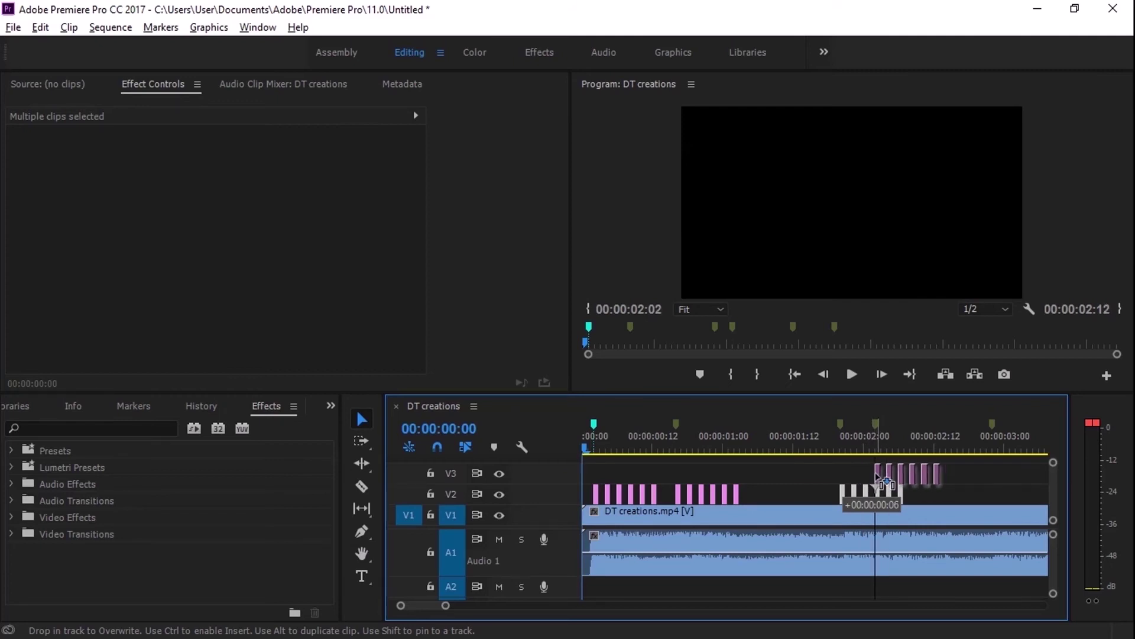
left_click_drag(876, 473, 880, 477)
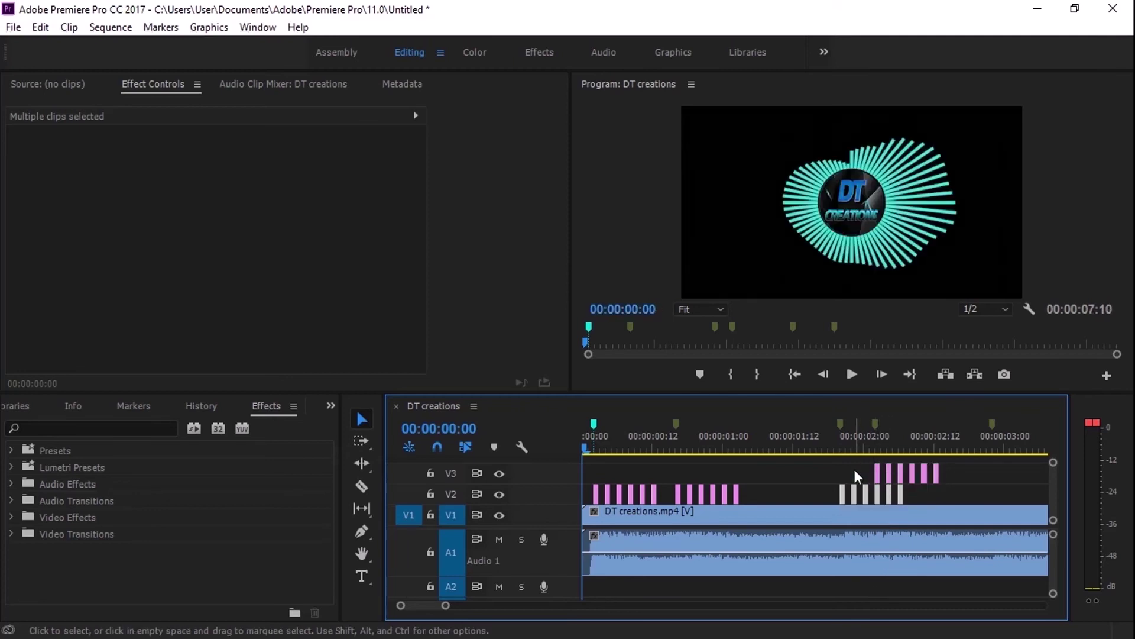
left_click(834, 477)
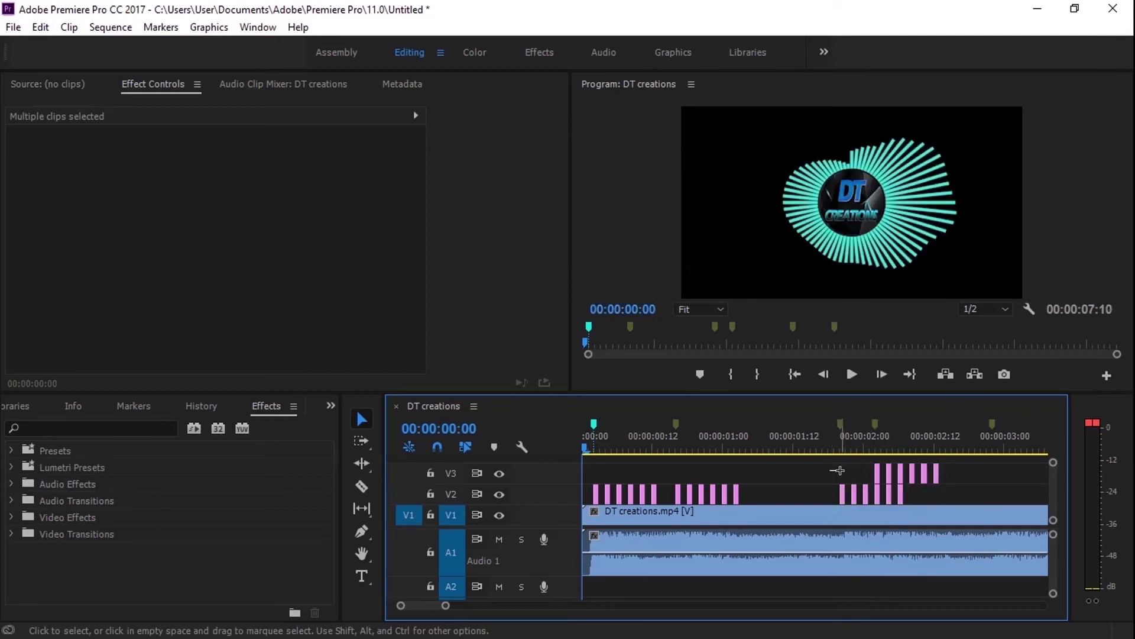
- Place further copies of the adjustment layer group at the fifth marker on V2 and the sixth marker on V3
left_click(881, 476)
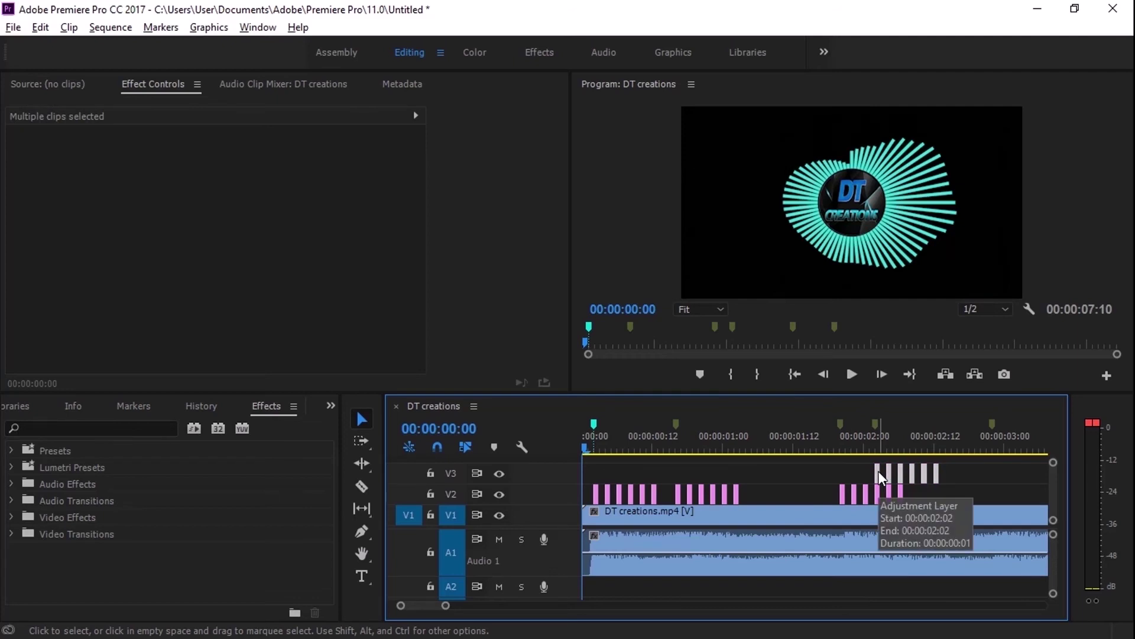
left_click_drag(879, 476, 1007, 474)
key("minus")
key("minus")
left_click(815, 482)
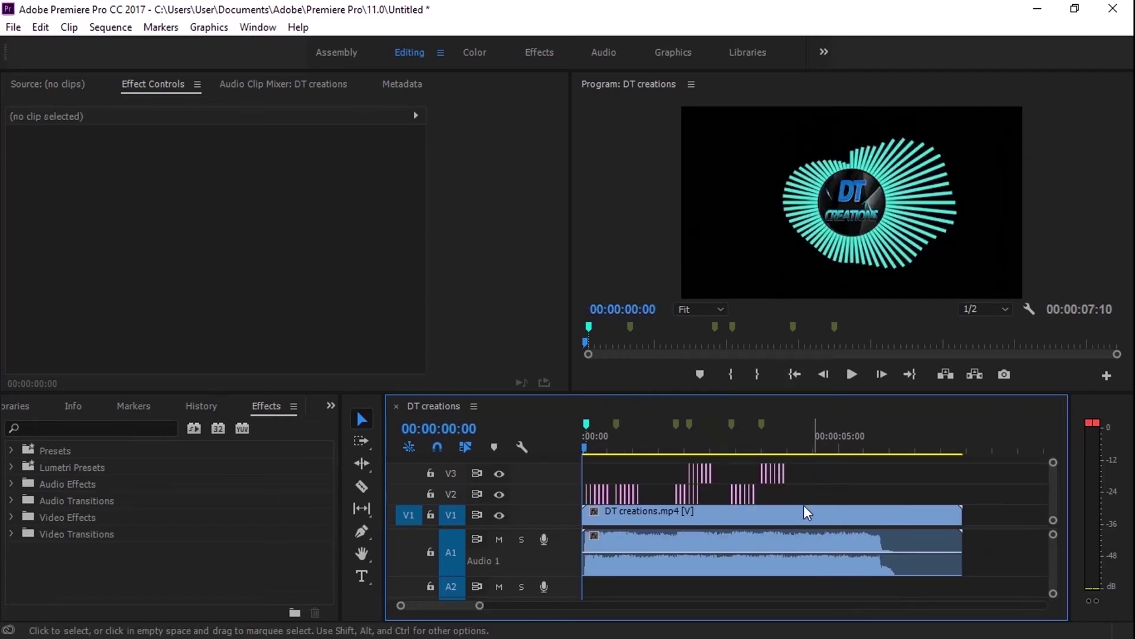
- Play the whole sequence to check the blur at every marker and return the playhead to the start
key("minus")
key("equal")
key("equal")
key("equal")
key("equal")
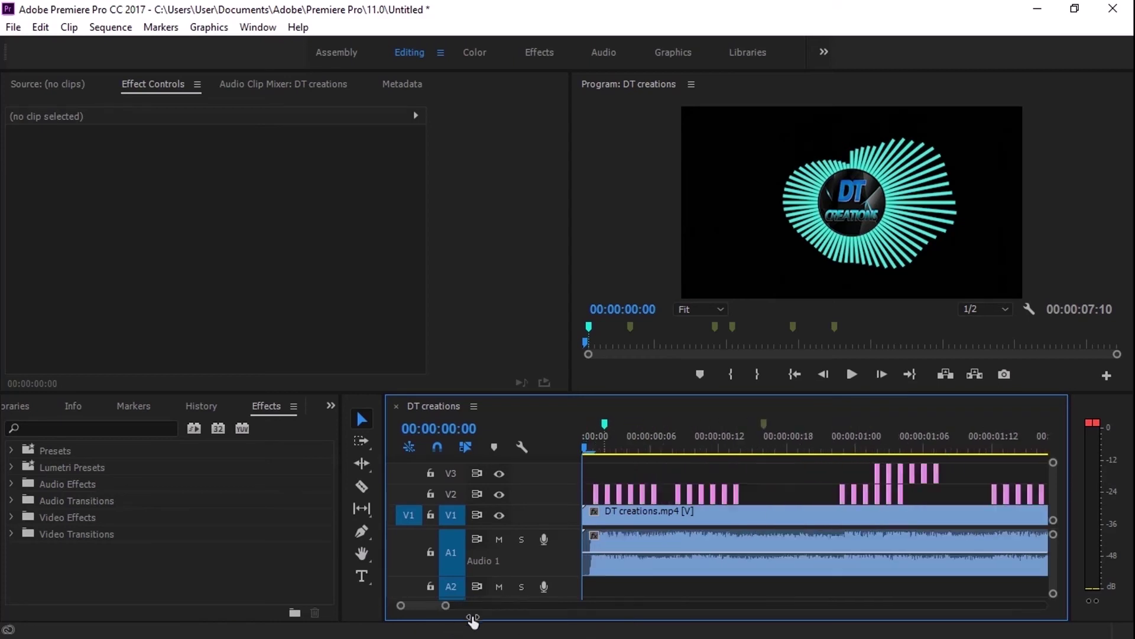
key("equal")
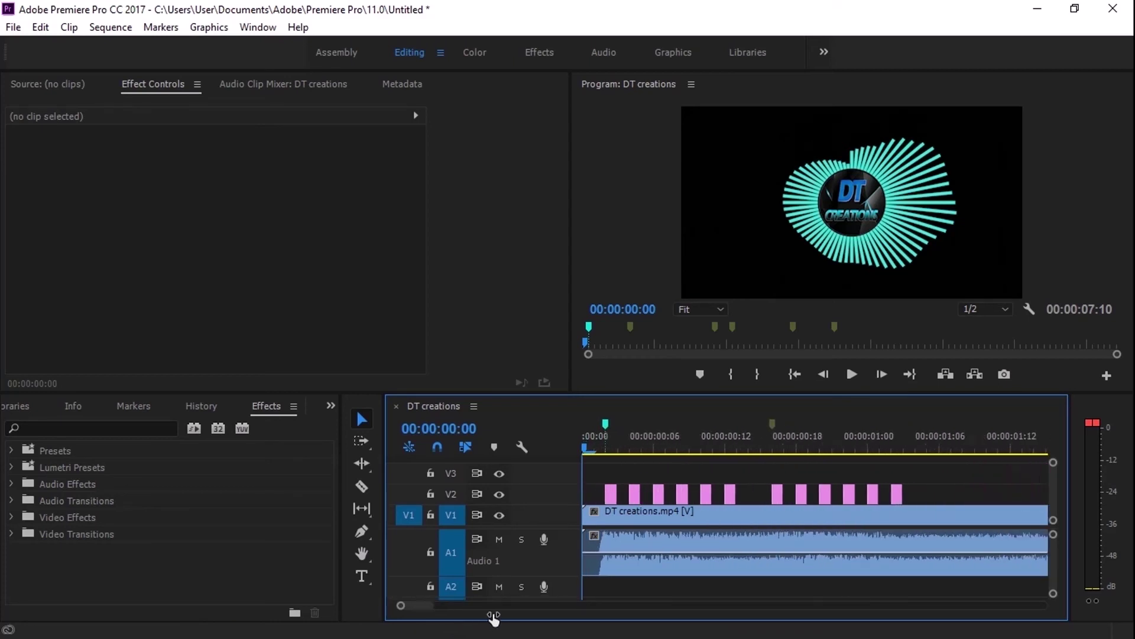
left_click(857, 370)
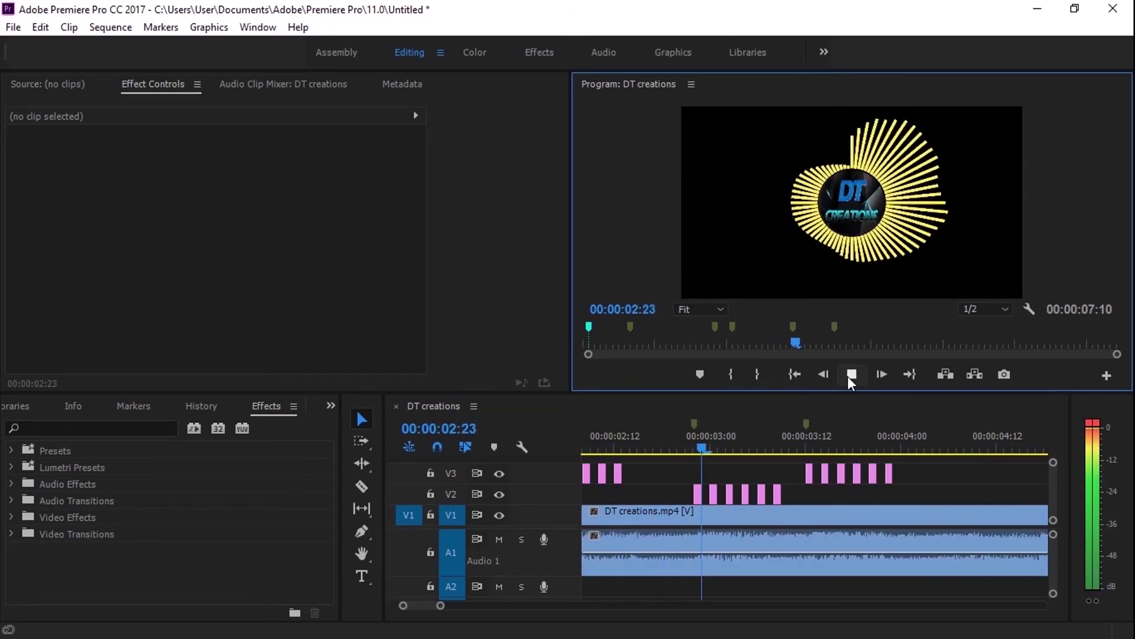
left_click(792, 373)
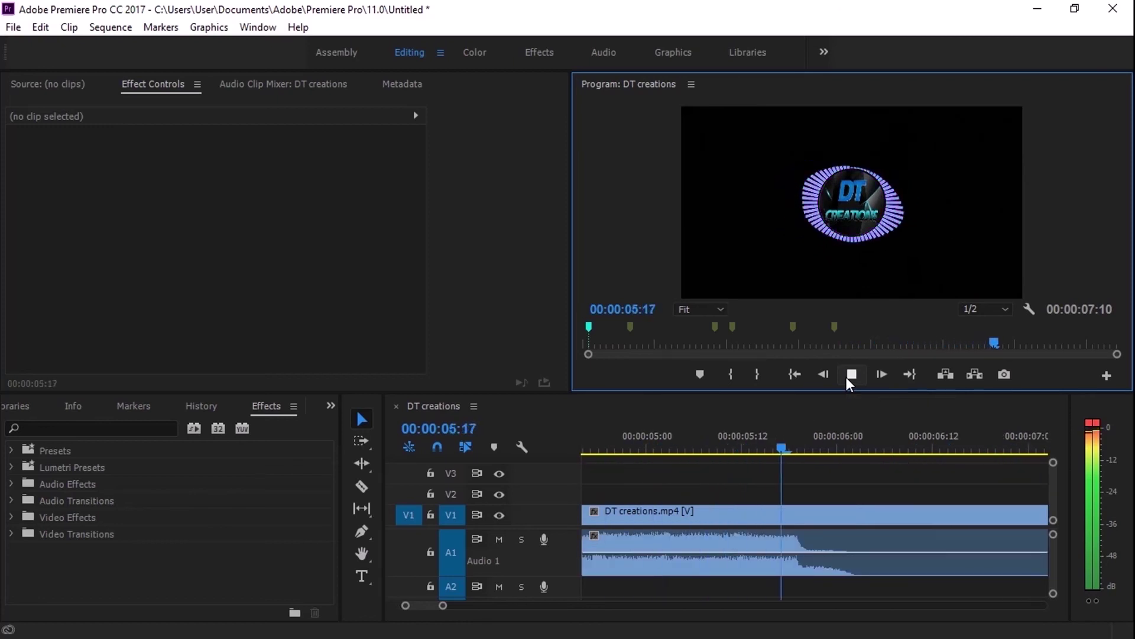
left_click(794, 380)
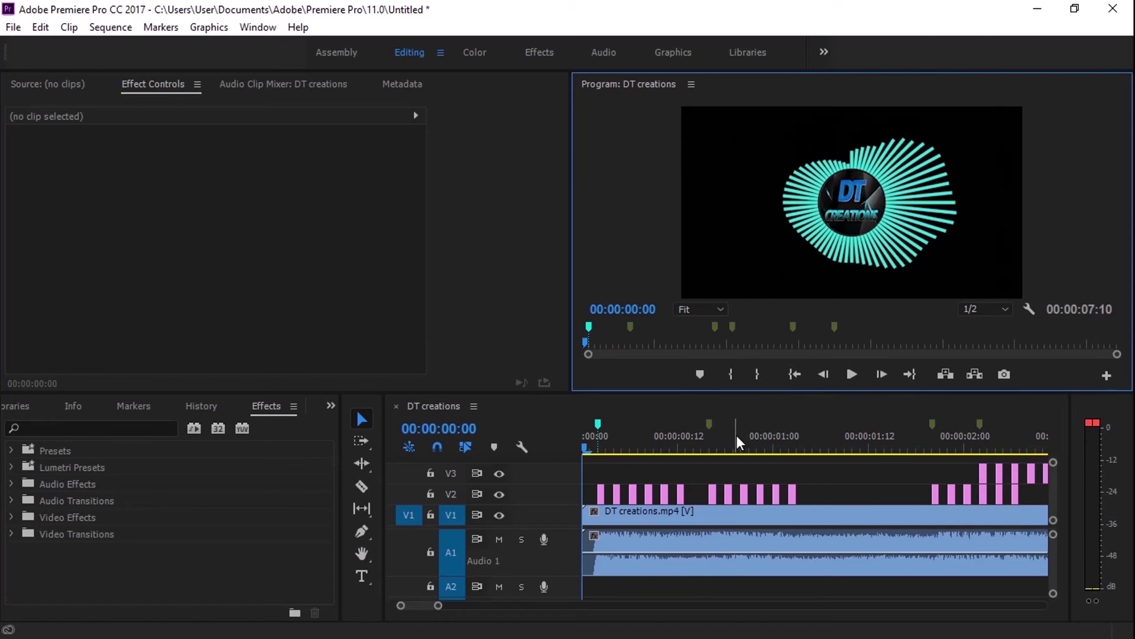
scroll(274, 405, "up", 2)
scroll(272, 406, "down", 2)
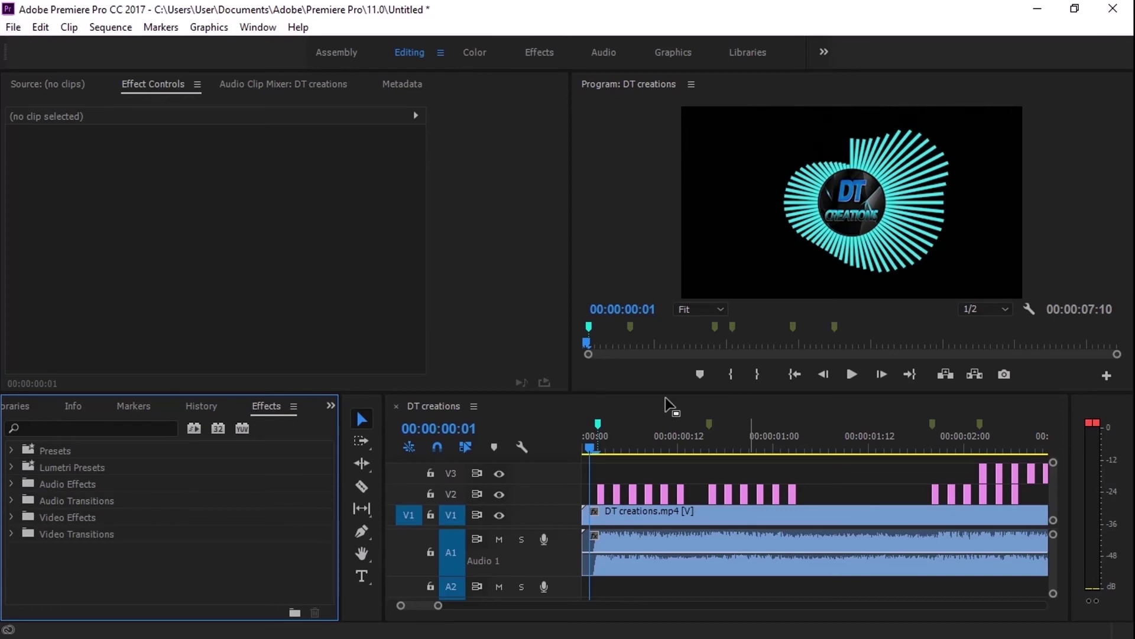
left_click(592, 450)
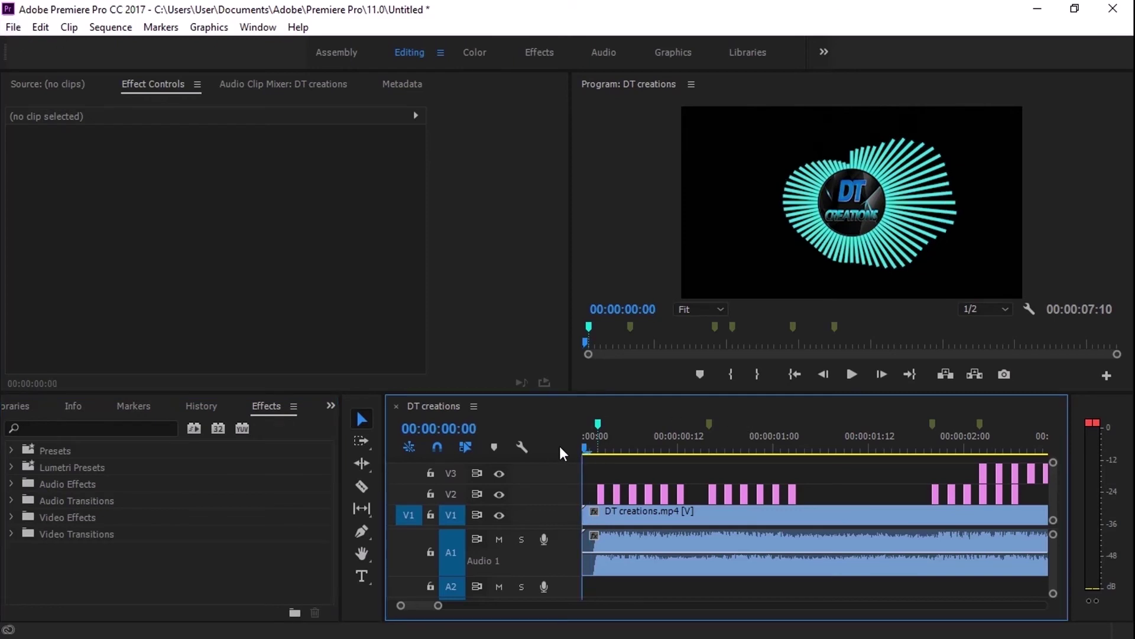
- Open the media export settings for the sequence and set the format to H.264 with the YouTube 1080p HD preset
left_click(13, 27)
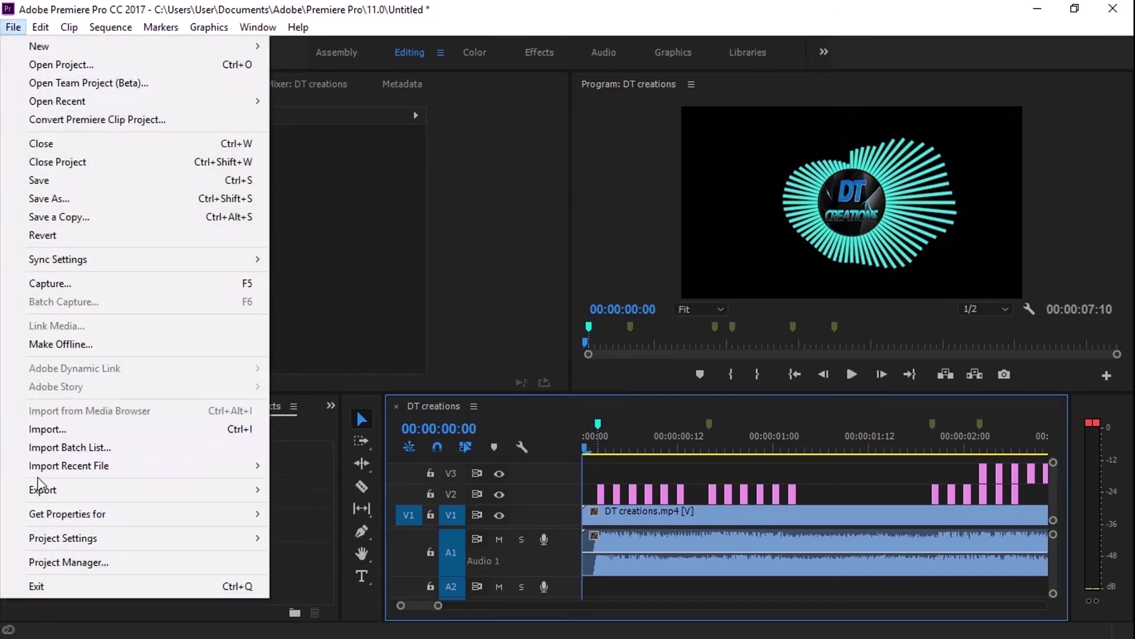
mouse_move(68, 498)
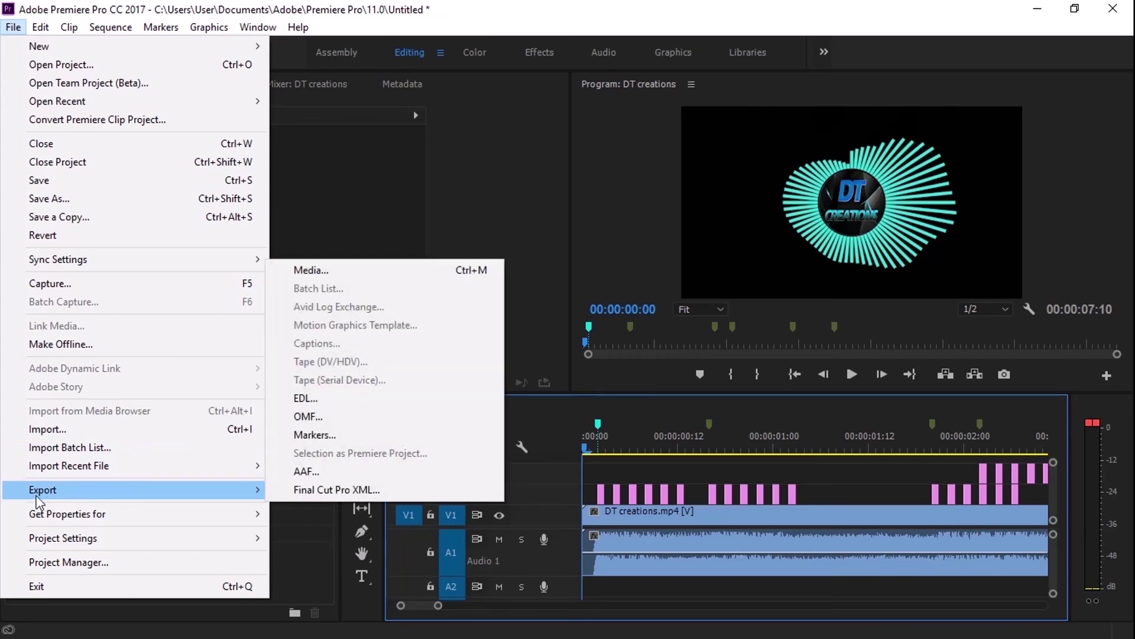
left_click(348, 270)
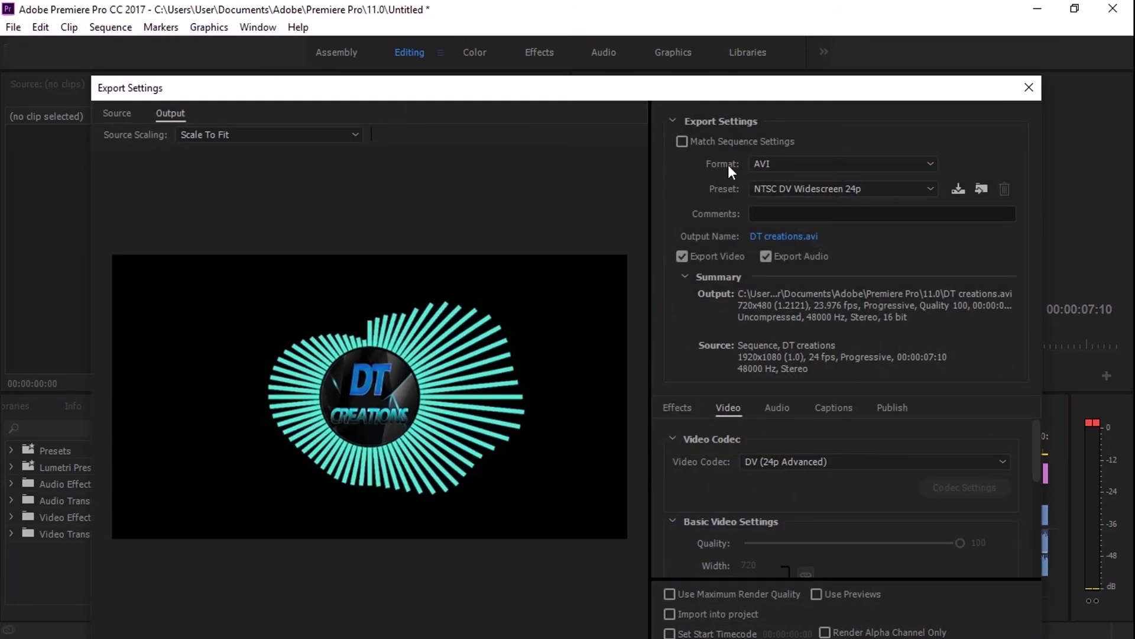
left_click(773, 162)
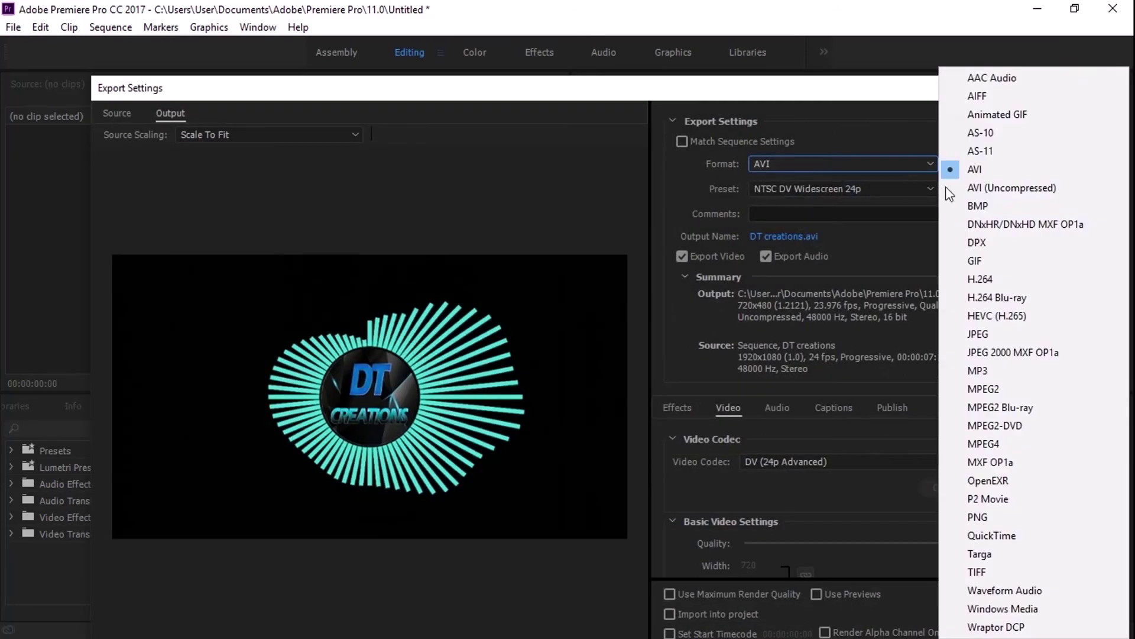
left_click(1002, 278)
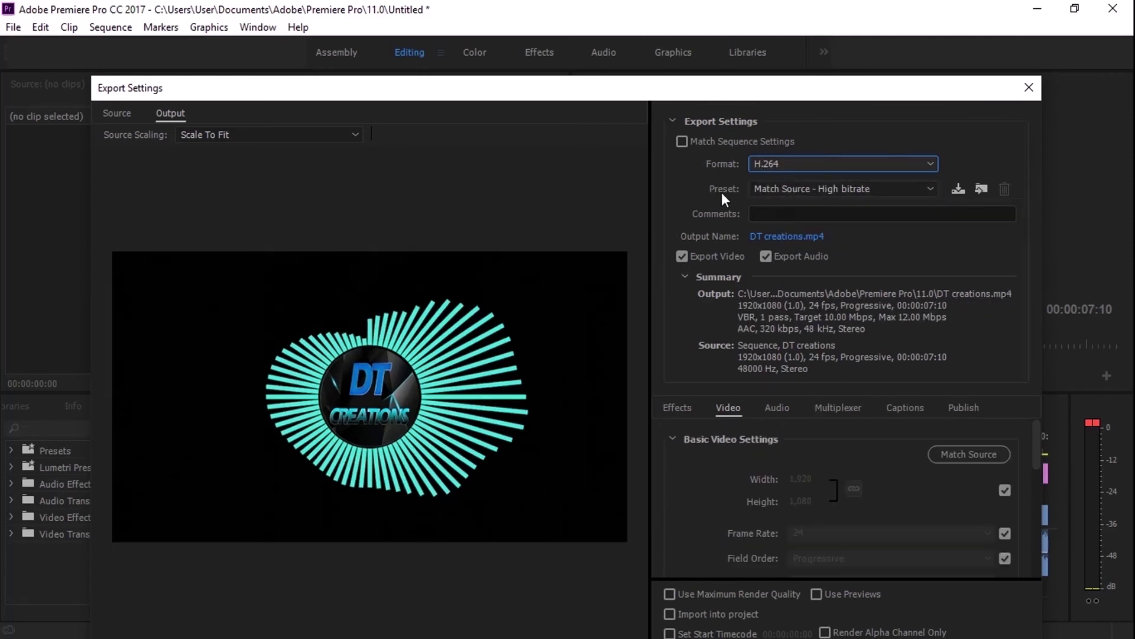
left_click(777, 186)
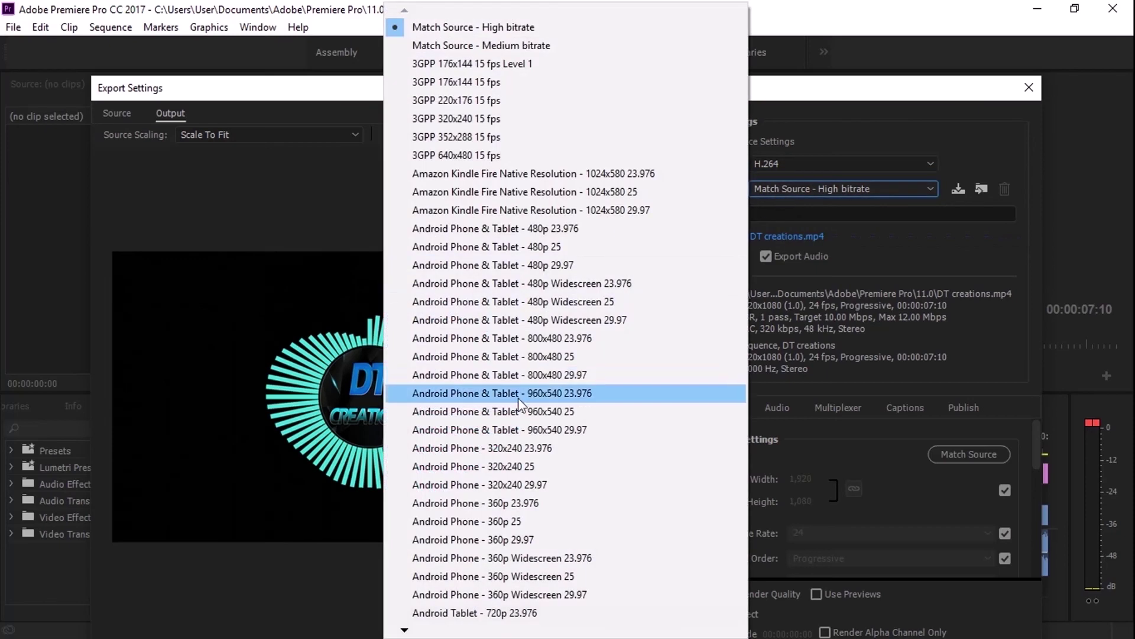
mouse_move(404, 631)
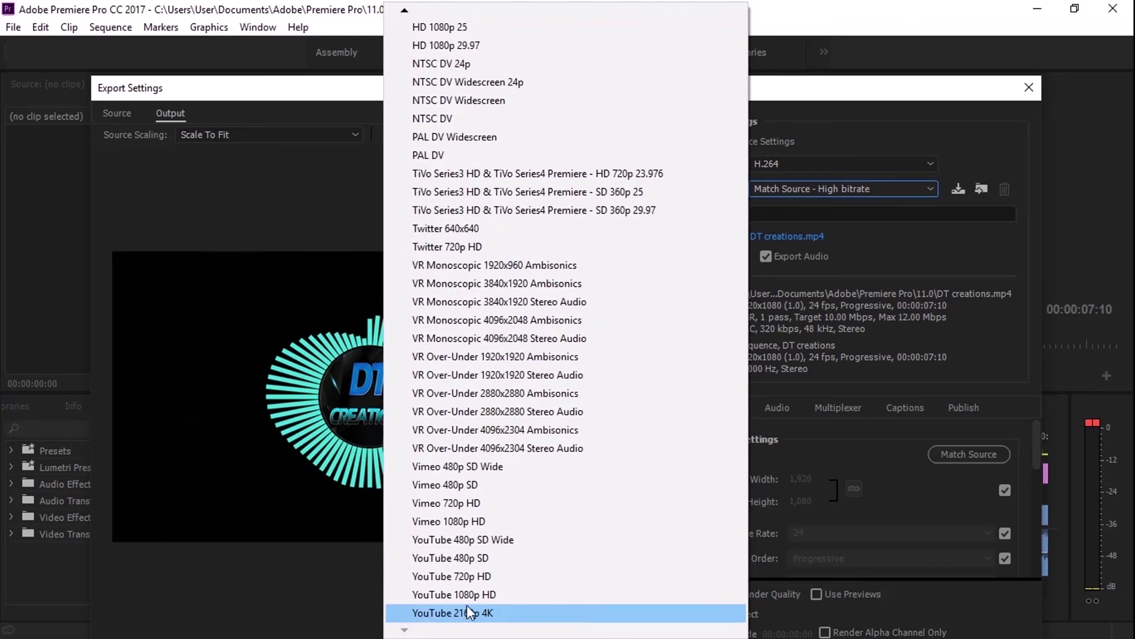
left_click(470, 594)
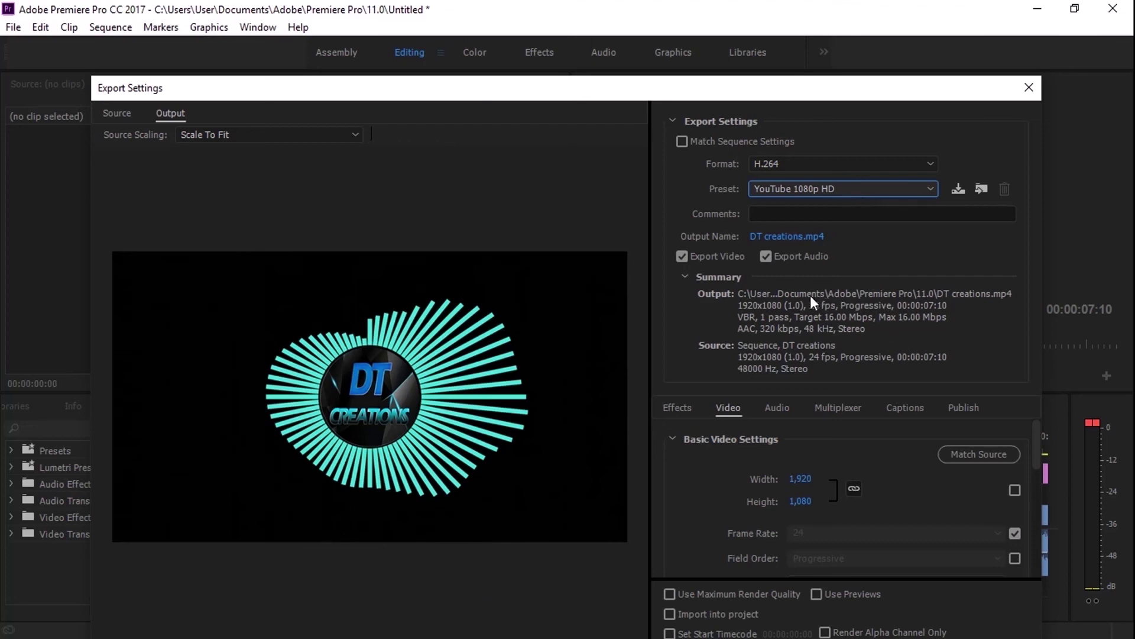
- Set the export's output file to the Desktop under the name DT creations 1, saved as an MP4 video
left_click(792, 238)
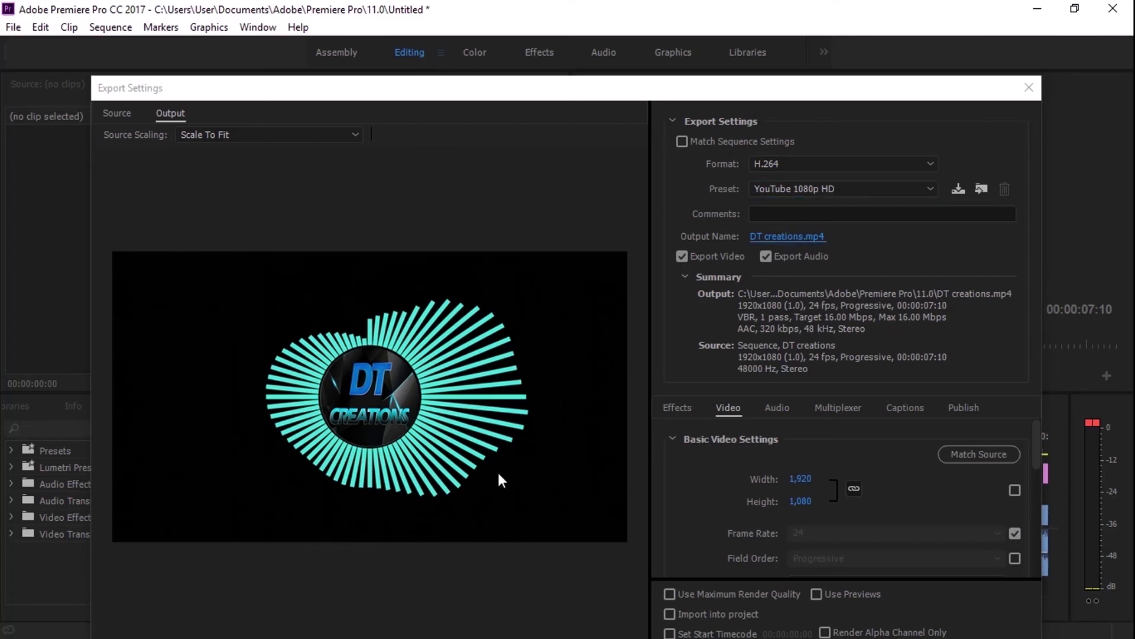
left_click(185, 235)
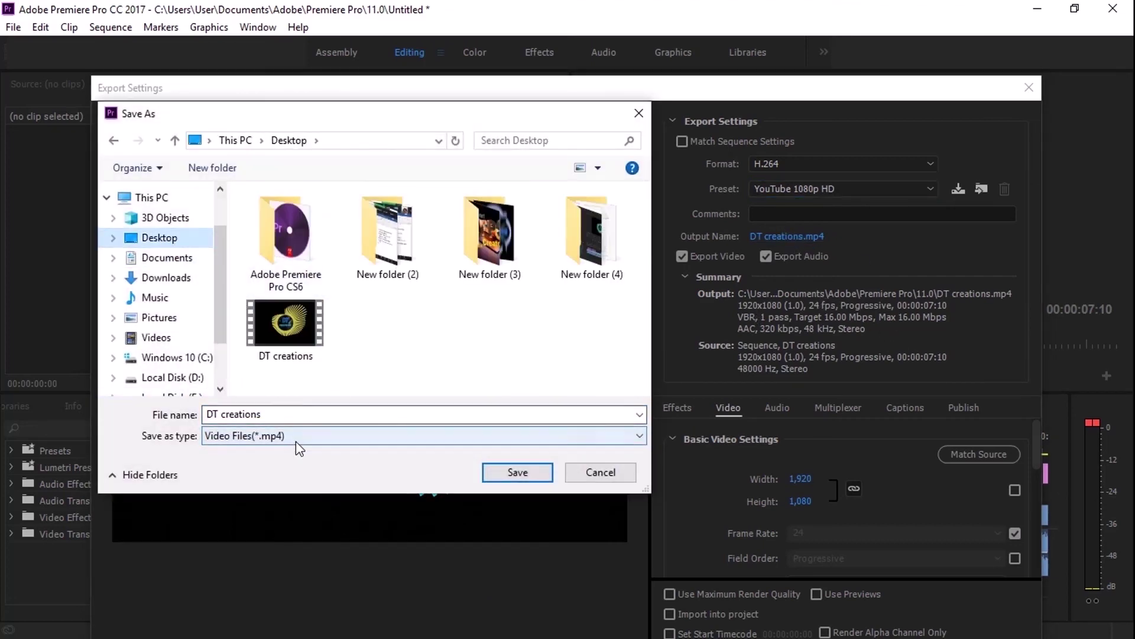
left_click(291, 416)
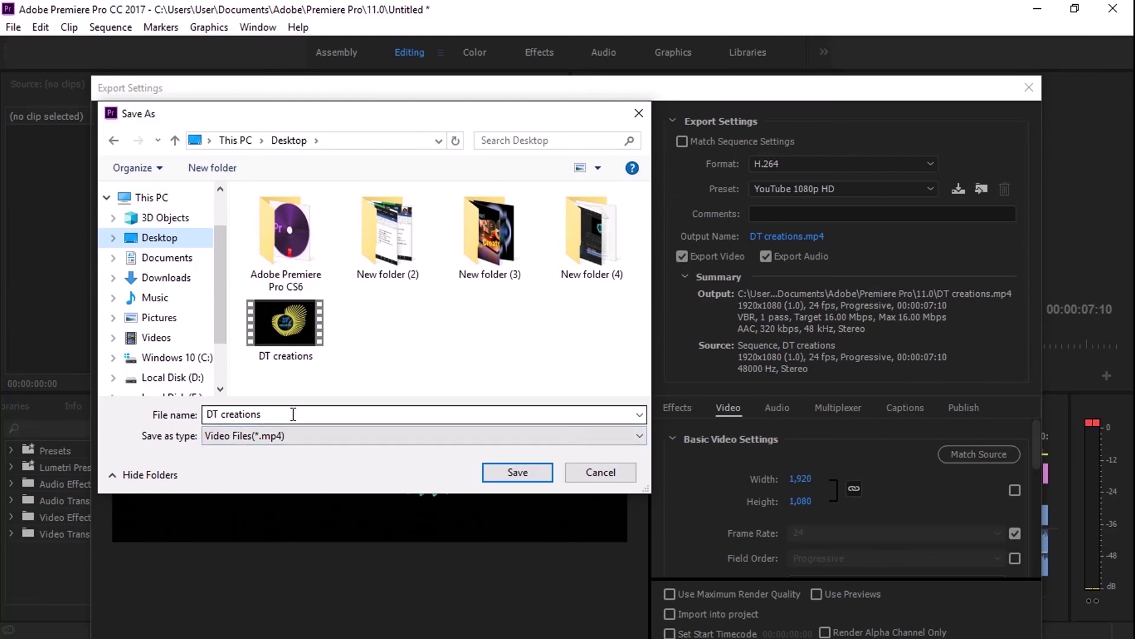
left_click(293, 414)
left_click(294, 414)
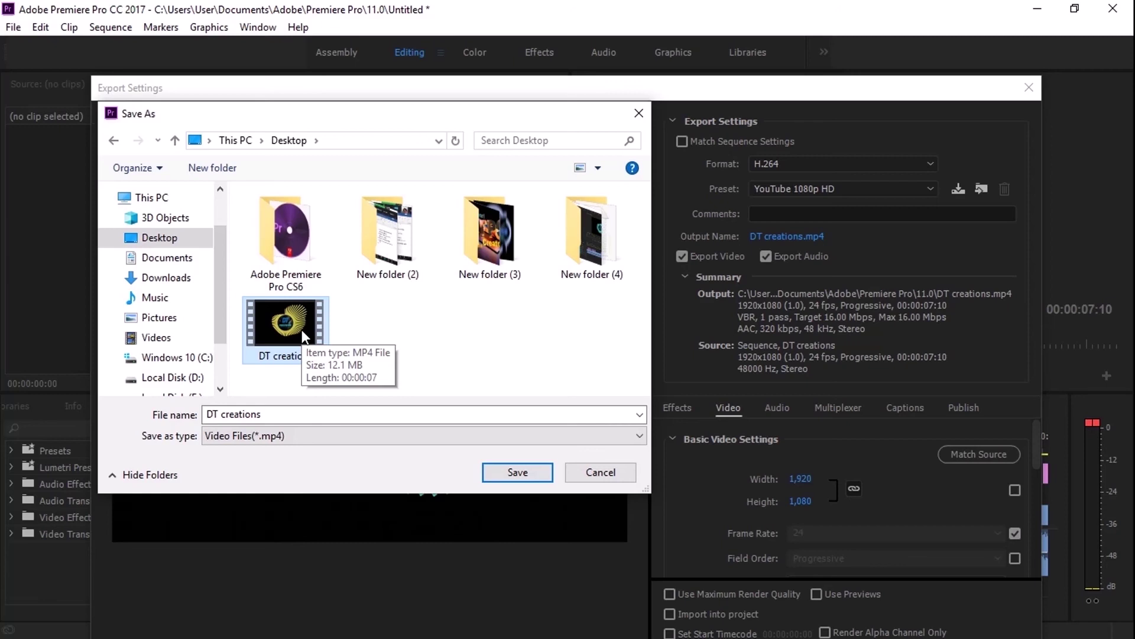
left_click(300, 414)
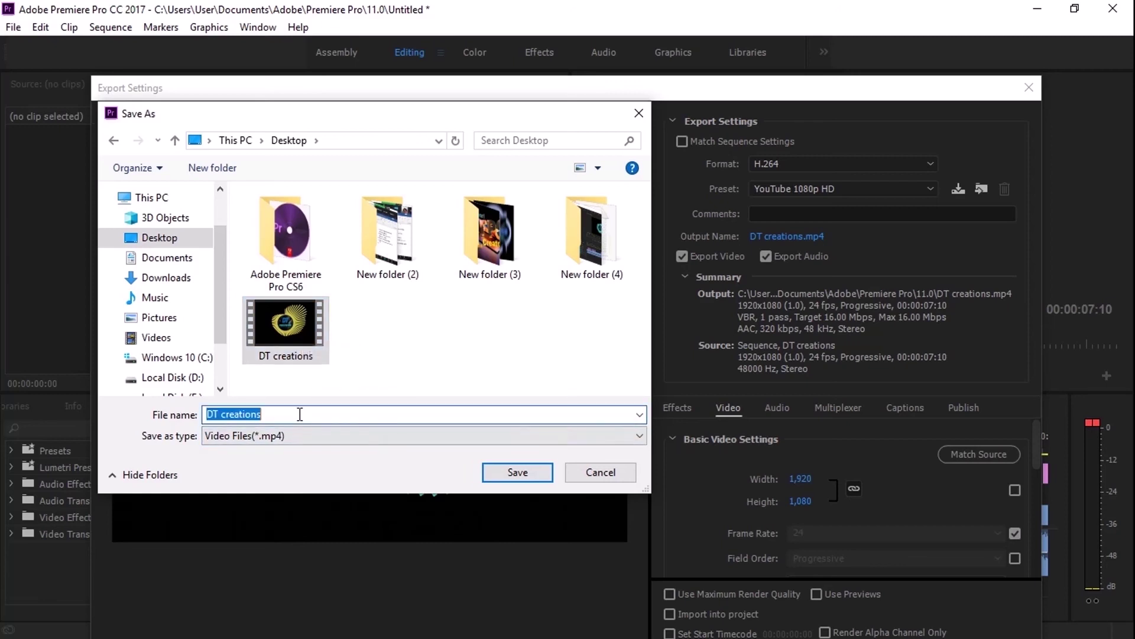
left_click(299, 414)
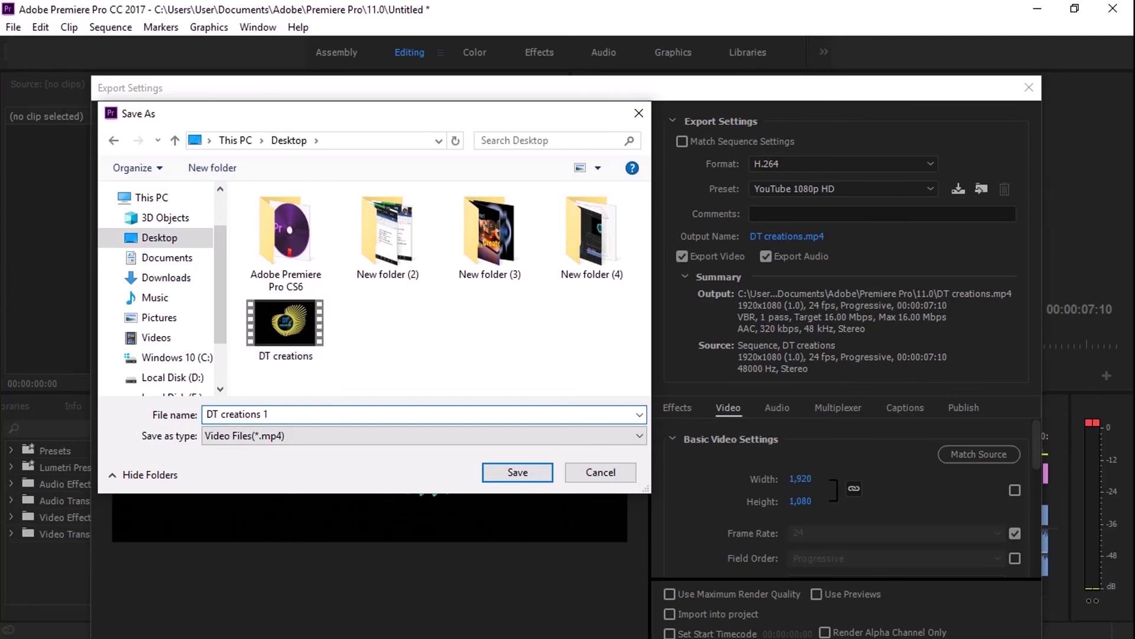
left_click(502, 473)
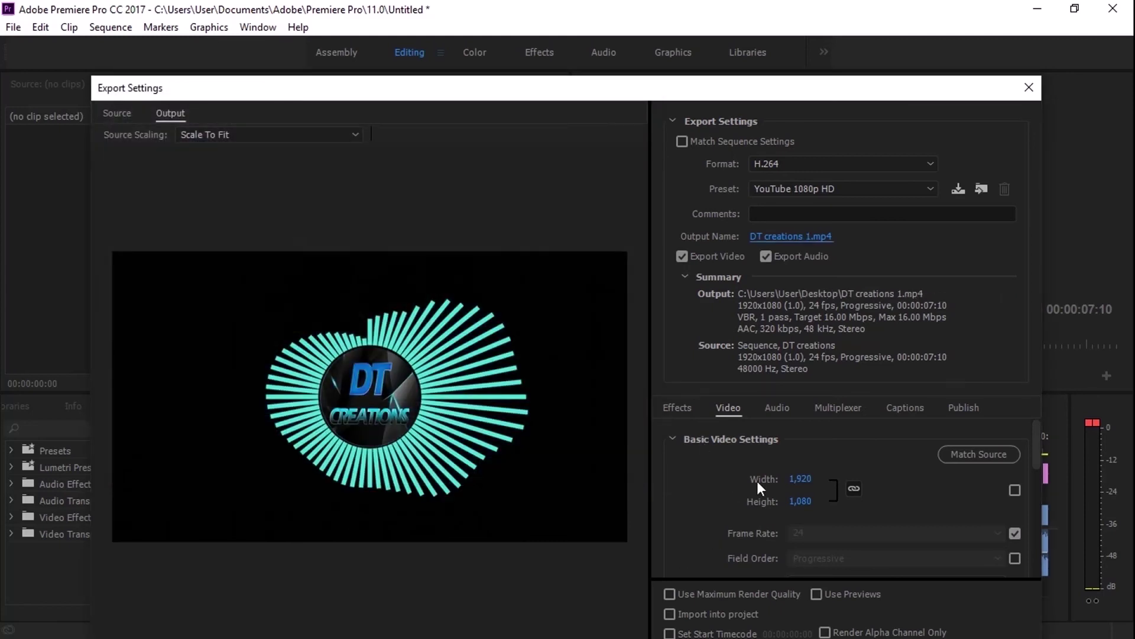
- Set the bitrate encoding to CBR, export the video and dismiss the export settings
scroll(696, 491, "down", 8)
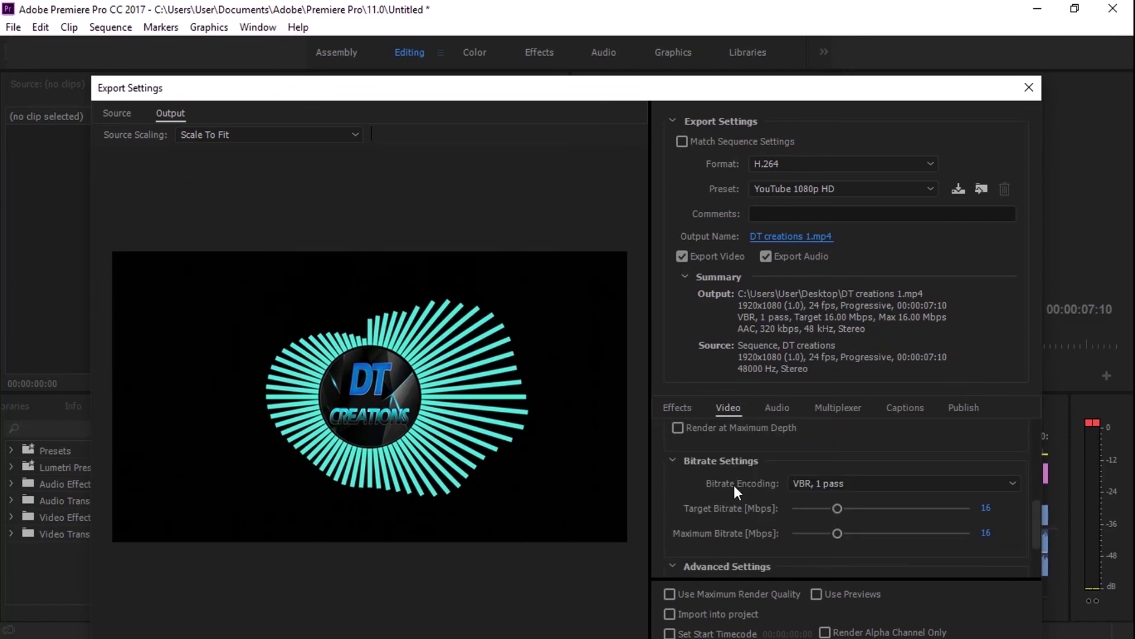
left_click(845, 483)
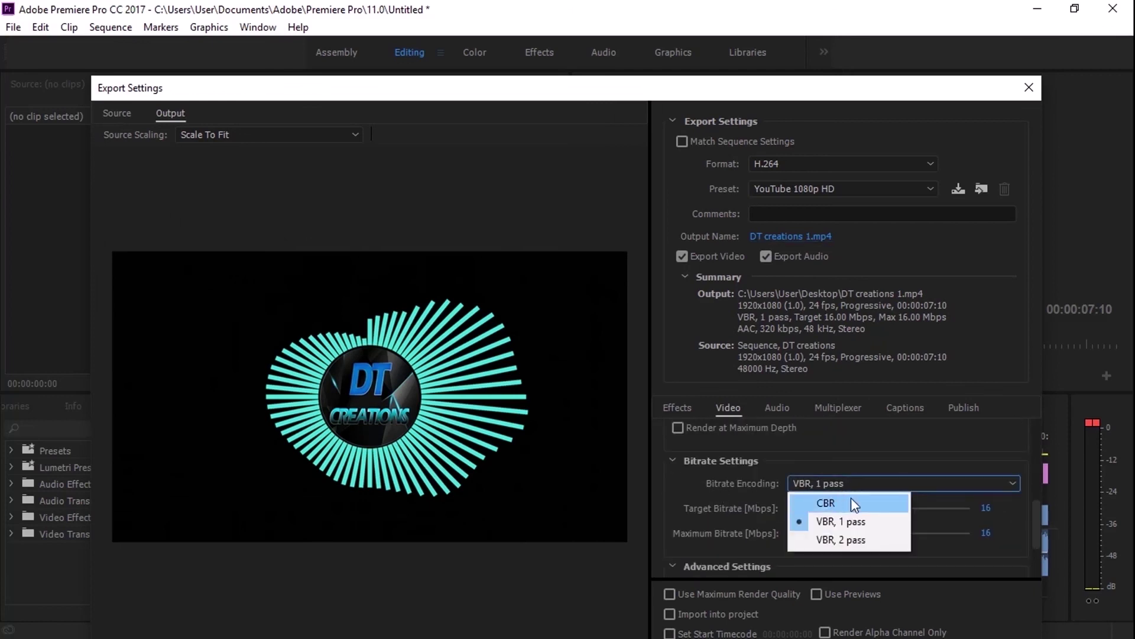
left_click(850, 501)
left_click_drag(781, 79, 776, 3)
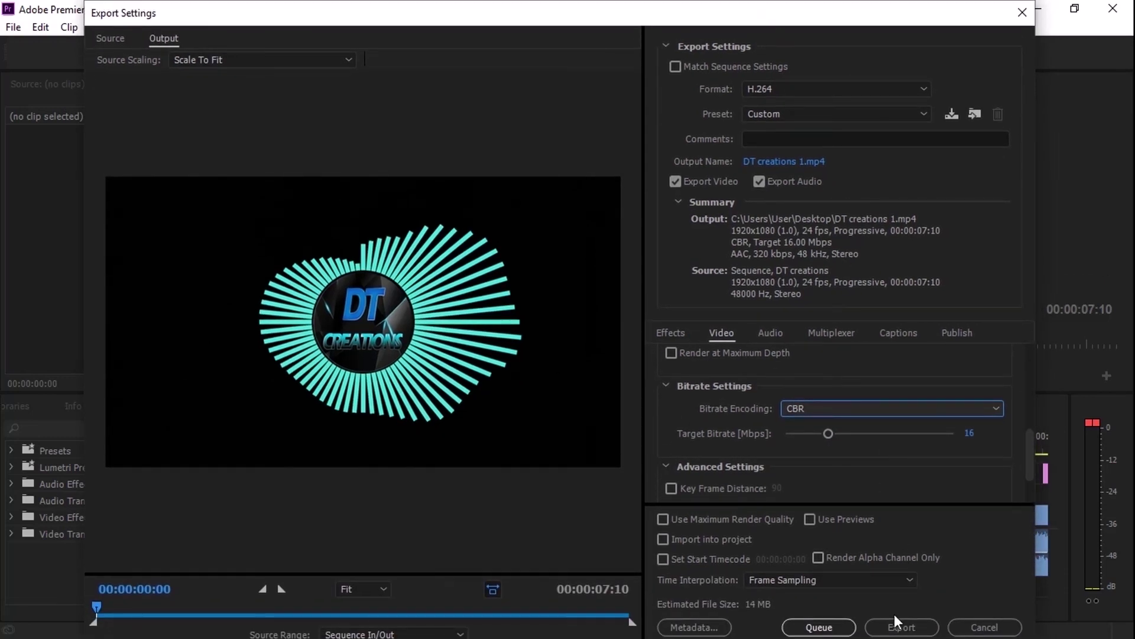
left_click(901, 628)
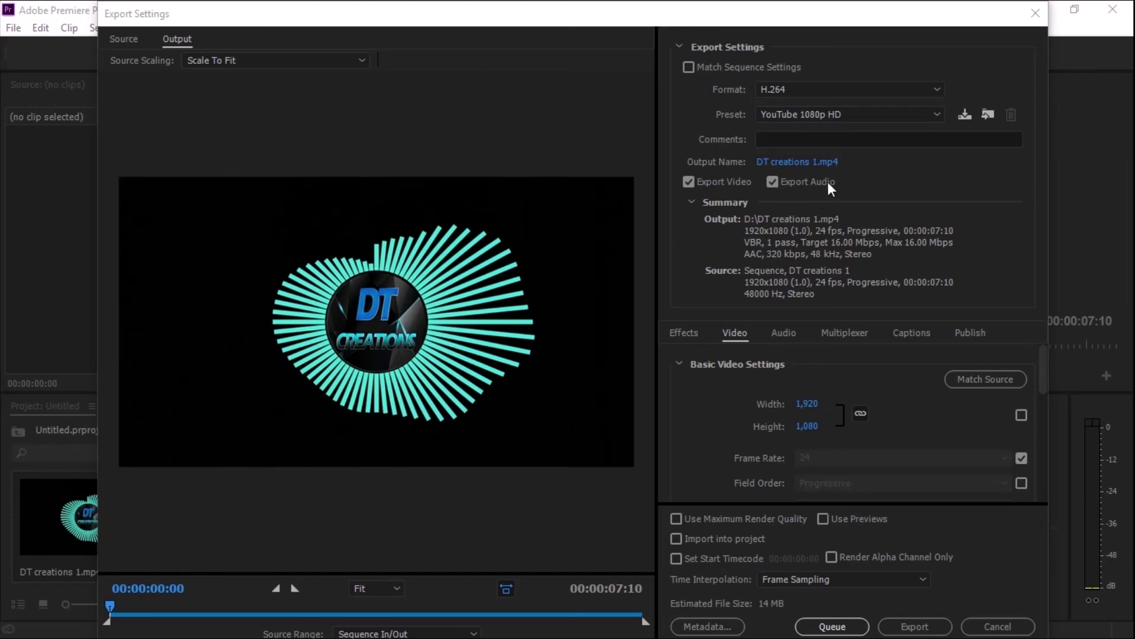
left_click(1040, 12)
left_click(1039, 12)
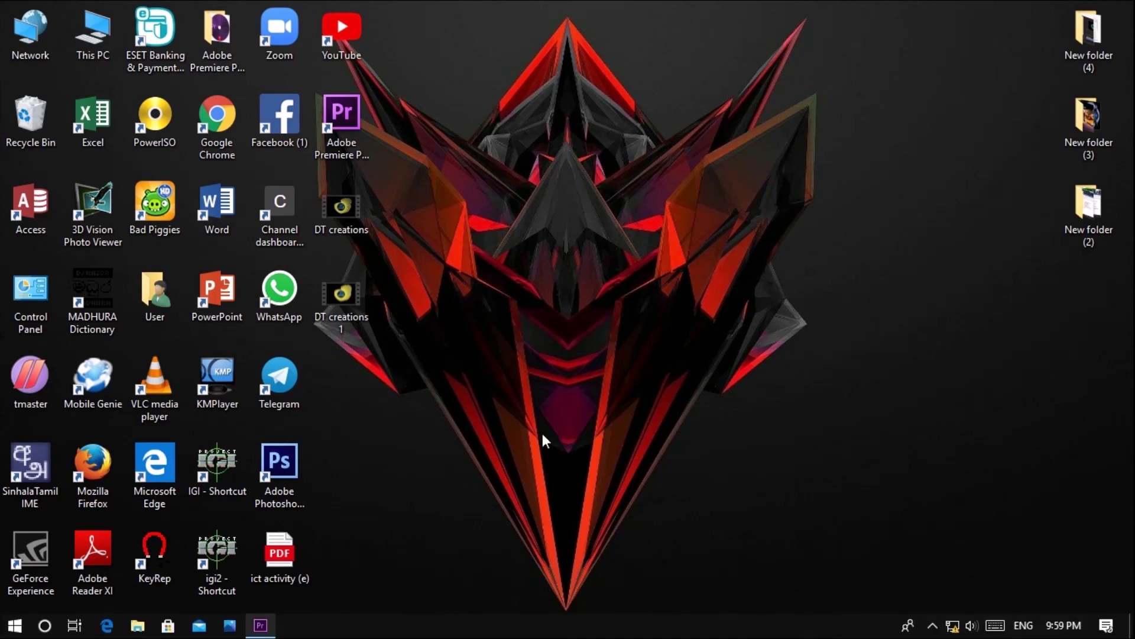
left_click_drag(938, 450, 712, 283)
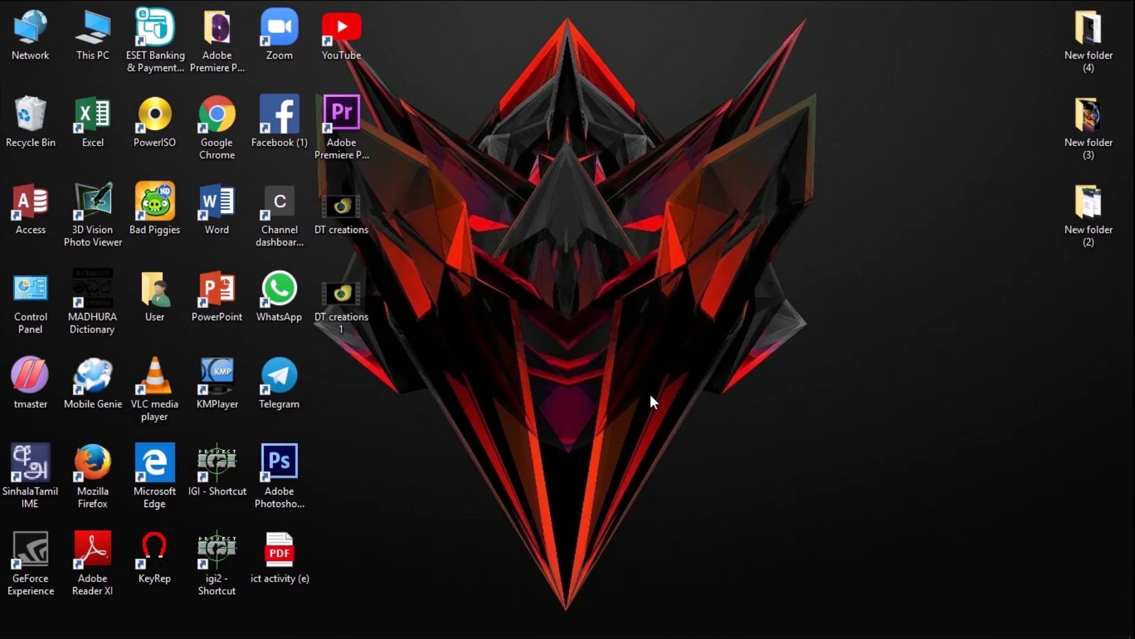
left_click_drag(537, 414, 355, 204)
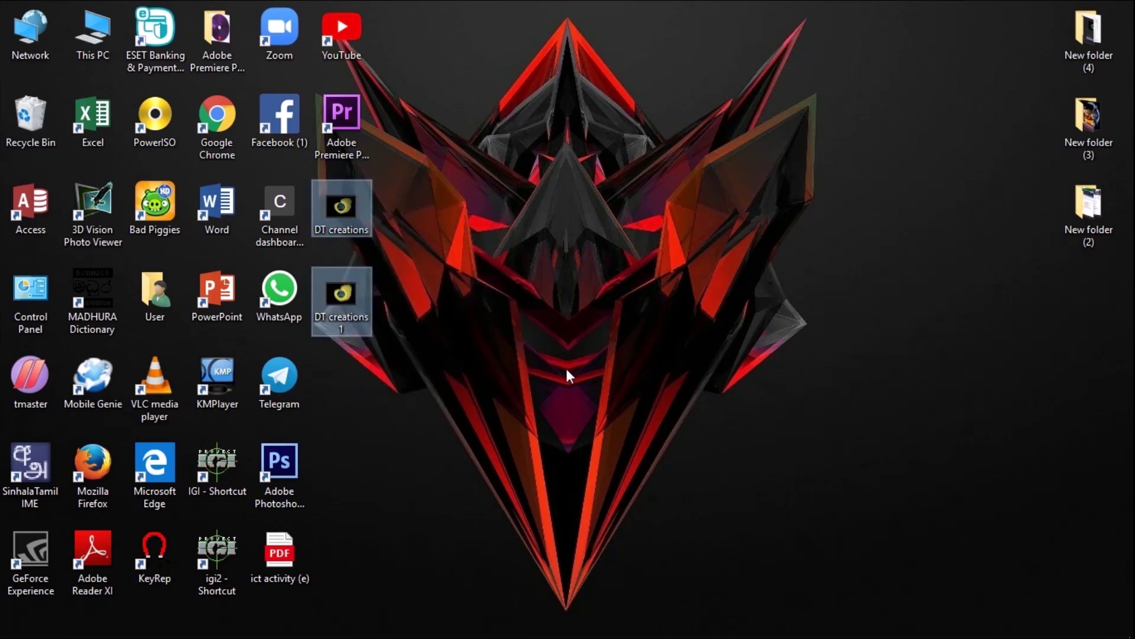
left_click_drag(507, 379, 343, 304)
left_click_drag(383, 393, 424, 384)
left_click_drag(376, 350, 340, 221)
left_click(339, 222)
left_click_drag(501, 230, 332, 192)
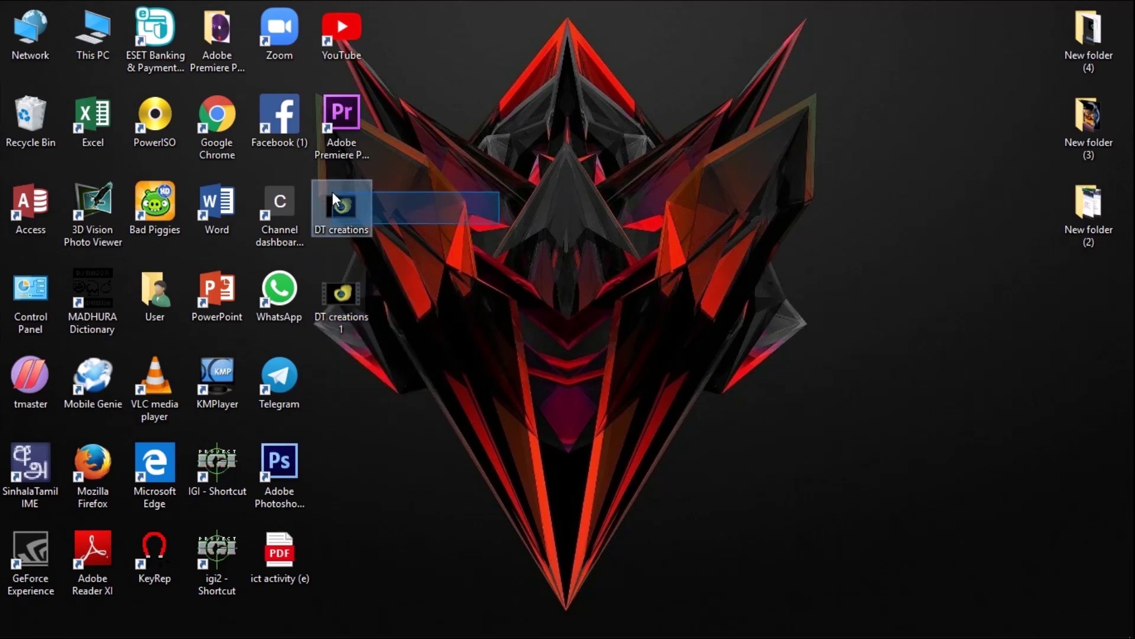
left_click_drag(435, 336, 395, 289)
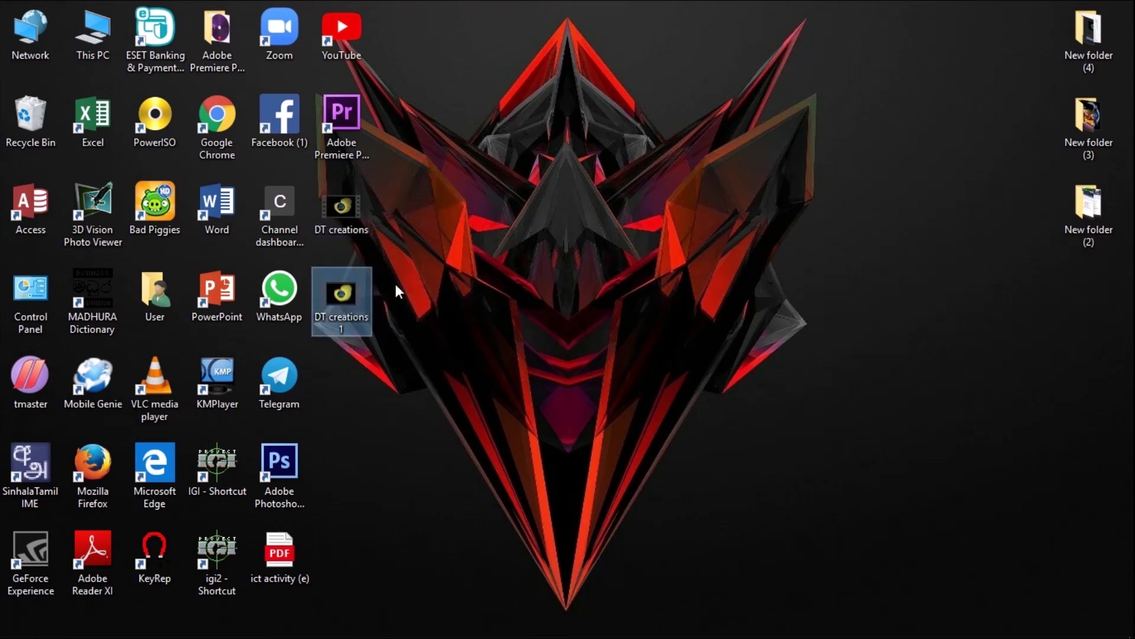
left_click(459, 349)
left_click_drag(404, 217, 333, 204)
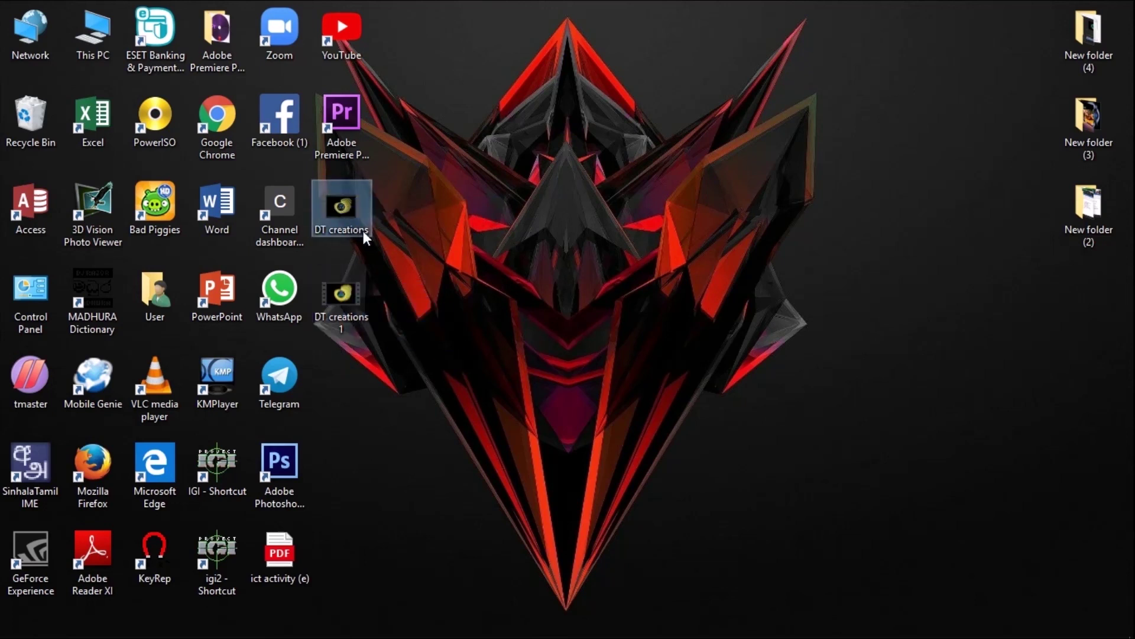
left_click(352, 300)
left_click_drag(503, 405, 335, 296)
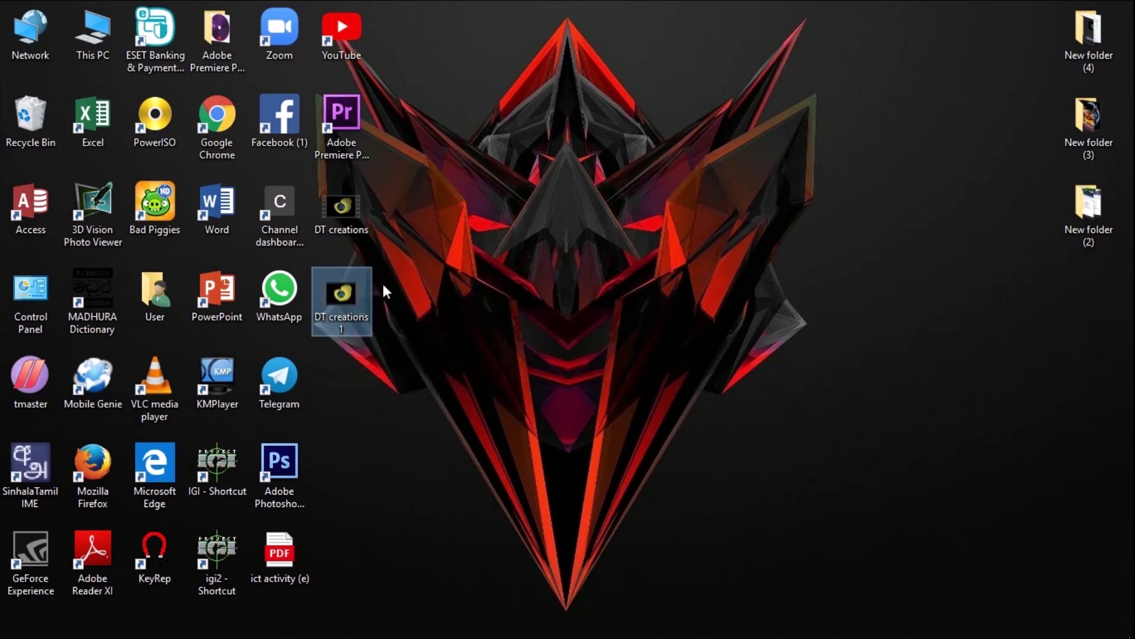
- Play the exported DT creations 1 video from the desktop to check the blur effect, and close the player
mouse_move(356, 283)
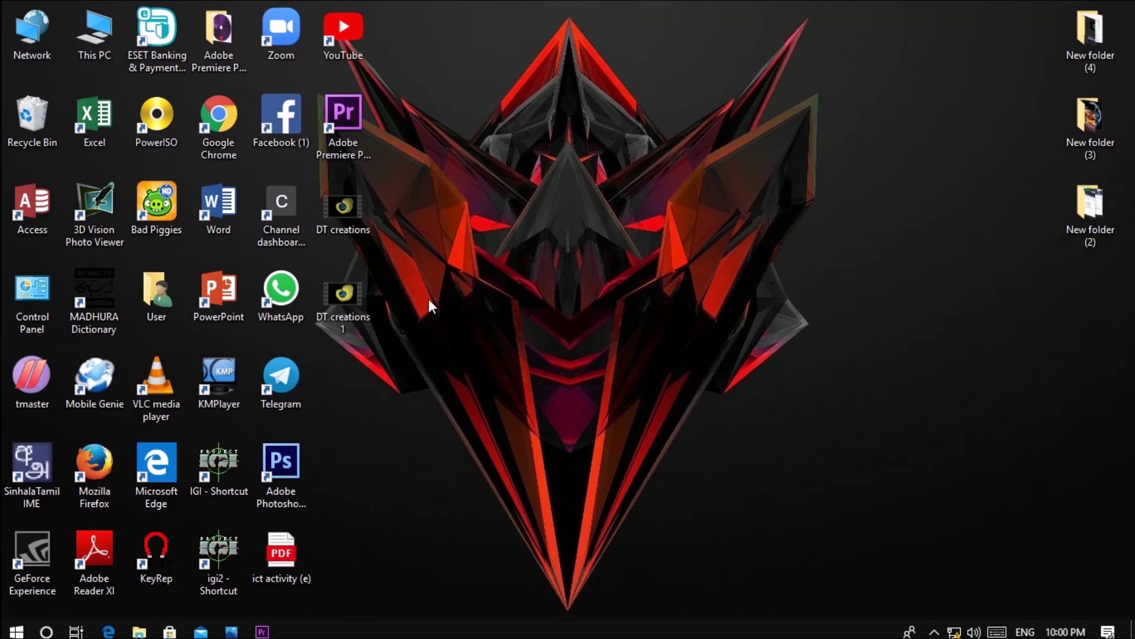
double_click(348, 291)
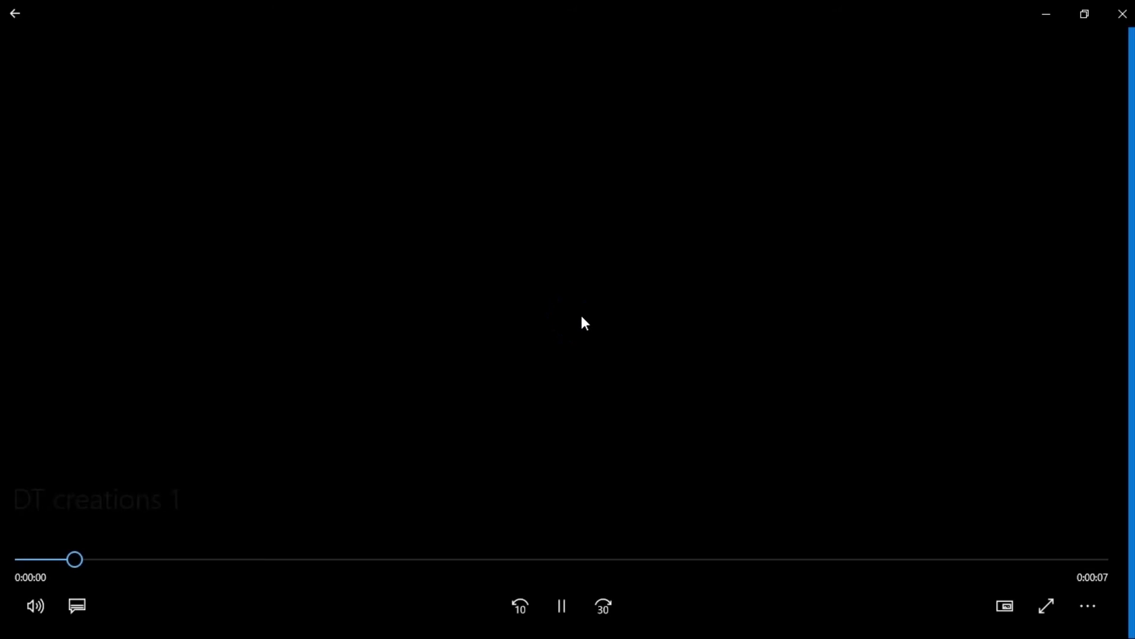
left_click(538, 593)
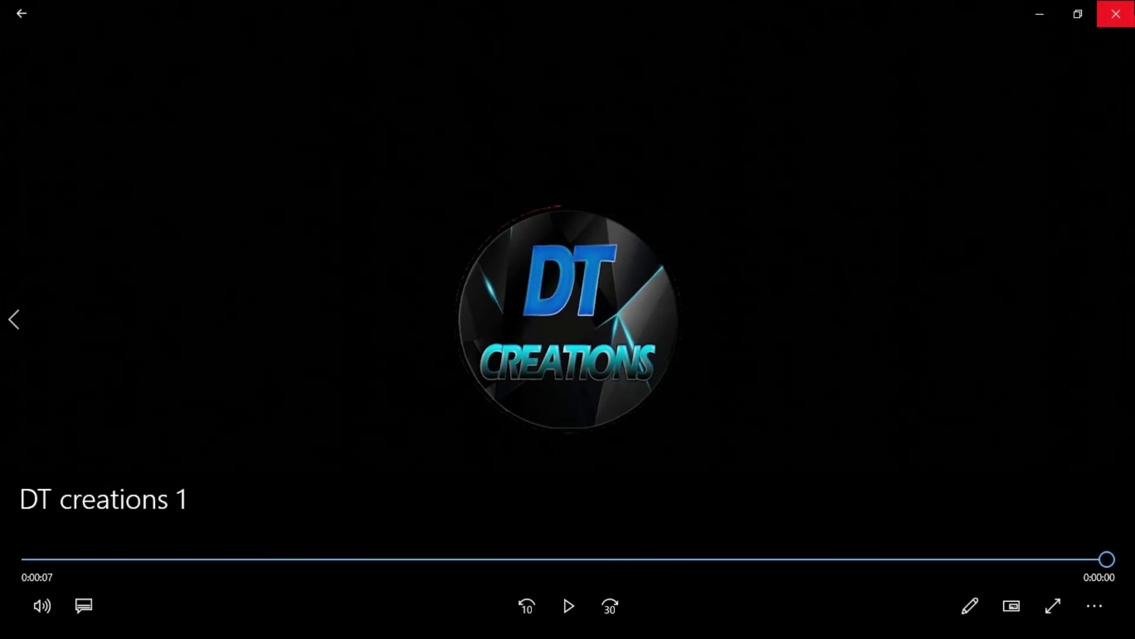
left_click(1116, 13)
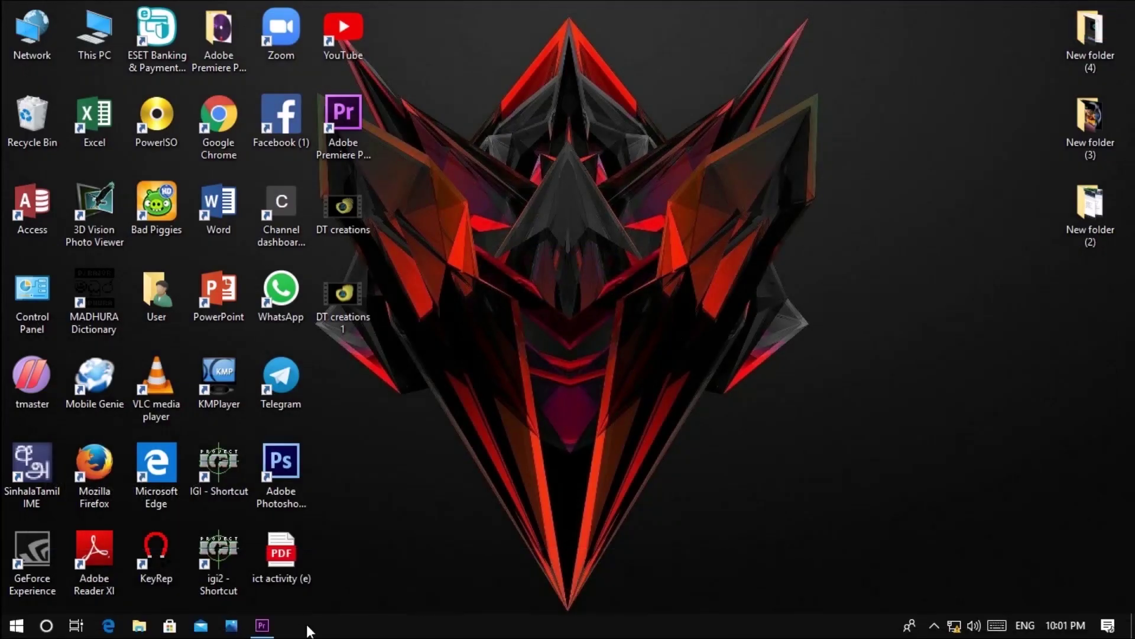